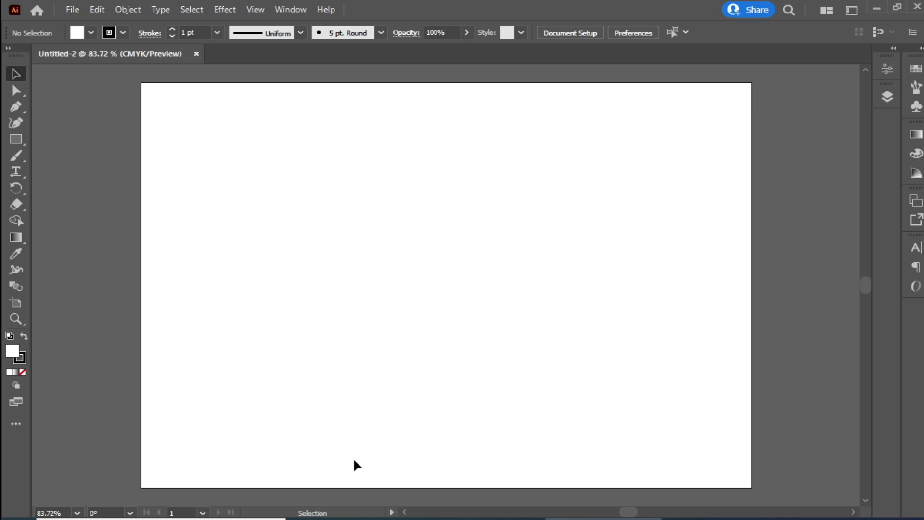
# Step: Create Untitled-3 from the A4 29.7 × 21 cm landscape preset with one artboard
pyautogui.click(72, 9)
pyautogui.click(96, 23)
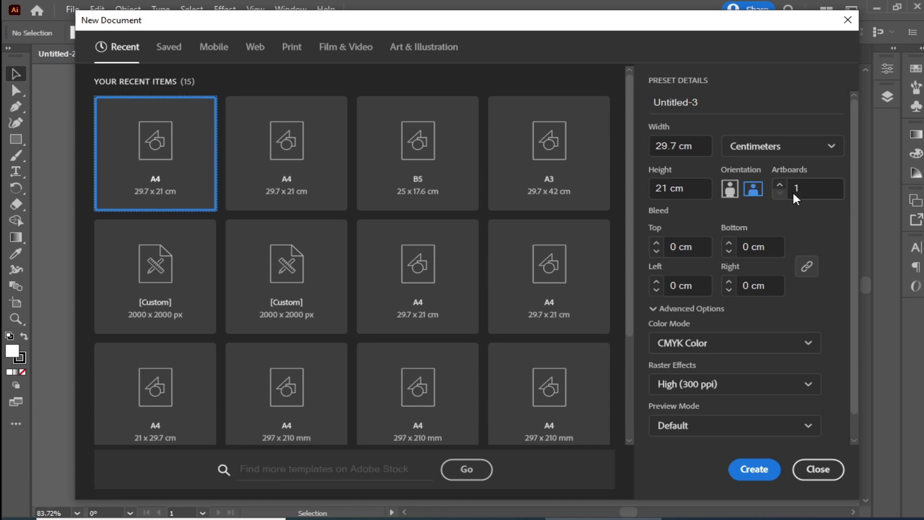
pyautogui.moveTo(744, 21); pyautogui.dragTo(730, 244)
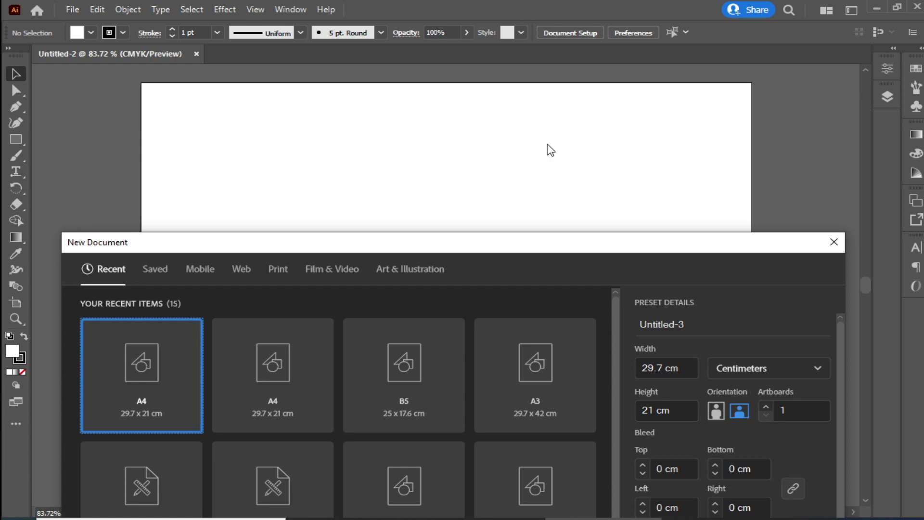
pyautogui.moveTo(776, 248); pyautogui.dragTo(788, 37)
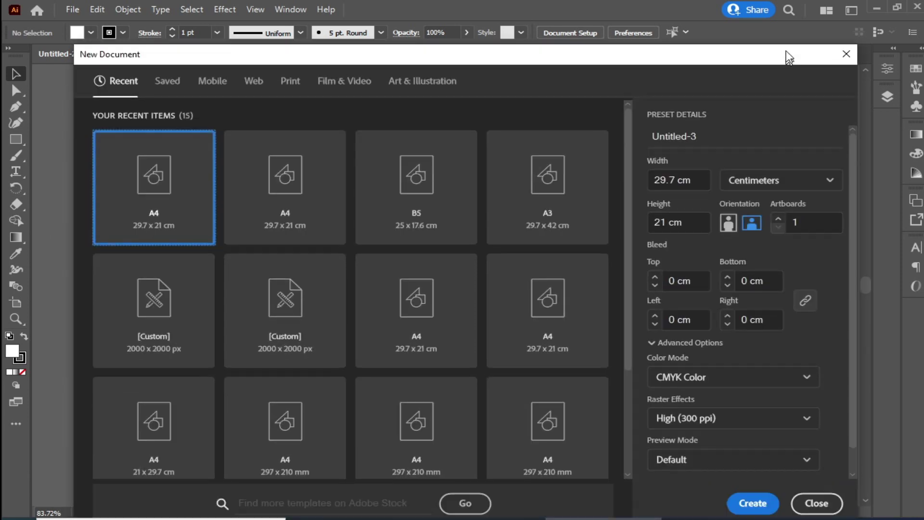
pyautogui.click(760, 479)
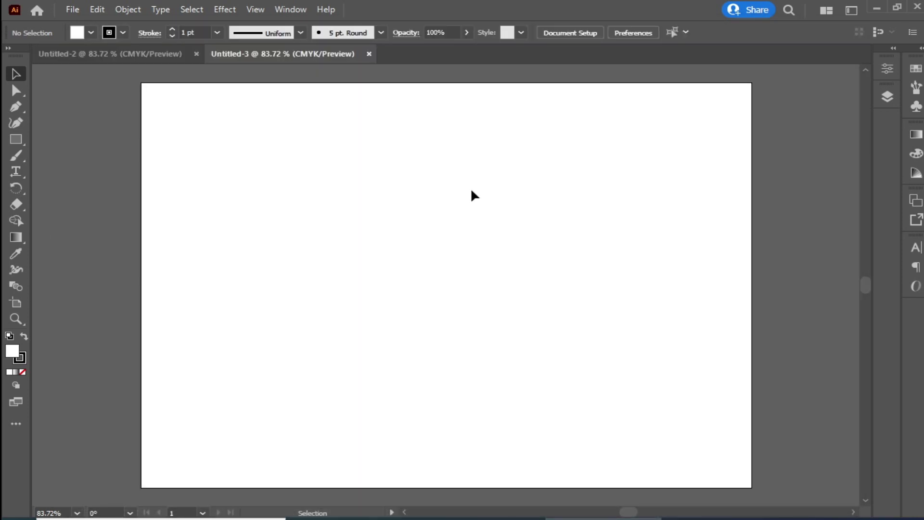
# Step: Create Untitled-4, an A4 landscape document with four artboards in a two-by-two grid
pyautogui.click(72, 9)
pyautogui.click(77, 25)
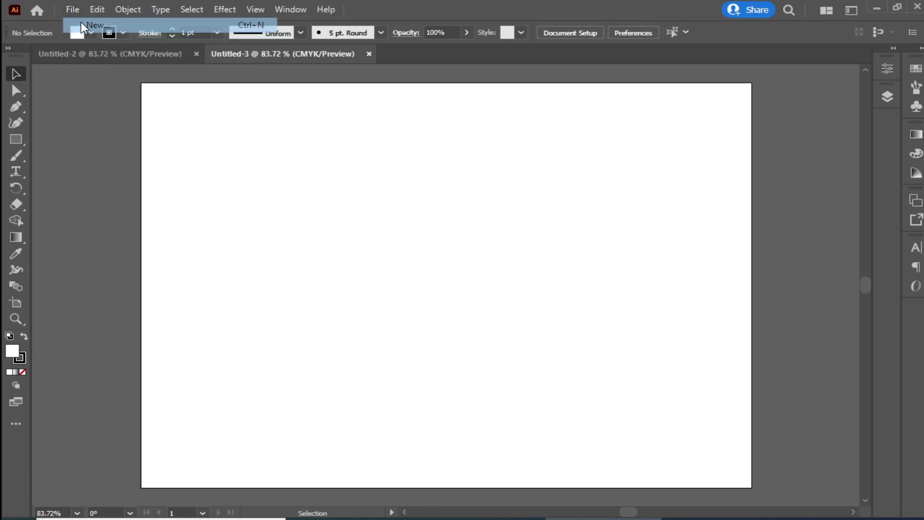
pyautogui.click(778, 194)
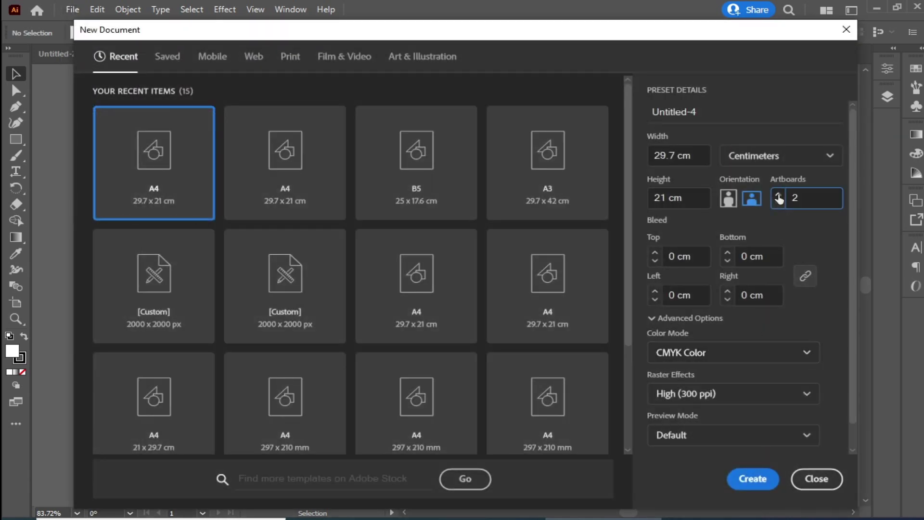
pyautogui.click(778, 195)
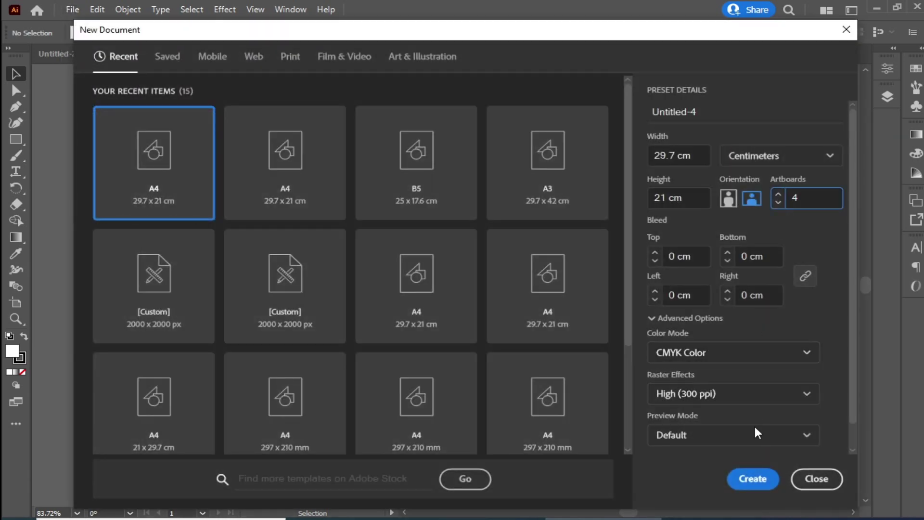
pyautogui.click(752, 483)
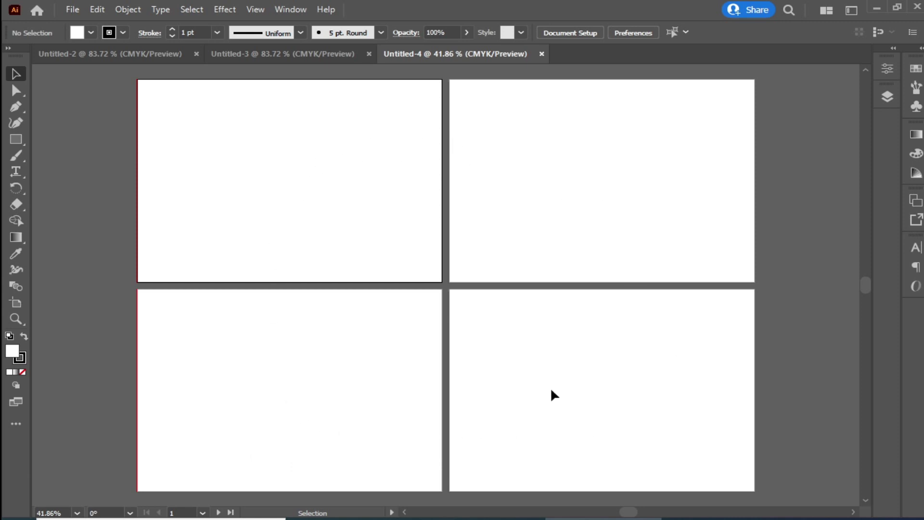
pyautogui.click(308, 56)
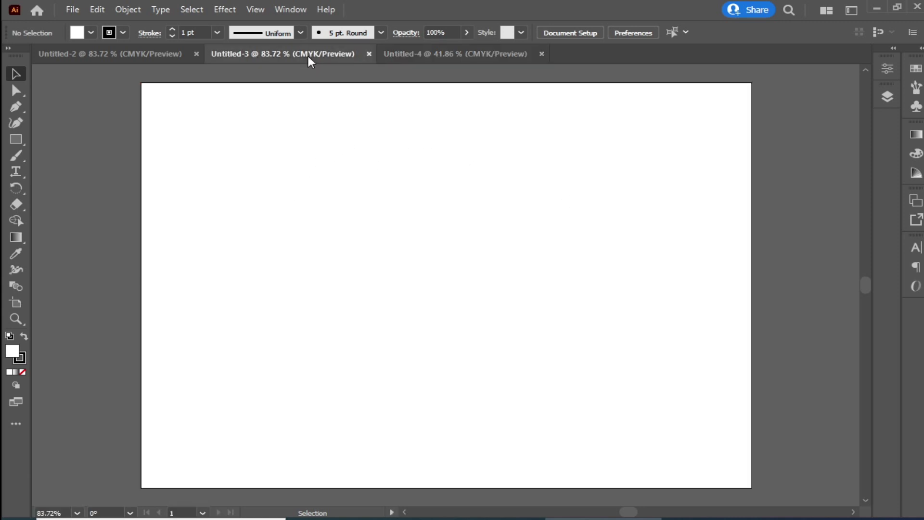
pyautogui.click(410, 54)
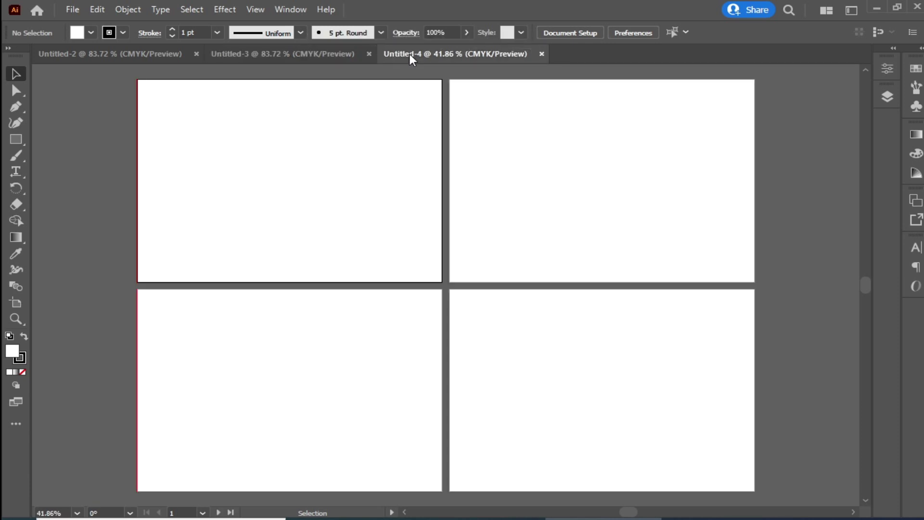
pyautogui.click(160, 53)
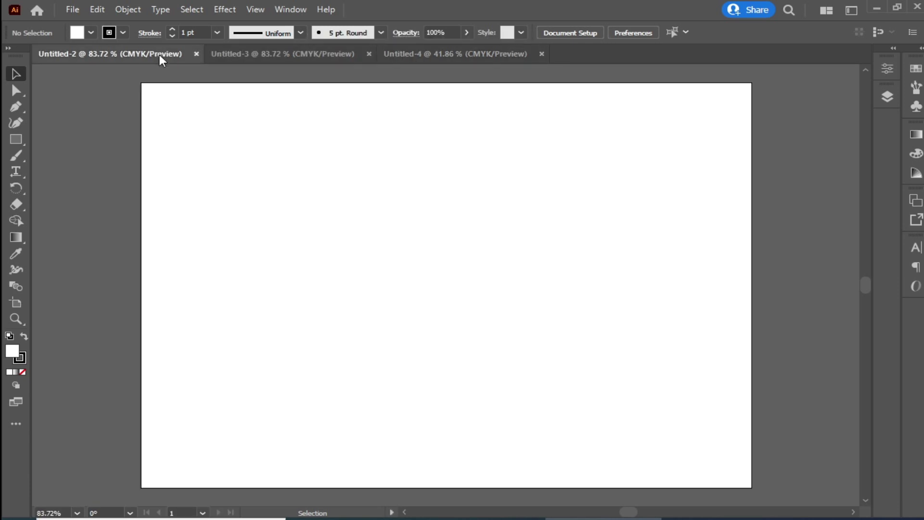
pyautogui.click(304, 53)
pyautogui.click(457, 59)
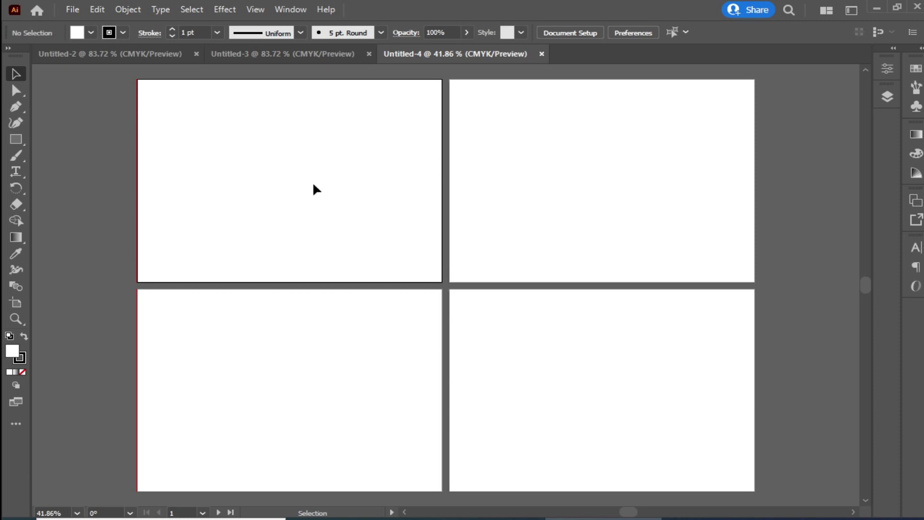
pyautogui.hotkey('ctrl', '-')
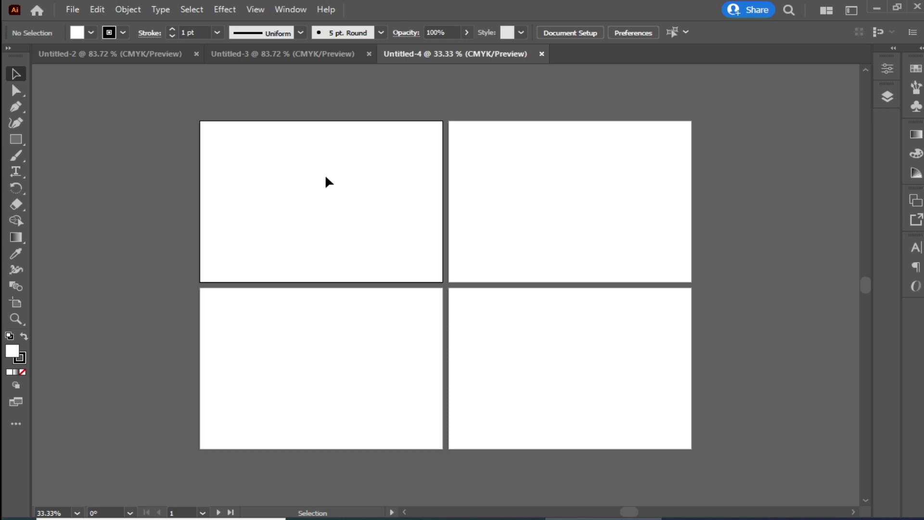
# Step: Create Untitled-5: A4 landscape, 4 artboards, linked 0.3 cm bleed on every side
pyautogui.click(73, 10)
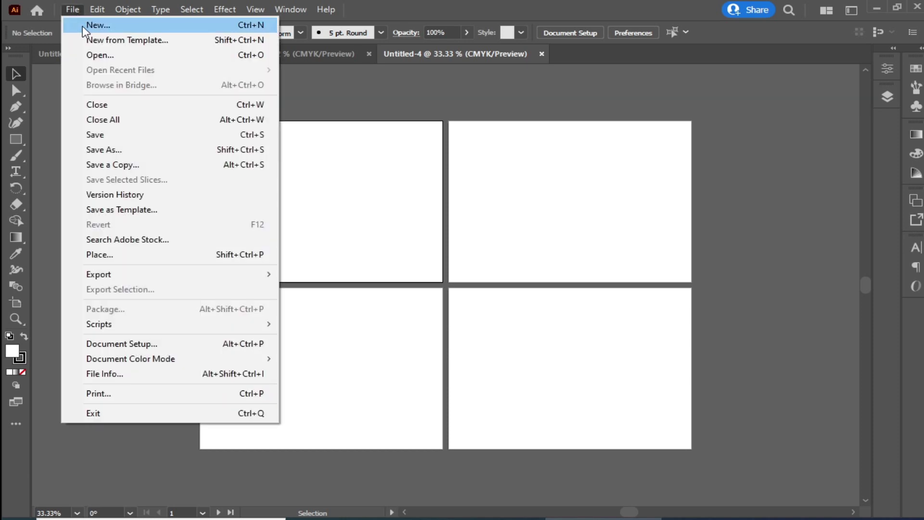
pyautogui.click(83, 26)
pyautogui.doubleClick(794, 197)
pyautogui.write('4')
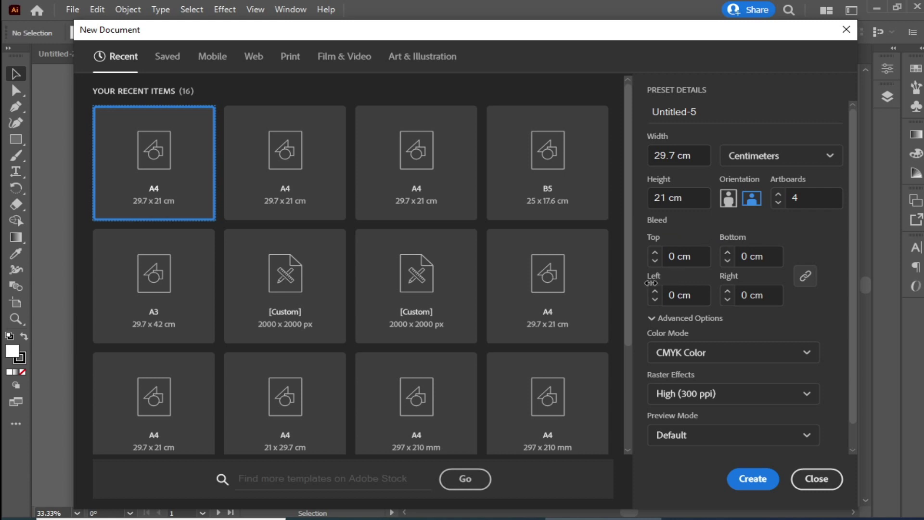
pyautogui.click(655, 263)
pyautogui.click(656, 252)
pyautogui.click(656, 254)
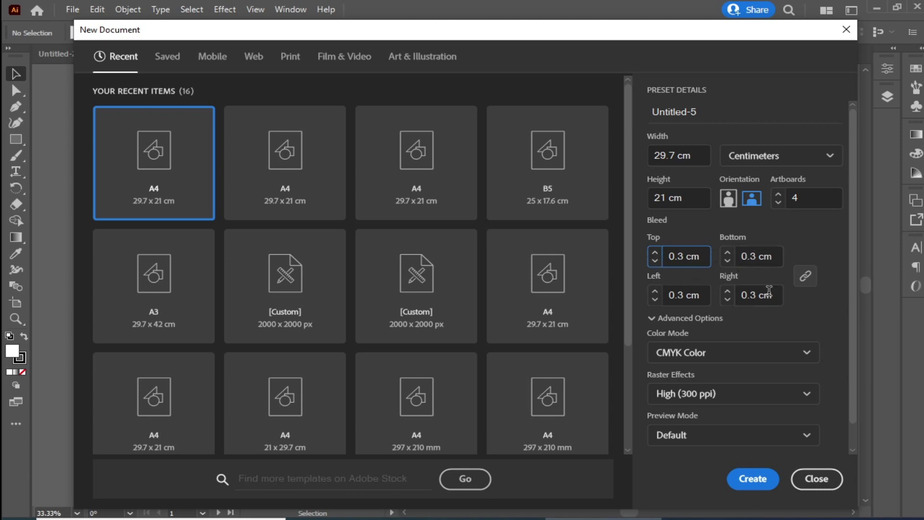
pyautogui.click(753, 479)
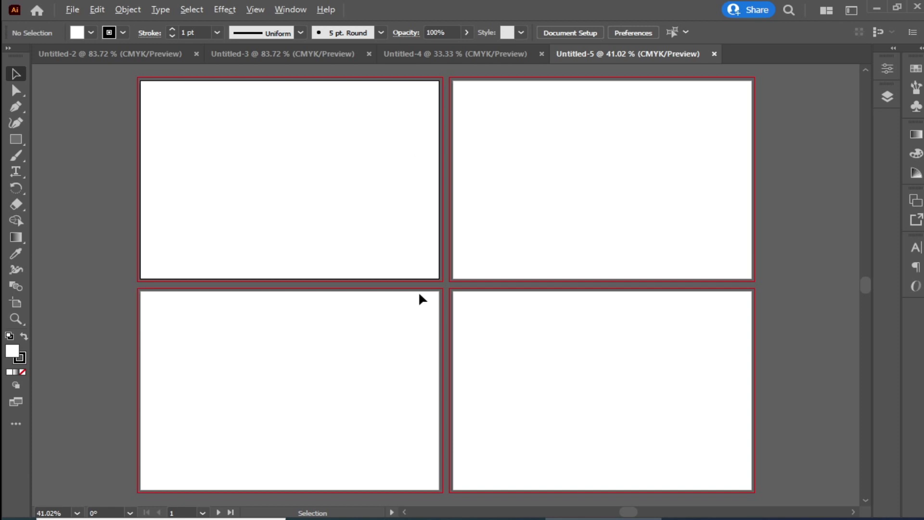
pyautogui.keyDown('alt'); pyautogui.scroll(3, 419, 294); pyautogui.keyUp('alt')
pyautogui.keyDown('alt'); pyautogui.scroll(3, 419, 295); pyautogui.keyUp('alt')
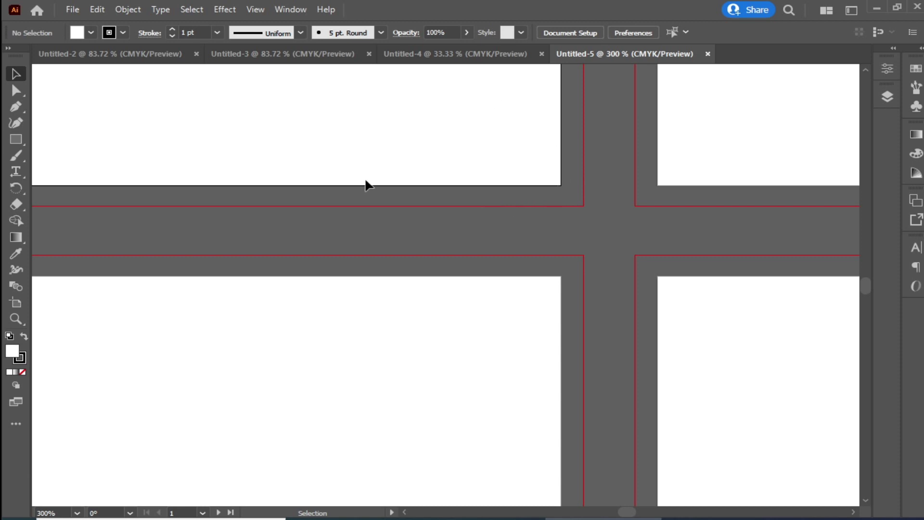
pyautogui.moveTo(372, 157)
pyautogui.mouseDown()
pyautogui.moveTo(390, 221)
pyautogui.moveTo(487, 178)
pyautogui.mouseUp()
pyautogui.scroll(3, 496, 132)
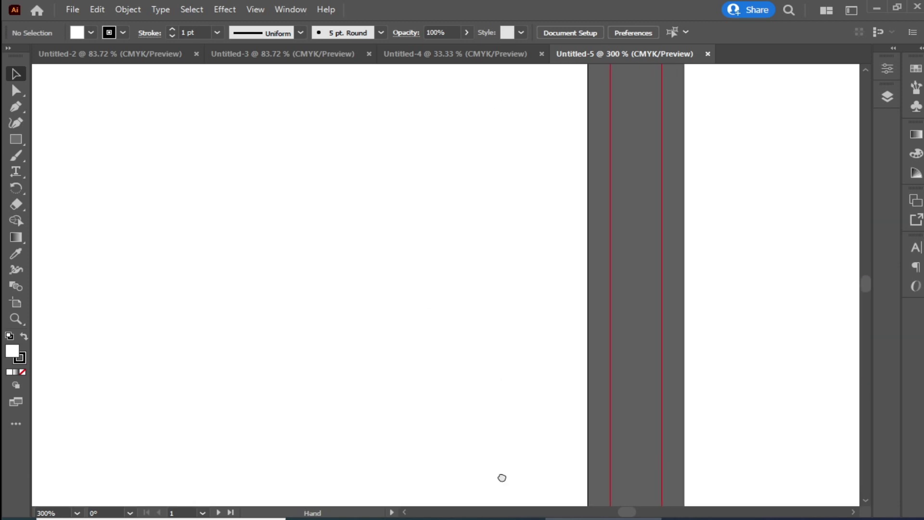
pyautogui.hscroll(-2, 578, 132)
pyautogui.keyDown('alt'); pyautogui.scroll(-1, 646, 132); pyautogui.keyUp('alt')
pyautogui.hotkey('ctrl', '0')
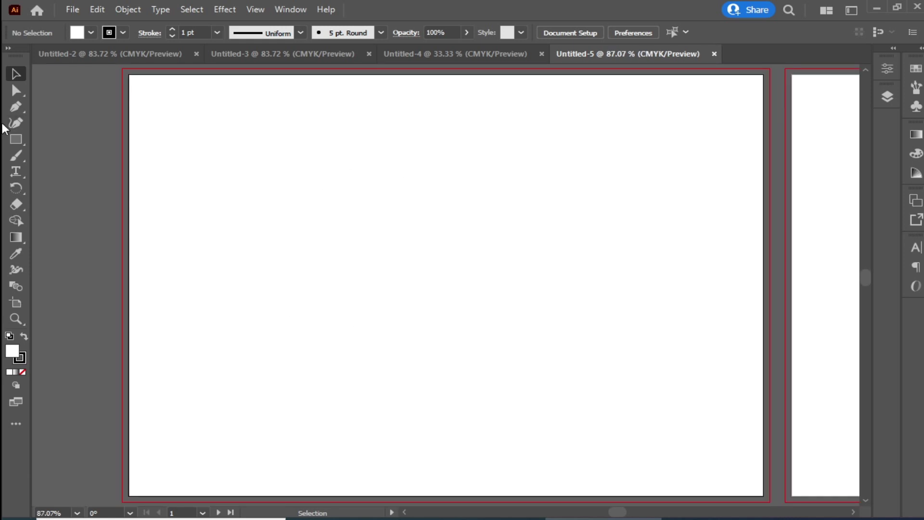
# Step: Draw a CMYK Green rectangle with no stroke across the first artboard
pyautogui.click(14, 137)
pyautogui.click(77, 33)
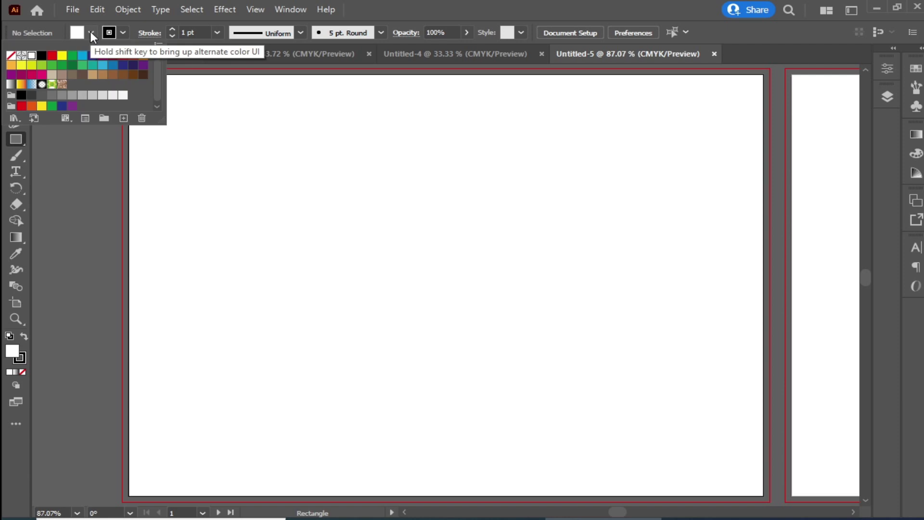
pyautogui.click(71, 59)
pyautogui.moveTo(764, 74)
pyautogui.mouseDown()
pyautogui.moveTo(170, 485)
pyautogui.moveTo(129, 495)
pyautogui.mouseUp()
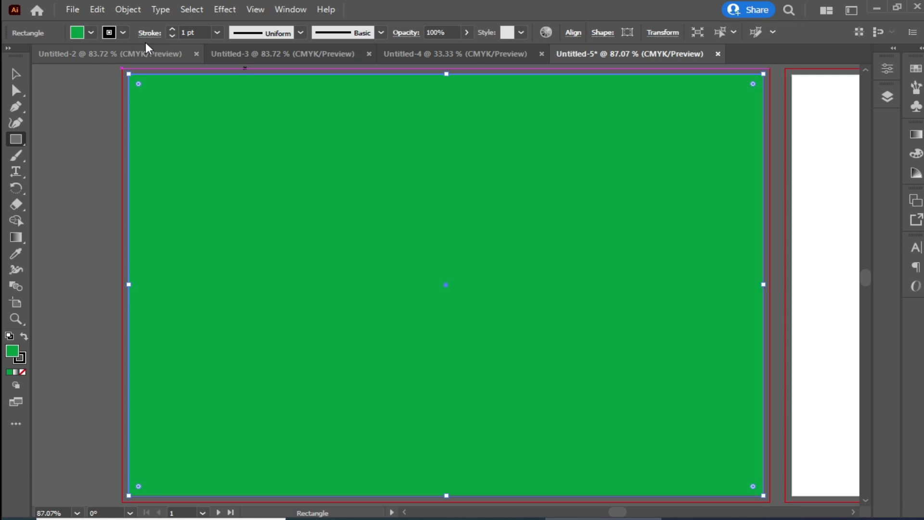
pyautogui.click(123, 33)
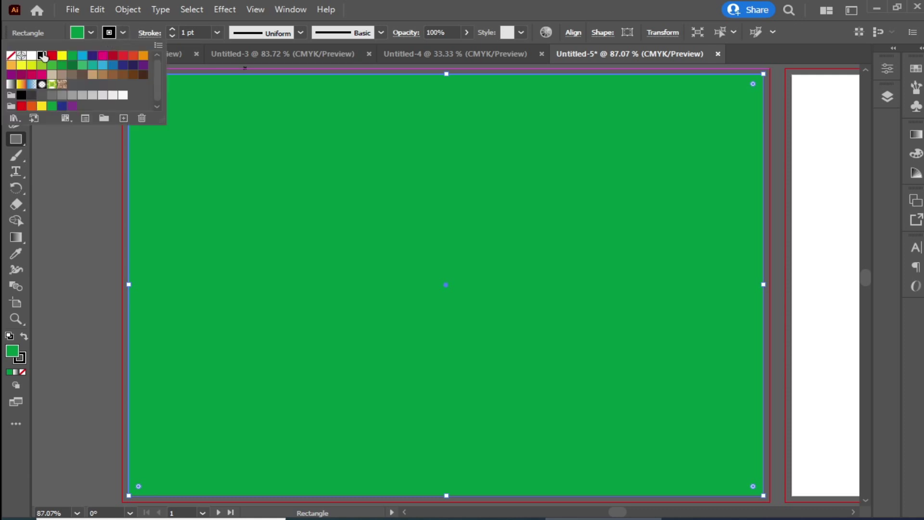
pyautogui.click(11, 56)
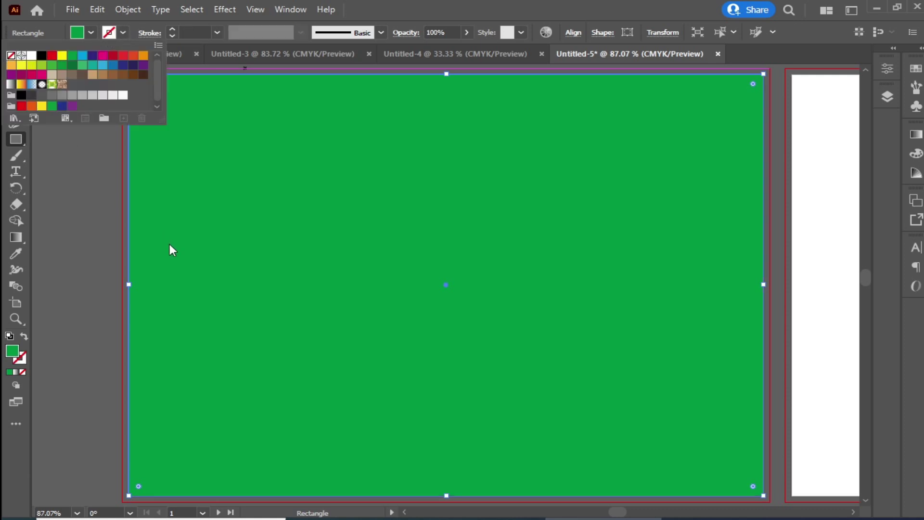
pyautogui.press('Escape')
pyautogui.press('v')
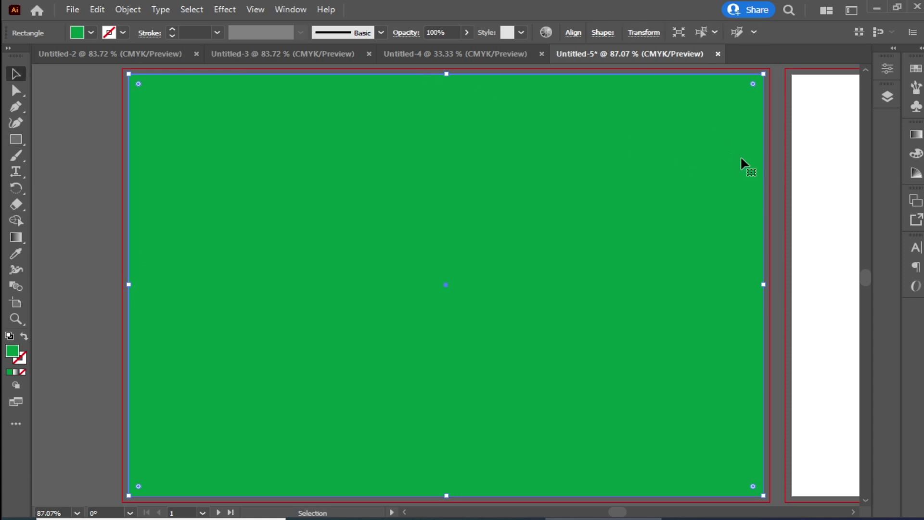
pyautogui.hotkey('ctrl', '+')
pyautogui.hotkey('ctrl', '+')
pyautogui.moveTo(118, 211); pyautogui.dragTo(541, 239)
# Step: Drag the green rectangle's right, top and bottom edges out to the red bleed guide
pyautogui.click(356, 272)
pyautogui.hotkey('ctrl', '+')
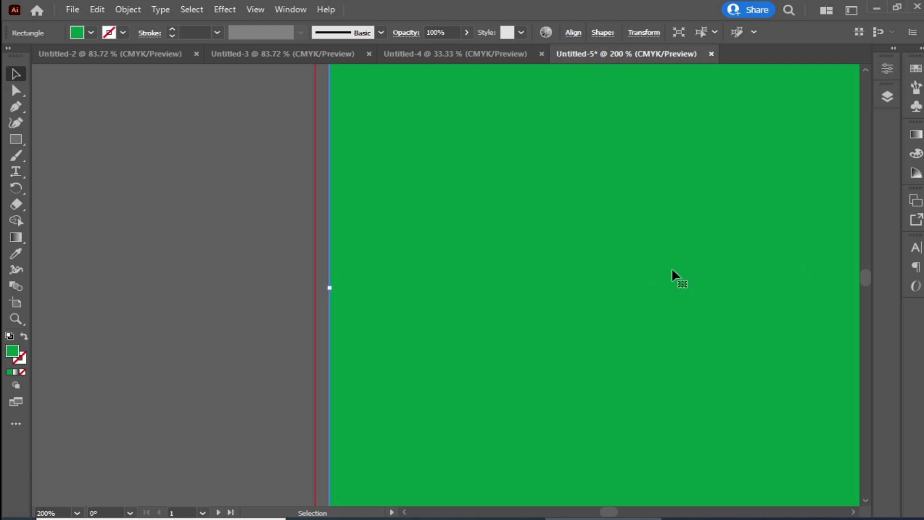
pyautogui.moveTo(704, 256); pyautogui.dragTo(230, 242)
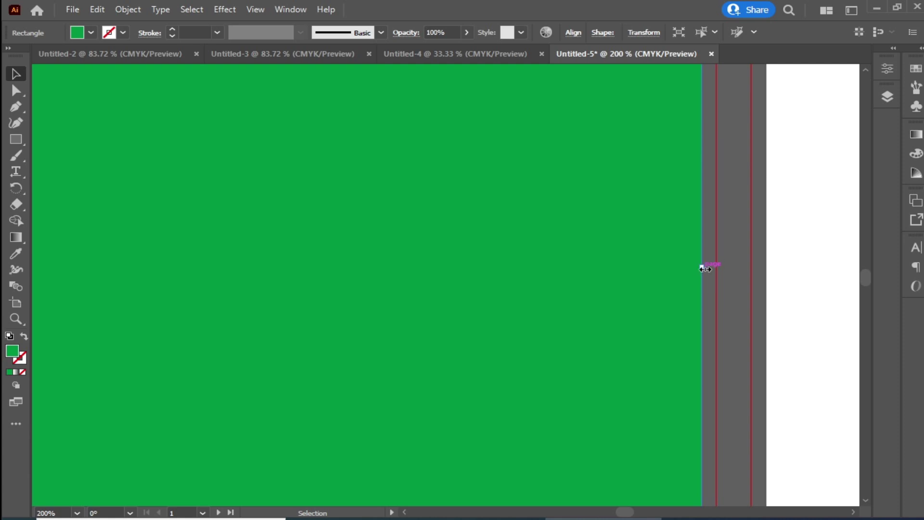
pyautogui.moveTo(702, 267); pyautogui.dragTo(716, 267)
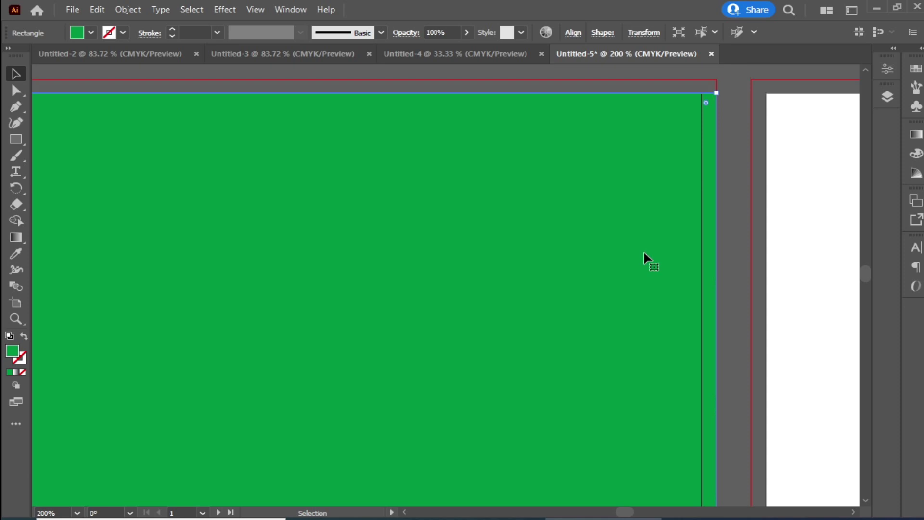
pyautogui.moveTo(644, 250); pyautogui.dragTo(709, 262)
pyautogui.scroll(-1, 626, 267)
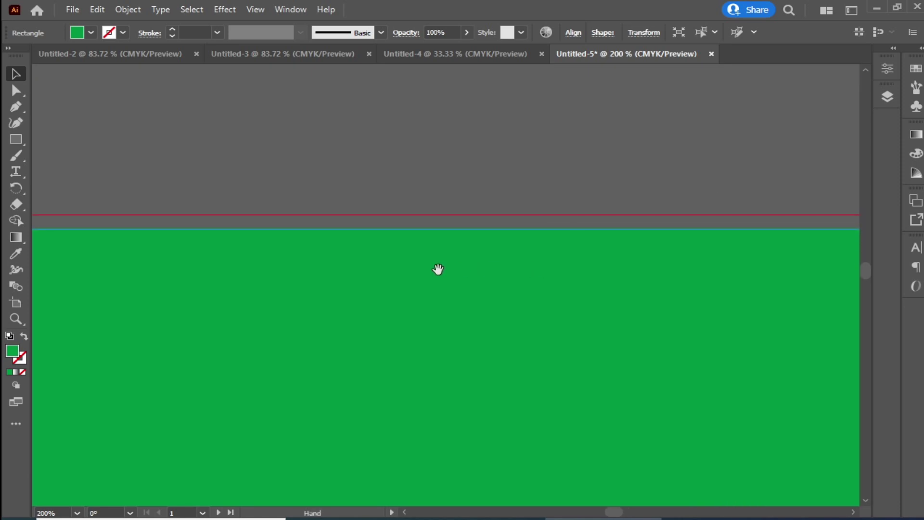
pyautogui.scroll(-1, 482, 246)
pyautogui.moveTo(403, 211); pyautogui.dragTo(403, 197)
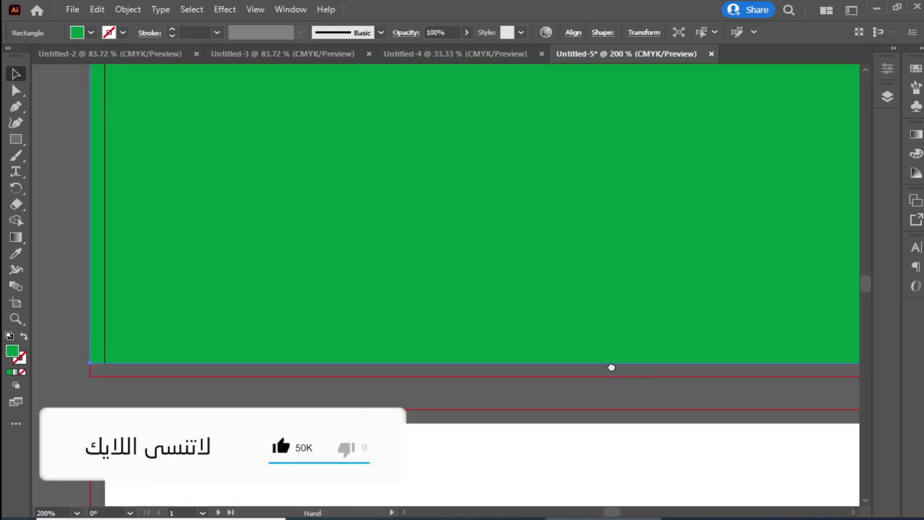
pyautogui.moveTo(611, 367); pyautogui.dragTo(275, 323)
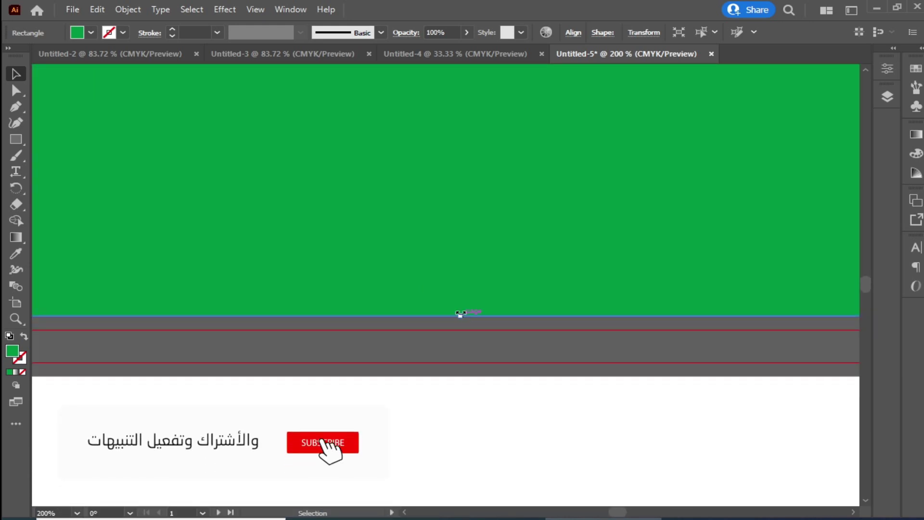
pyautogui.moveTo(461, 316); pyautogui.dragTo(459, 330)
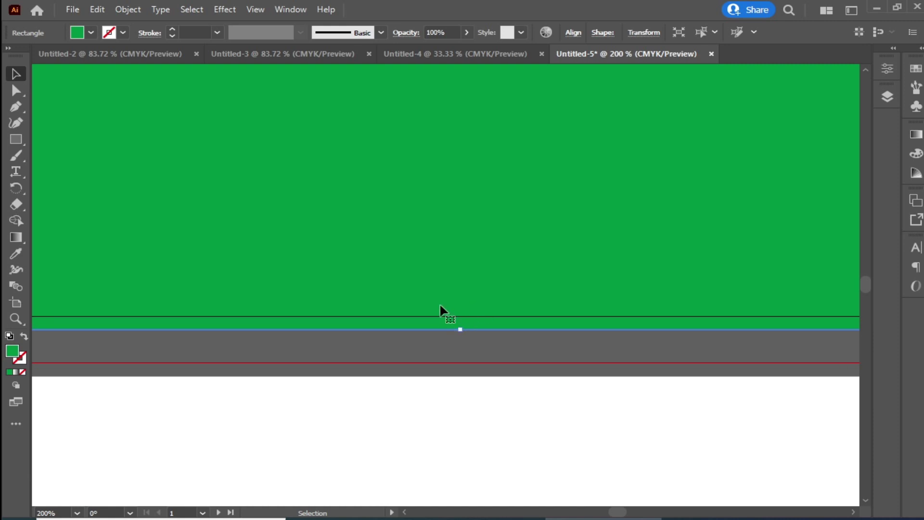
pyautogui.hotkey('ctrl', '0')
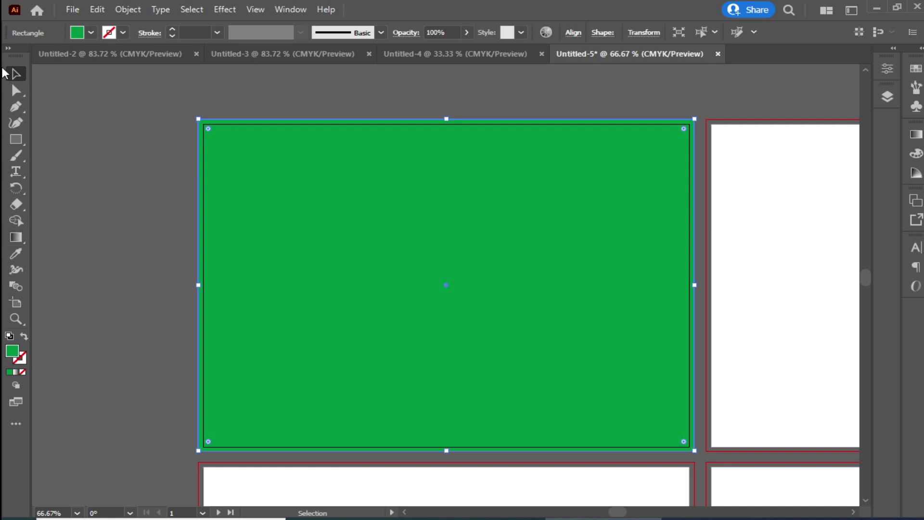
# Step: Try a yellow fill on the green rectangle, then revert it to green
pyautogui.click(80, 132)
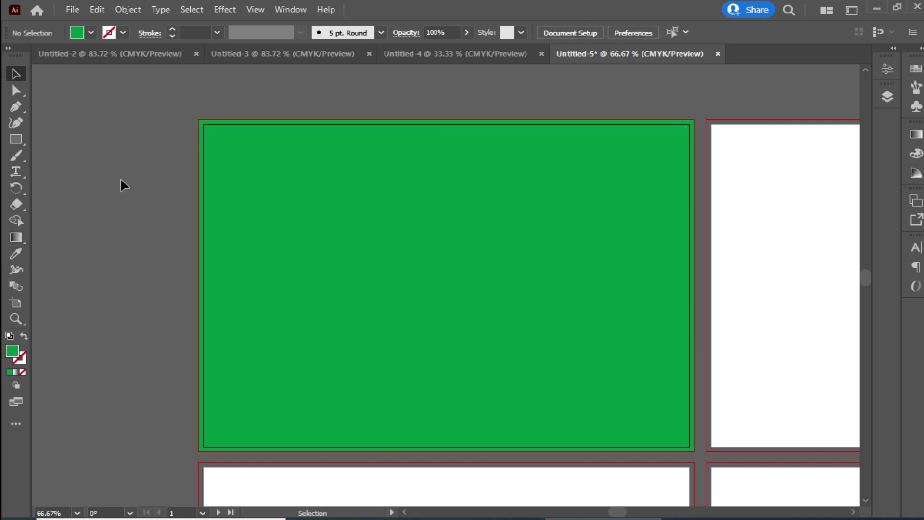
pyautogui.click(269, 253)
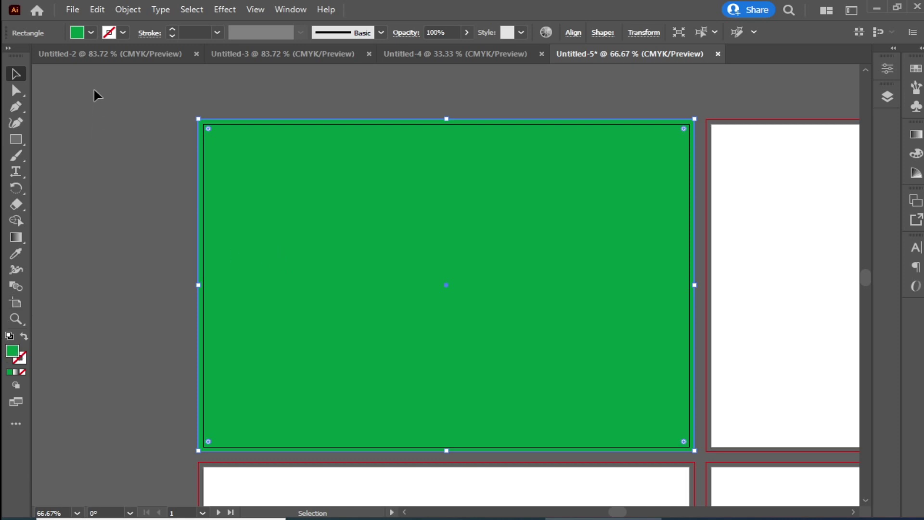
pyautogui.click(80, 30)
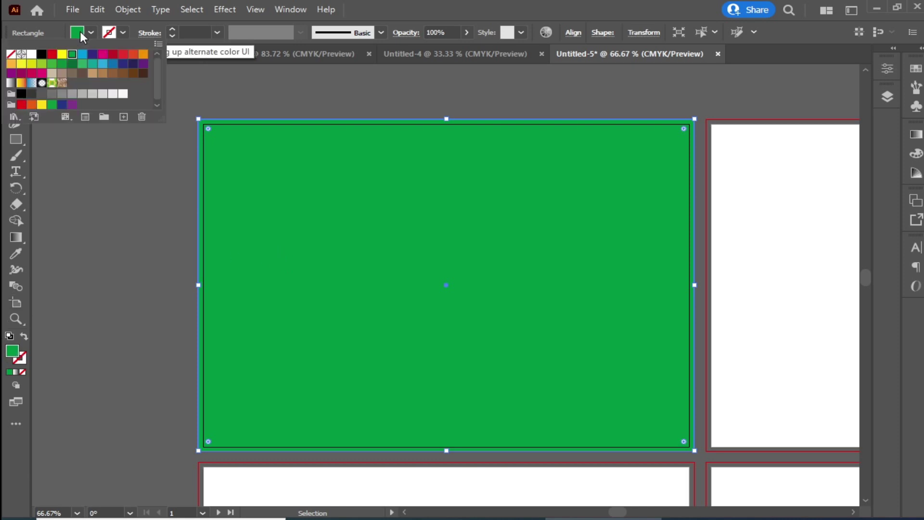
pyautogui.click(62, 60)
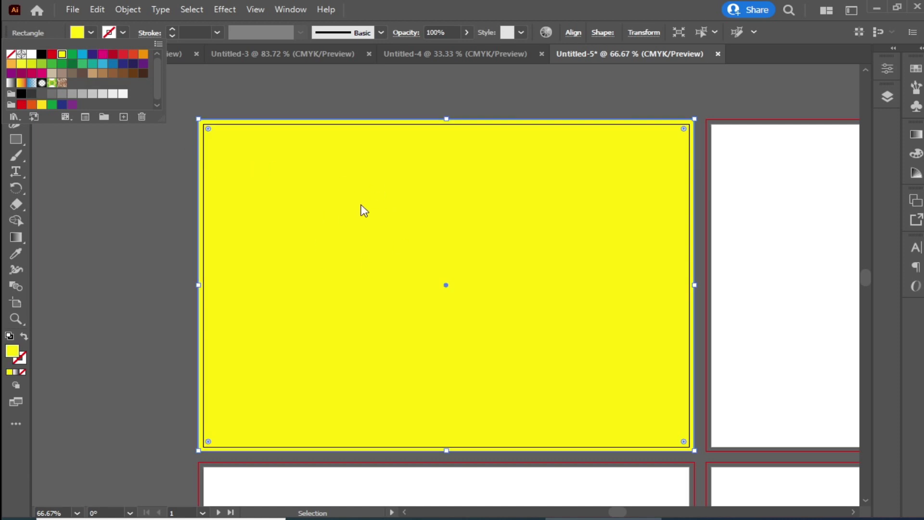
pyautogui.click(72, 54)
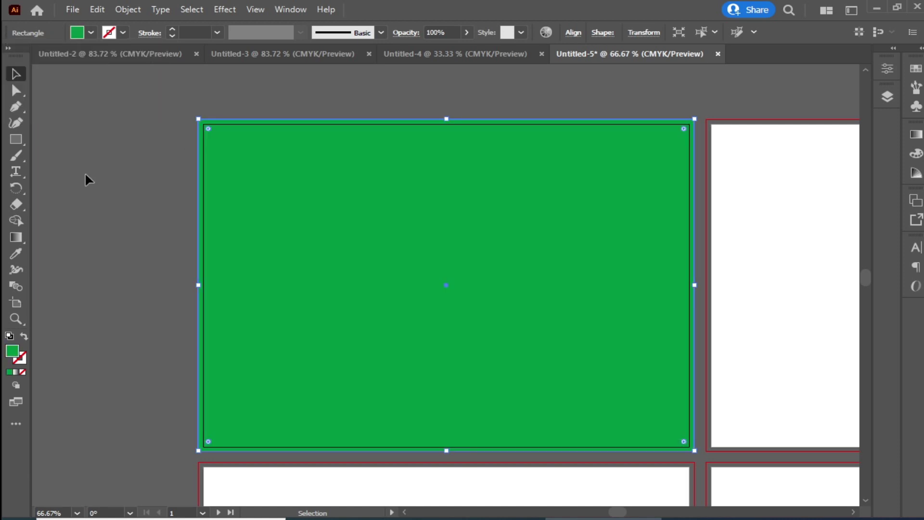
# Step: Set the fill to orange and draw an orange rectangle inside the green card
pyautogui.click(131, 199)
pyautogui.click(77, 33)
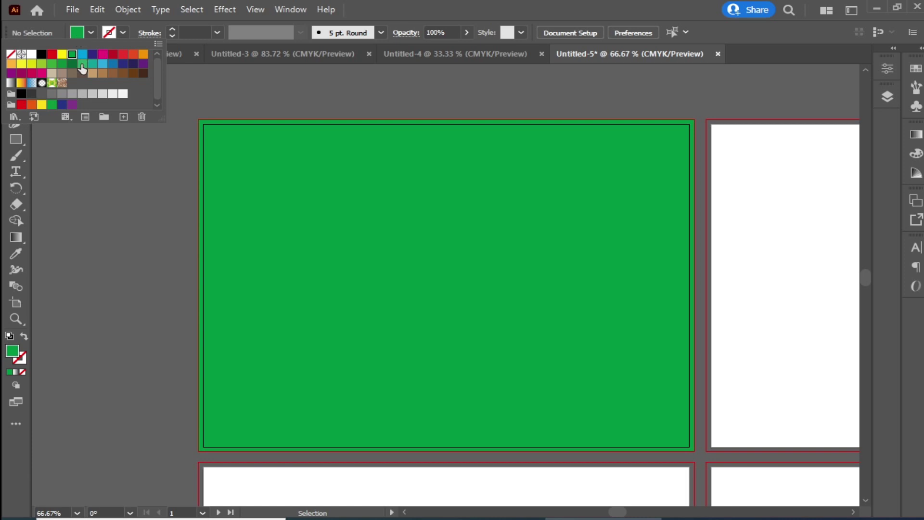
pyautogui.click(143, 54)
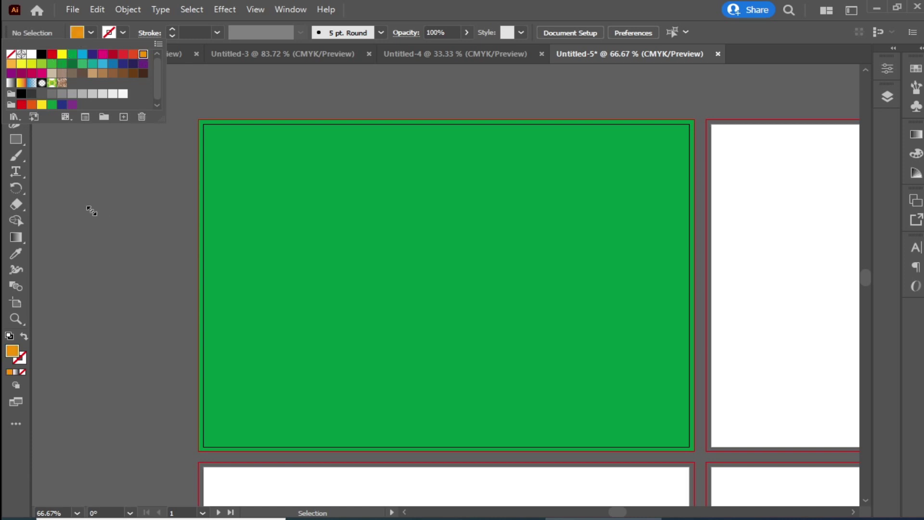
pyautogui.click(670, 139)
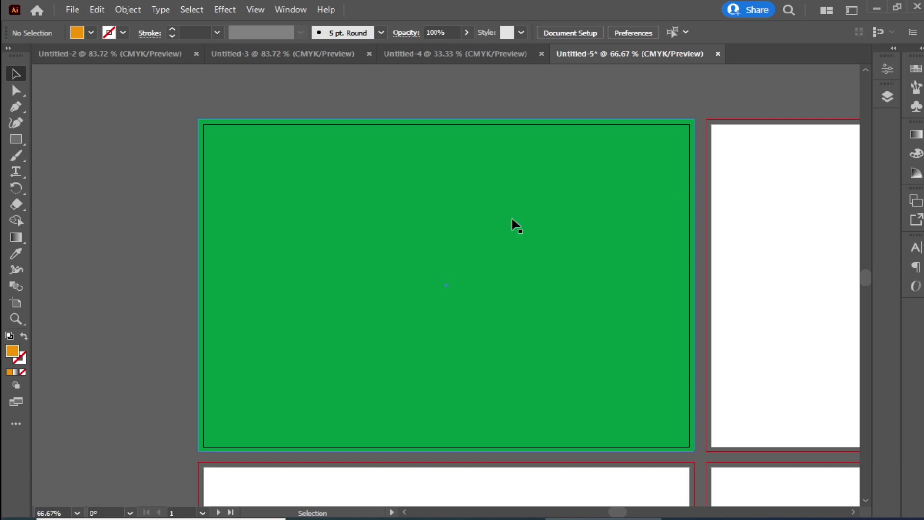
pyautogui.click(16, 139)
pyautogui.moveTo(677, 137); pyautogui.dragTo(215, 434)
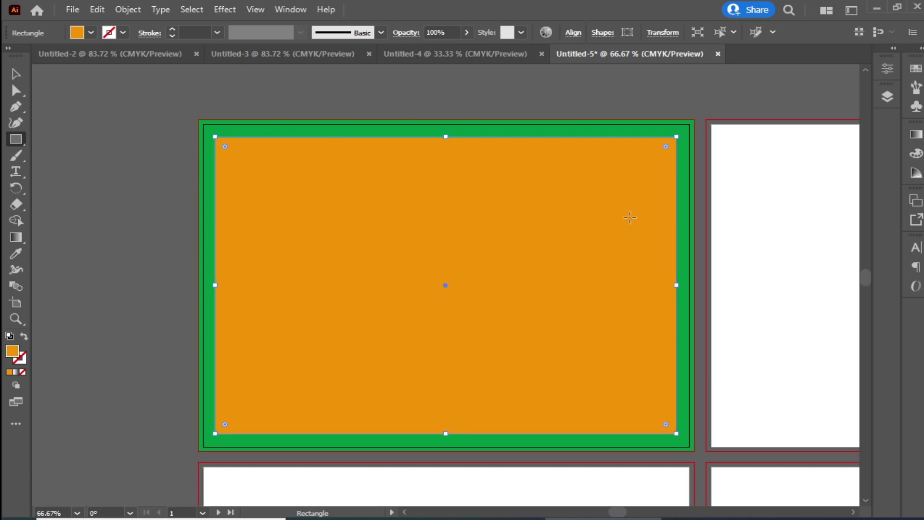
# Step: Undo the orange rectangle and close the Untitled-5 document
pyautogui.press('v')
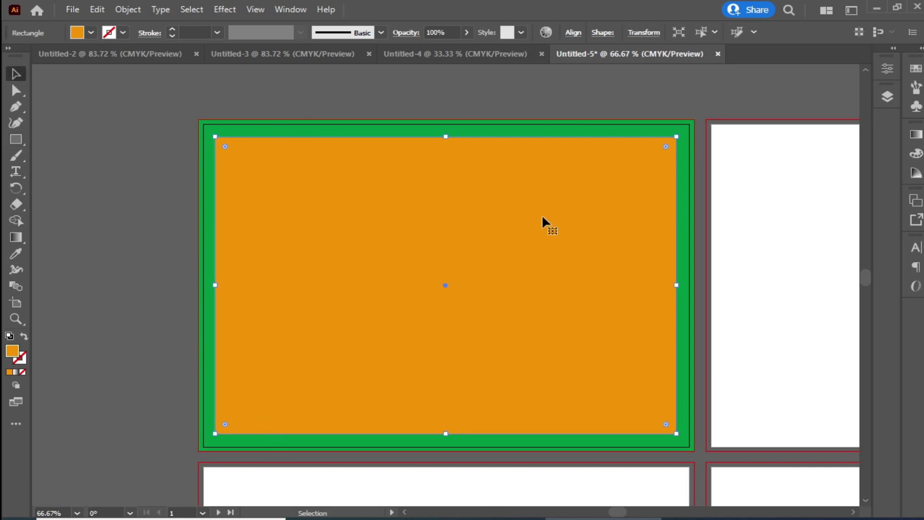
pyautogui.hotkey('ctrl', 'z')
pyautogui.hotkey('ctrl', 'alt', '0')
pyautogui.click(718, 55)
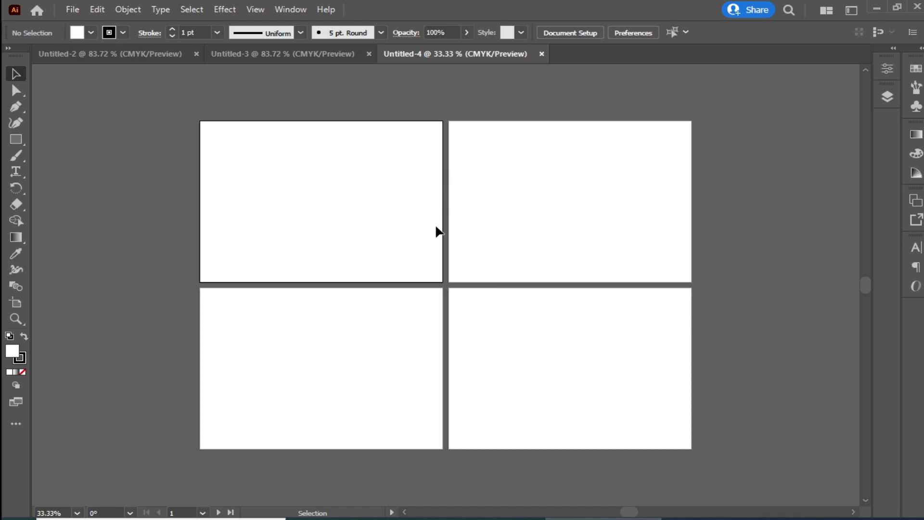
# Step: Set Untitled-4's linked bleed to 0.2 cm on all sides in Document Setup
pyautogui.click(582, 33)
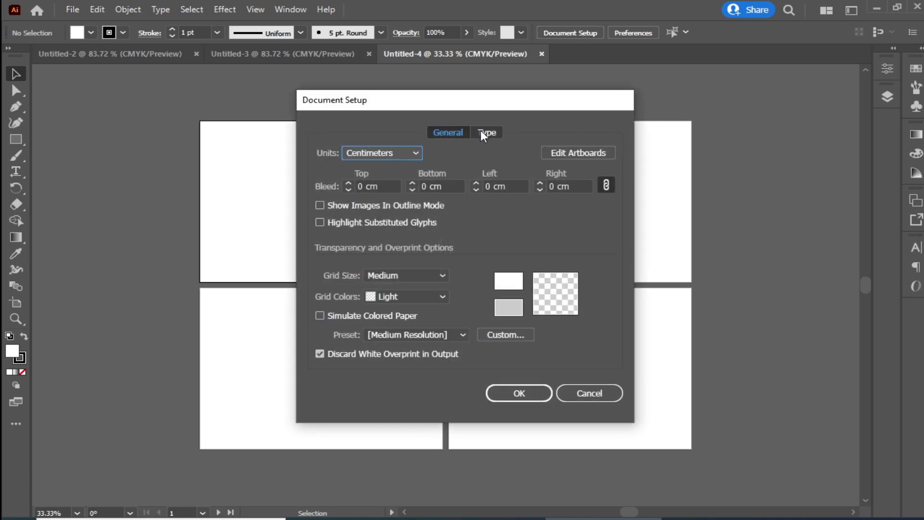
pyautogui.moveTo(481, 105); pyautogui.dragTo(569, 114)
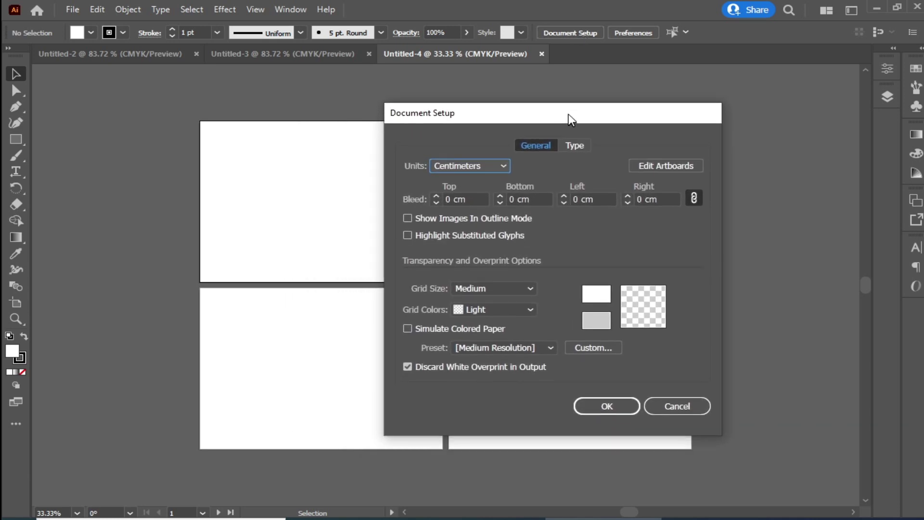
pyautogui.click(436, 193)
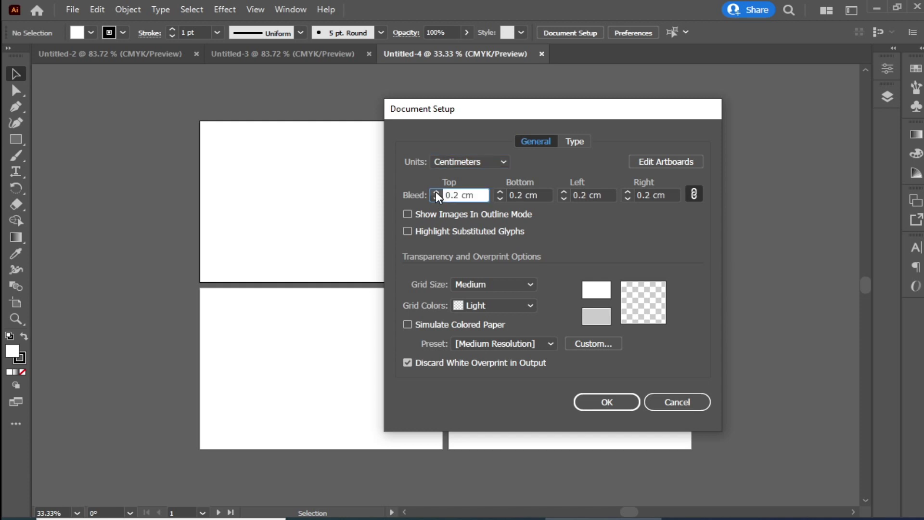
pyautogui.click(602, 405)
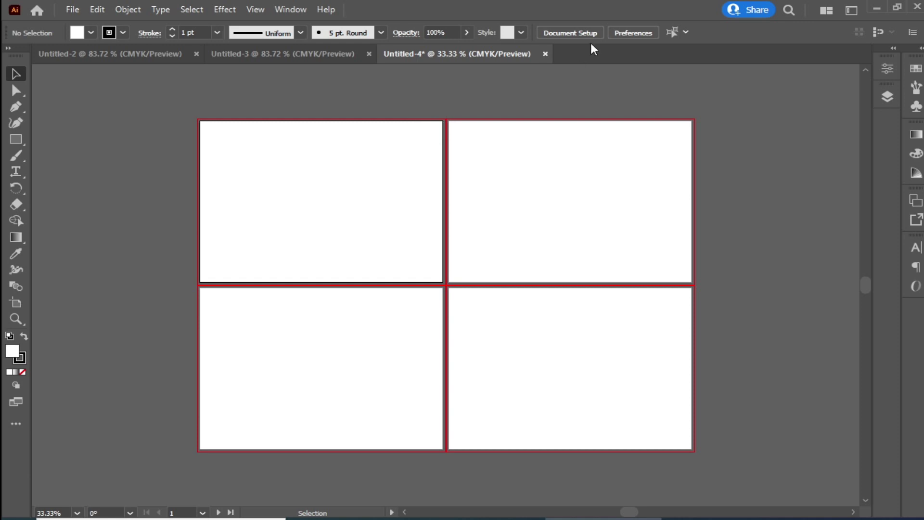
# Step: Create Untitled-6 with Width 9 cm, Height 5 cm and 2 artboards
pyautogui.click(546, 54)
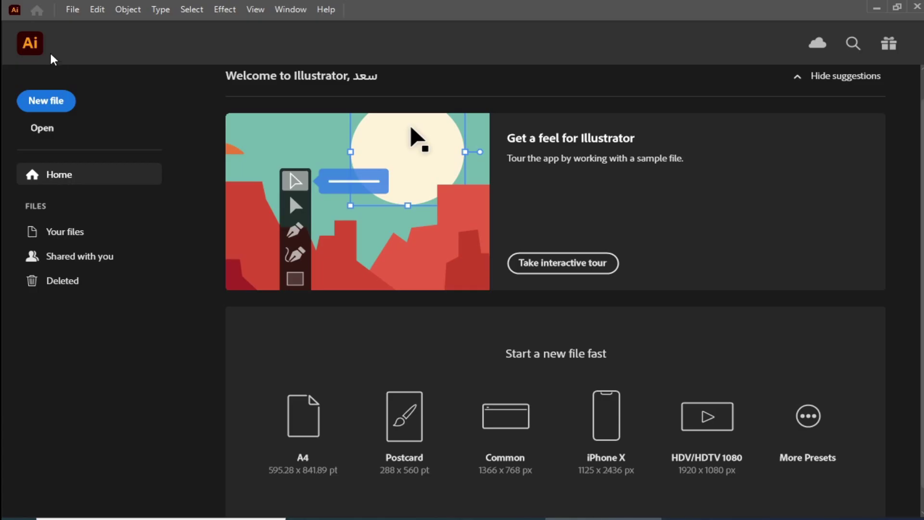
pyautogui.click(39, 104)
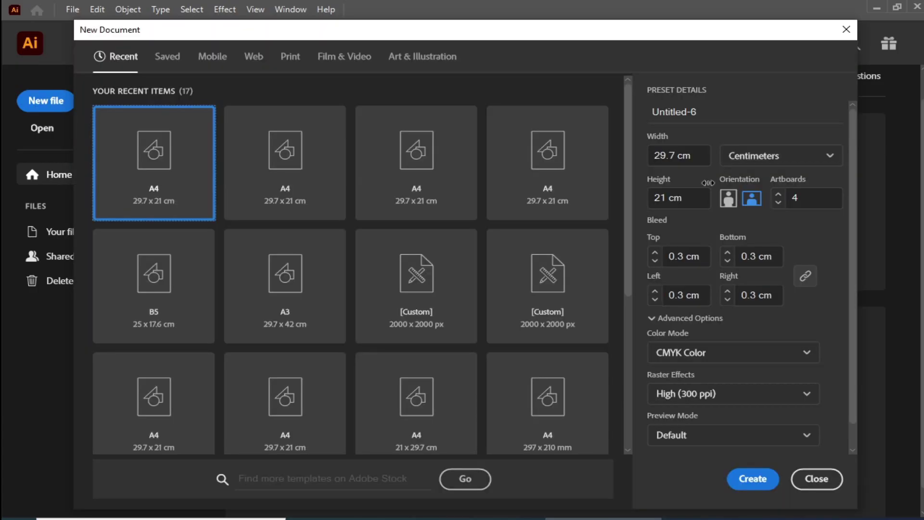
pyautogui.doubleClick(670, 155)
pyautogui.write('9')
pyautogui.doubleClick(661, 198)
pyautogui.write('5')
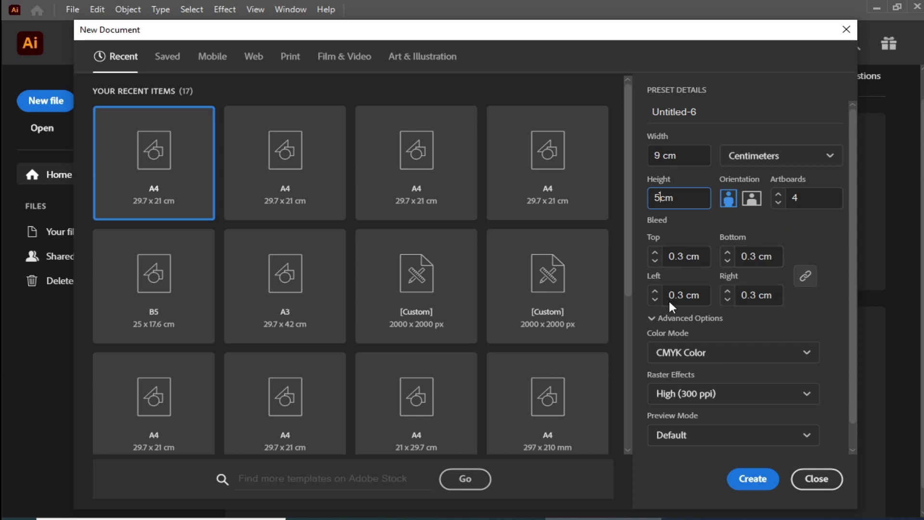
pyautogui.click(777, 204)
pyautogui.click(778, 206)
pyautogui.click(752, 479)
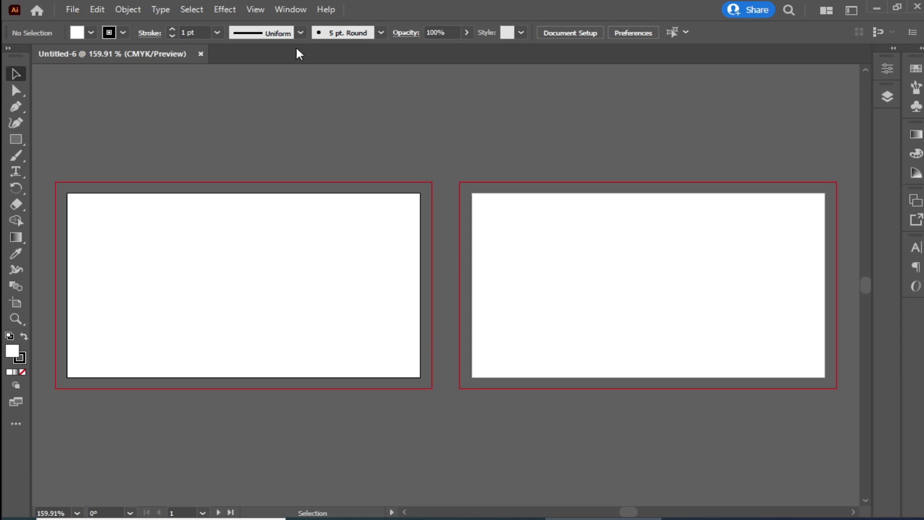
# Step: Show the Artboards panel and select Artboard 2, 1, then 2 with the Artboard tool
pyautogui.click(294, 6)
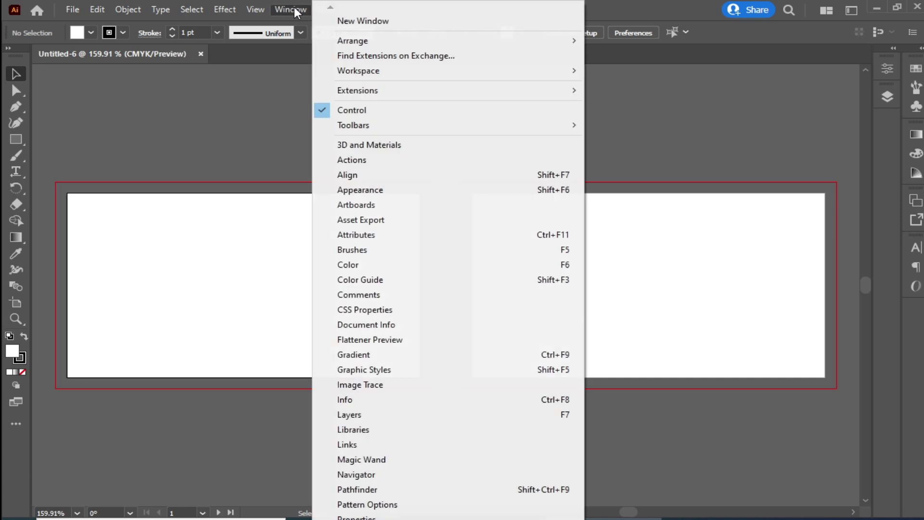
pyautogui.click(370, 205)
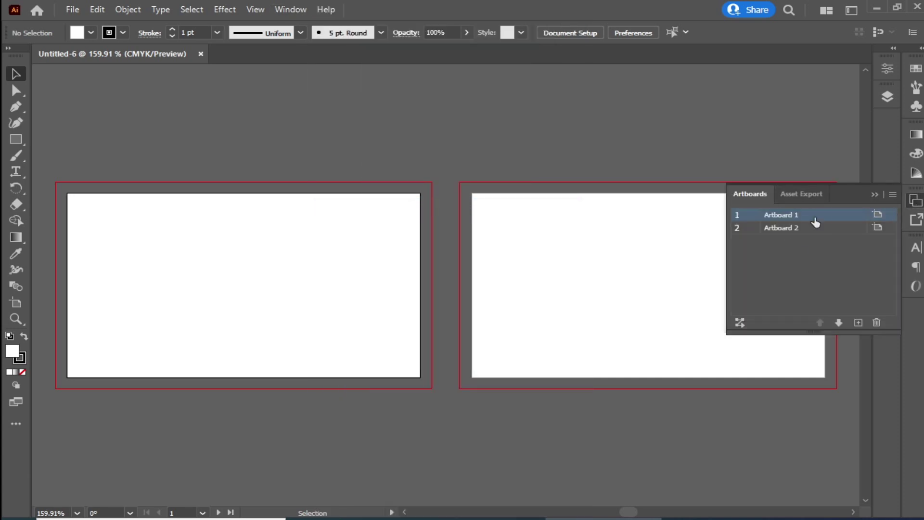
pyautogui.click(14, 306)
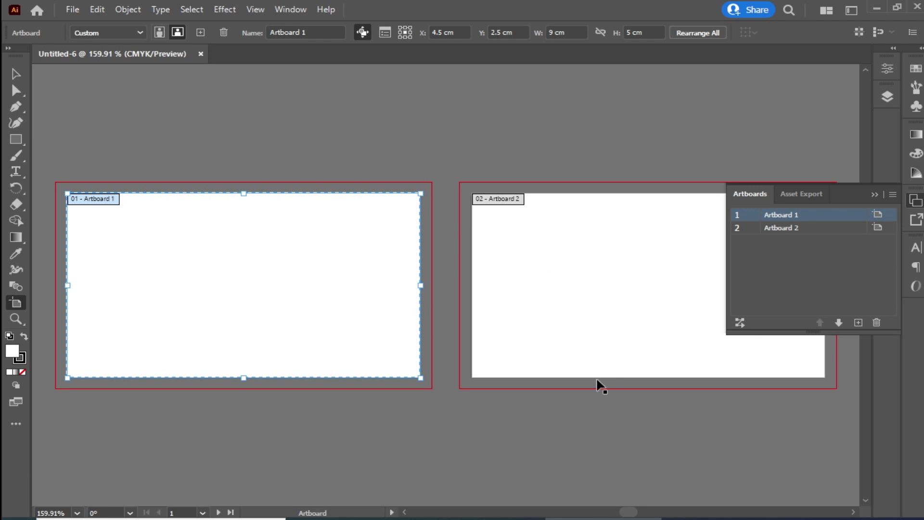
pyautogui.click(554, 270)
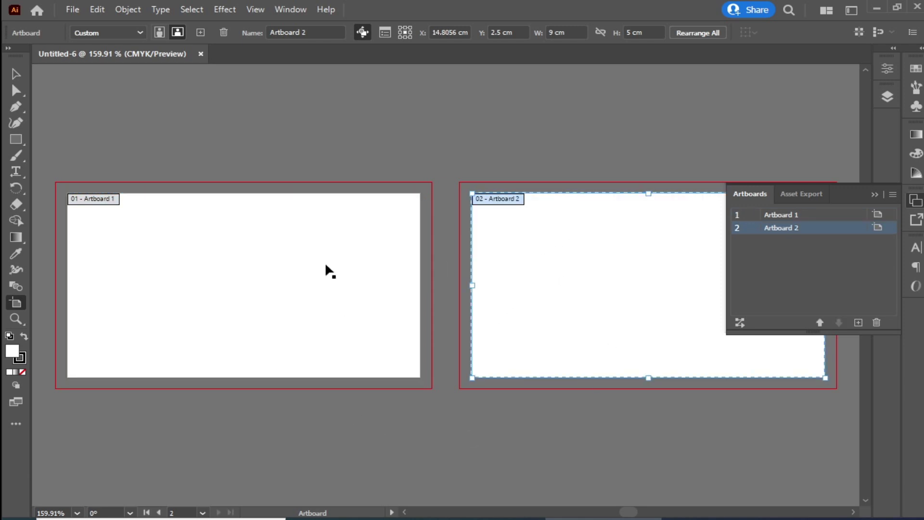
pyautogui.click(289, 264)
pyautogui.click(510, 262)
# Step: Use the status-bar artboard navigator to jump to Artboard 1, then enter 2 for Artboard 2
pyautogui.click(203, 513)
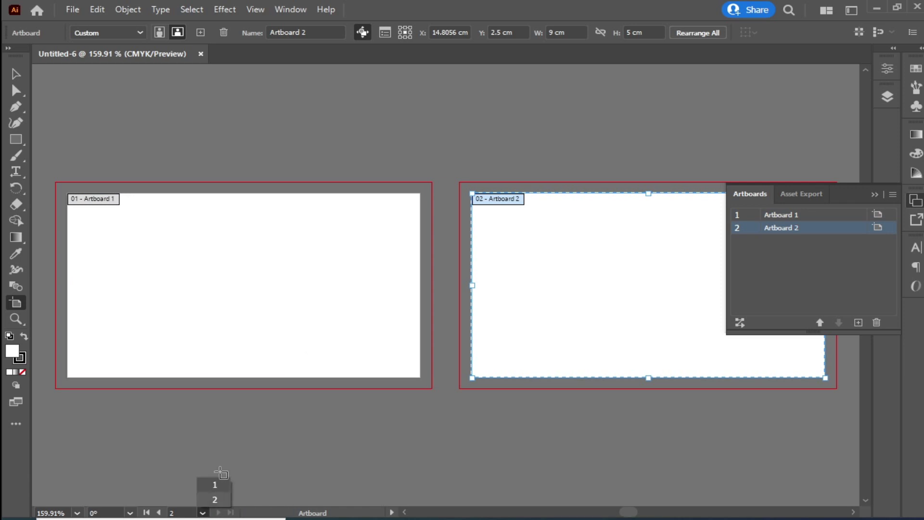
pyautogui.click(203, 513)
pyautogui.click(203, 513)
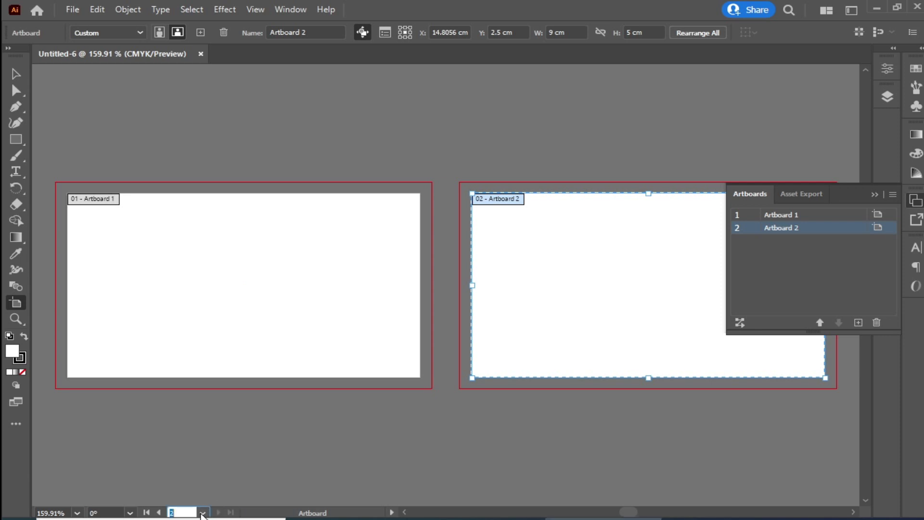
pyautogui.click(207, 510)
pyautogui.click(215, 488)
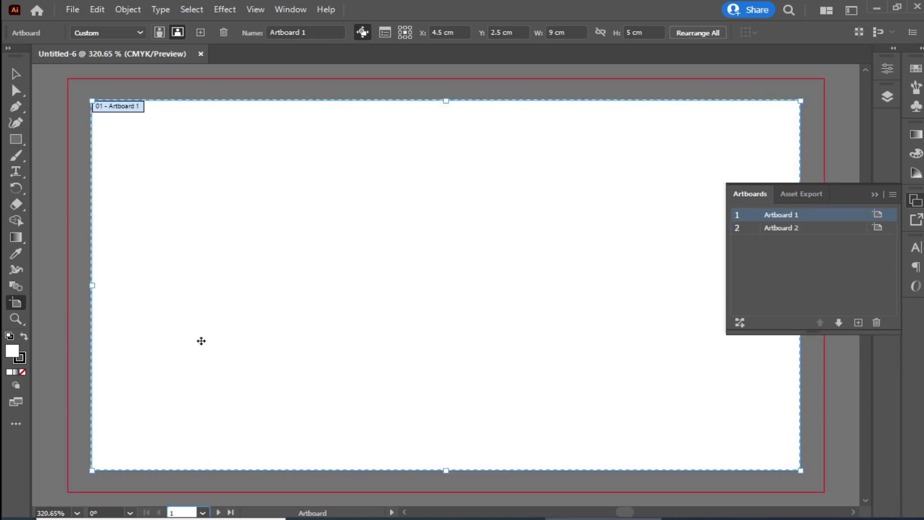
pyautogui.click(193, 512)
pyautogui.write('2')
pyautogui.press('Return')
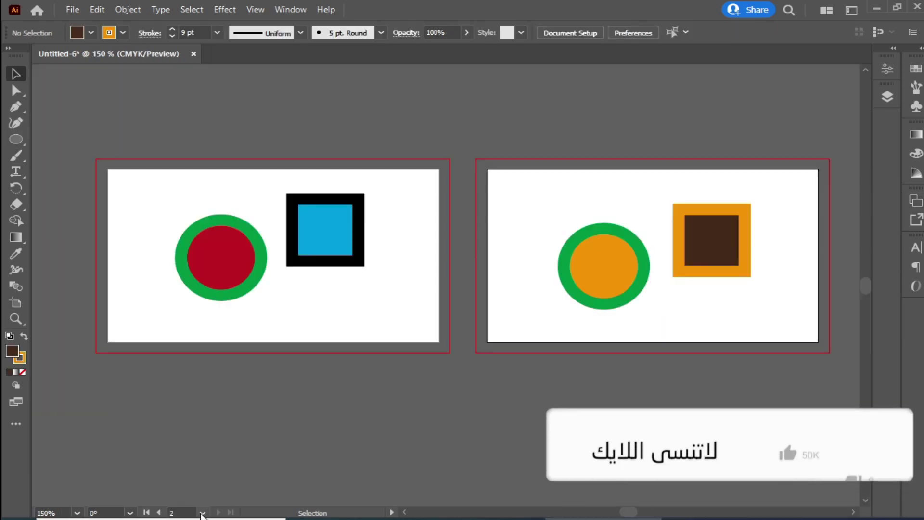
# Step: Jump between Artboard 1 and Artboard 2 with the status-bar artboard dropdown
pyautogui.click(202, 513)
pyautogui.click(212, 486)
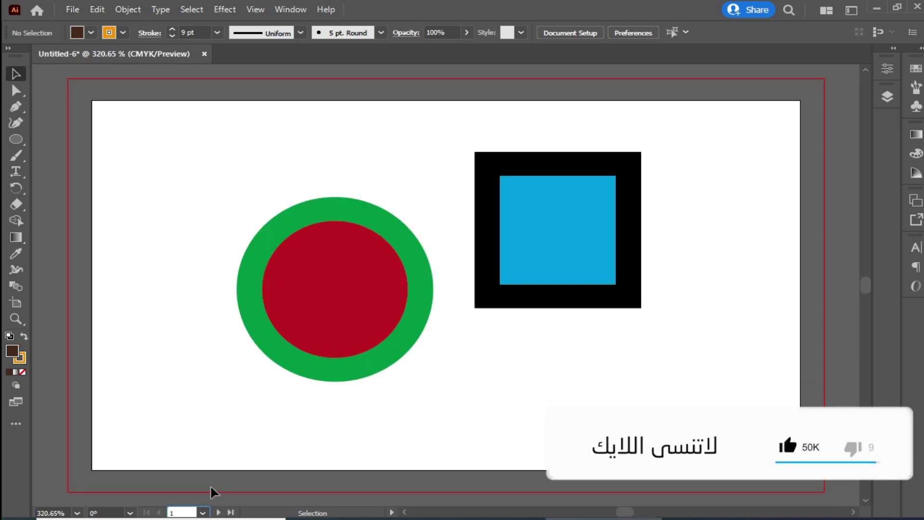
pyautogui.click(211, 499)
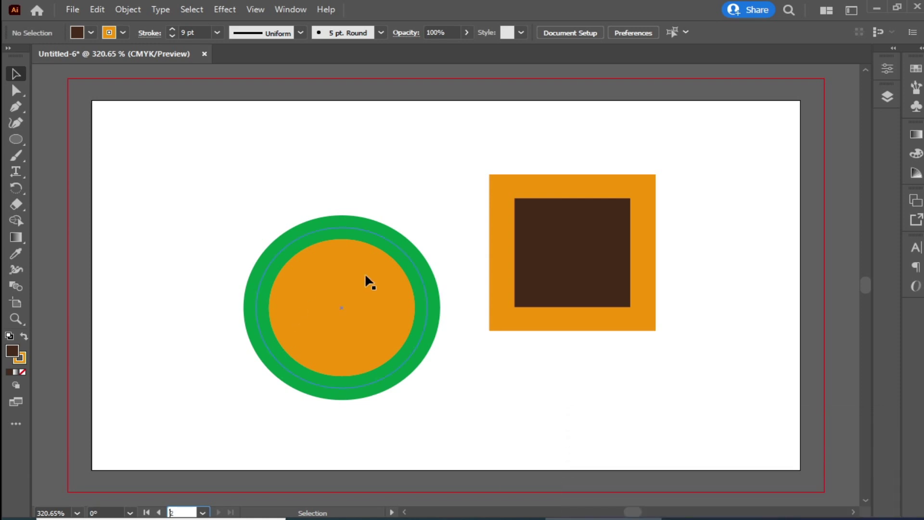
pyautogui.click(203, 512)
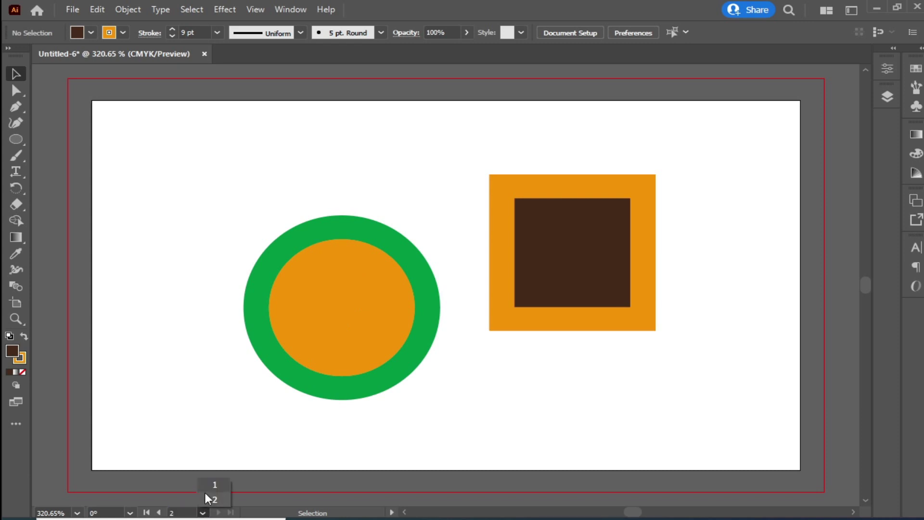
pyautogui.click(227, 435)
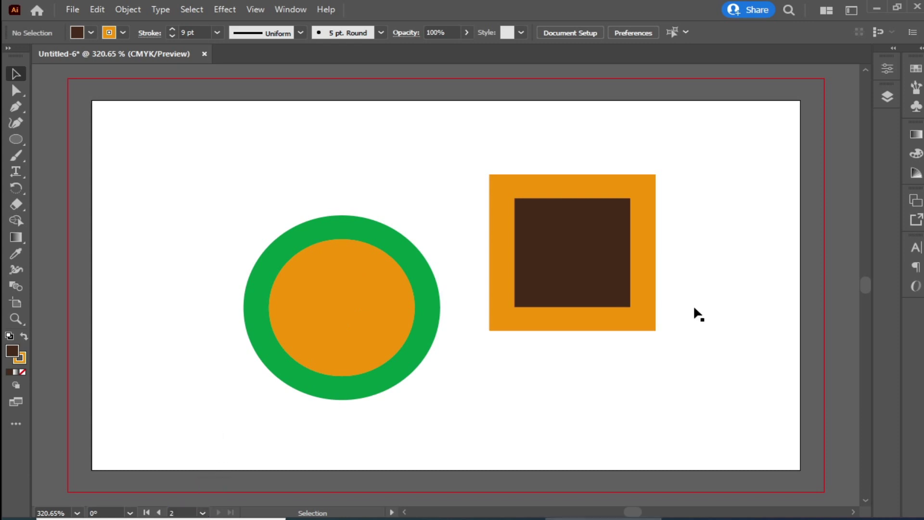
# Step: In the Artboards panel, select and view Artboard 1, then Artboard 2
pyautogui.click(919, 203)
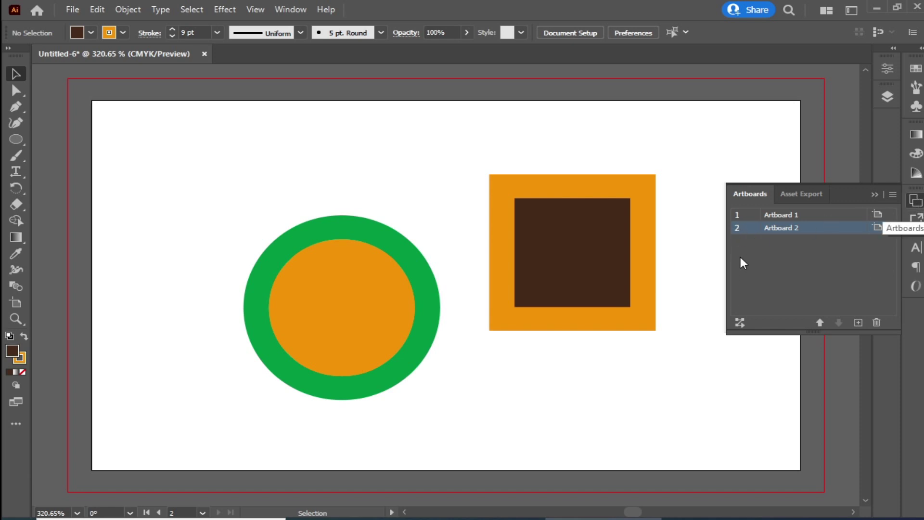
pyautogui.click(799, 215)
pyautogui.click(799, 229)
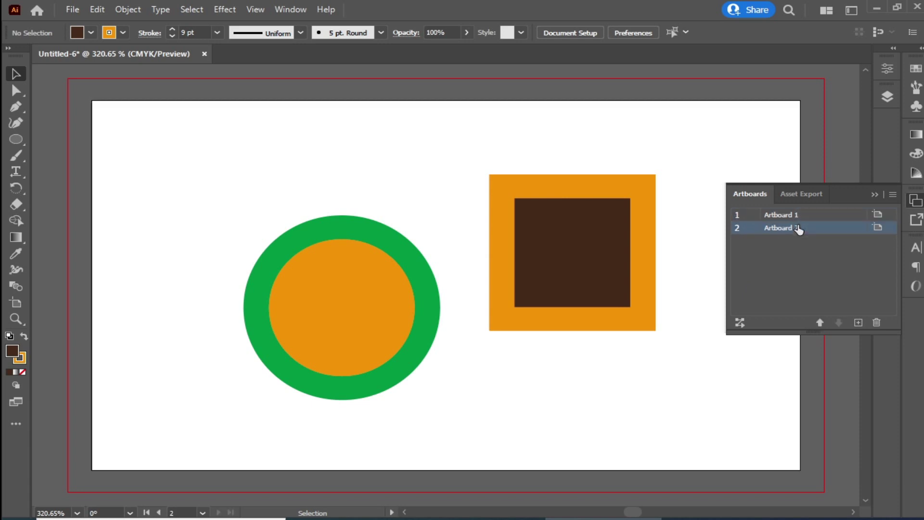
pyautogui.click(800, 215)
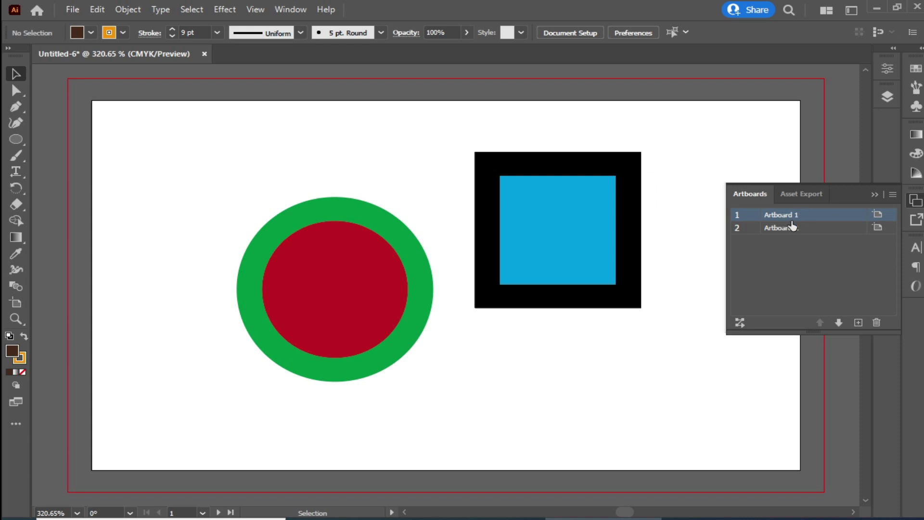
pyautogui.click(798, 230)
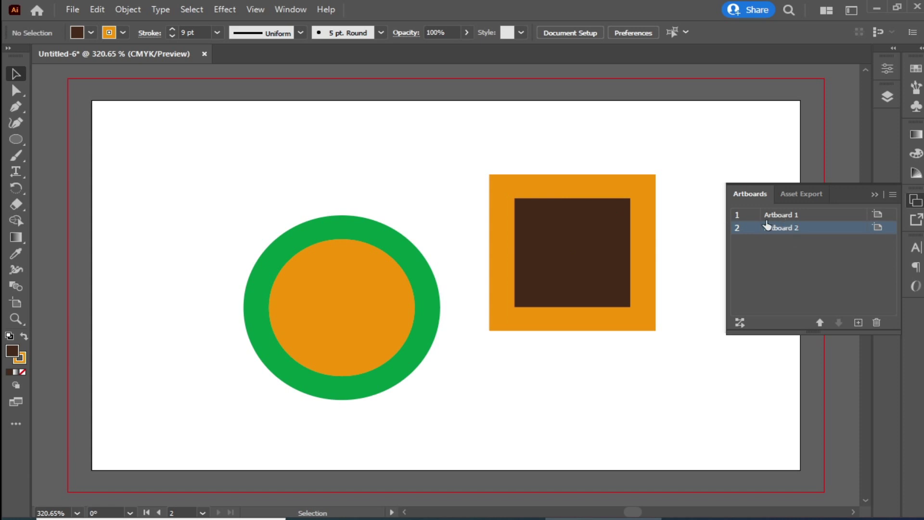
# Step: Fit all artboards, make Artboard 1 current and fit it, then finish on Artboard 2
pyautogui.hotkey('ctrl', 'alt', '0')
pyautogui.click(16, 303)
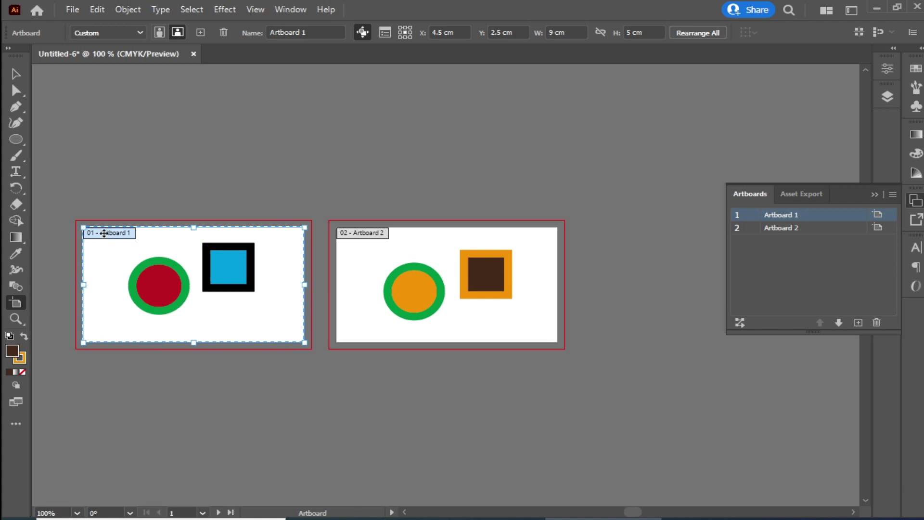
pyautogui.hotkey('ctrl', '0')
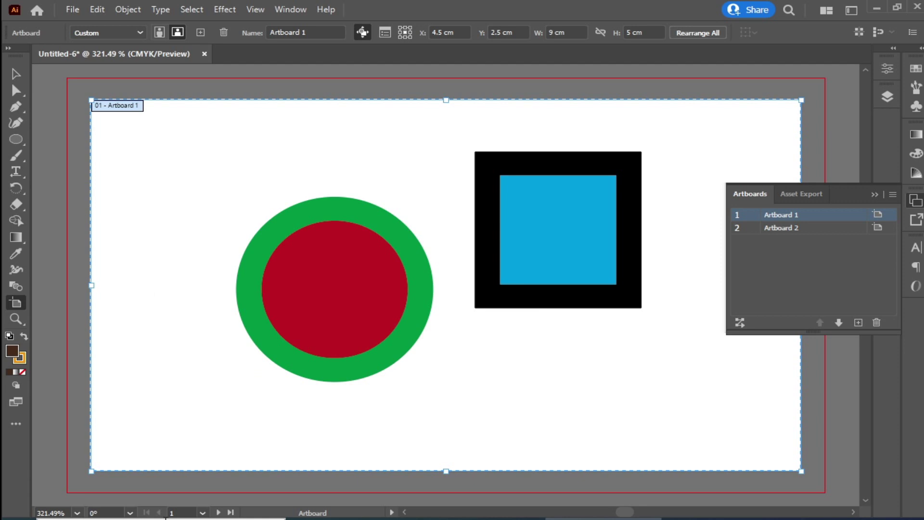
pyautogui.click(101, 113)
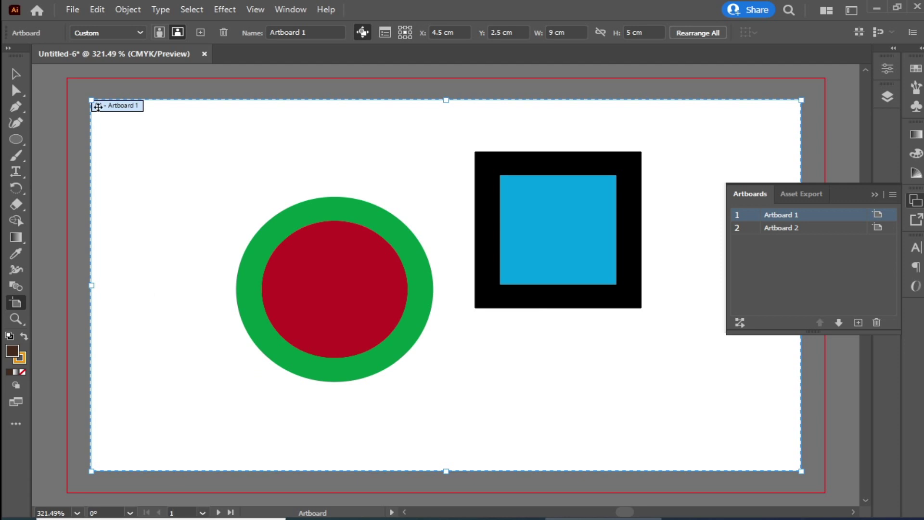
pyautogui.click(203, 513)
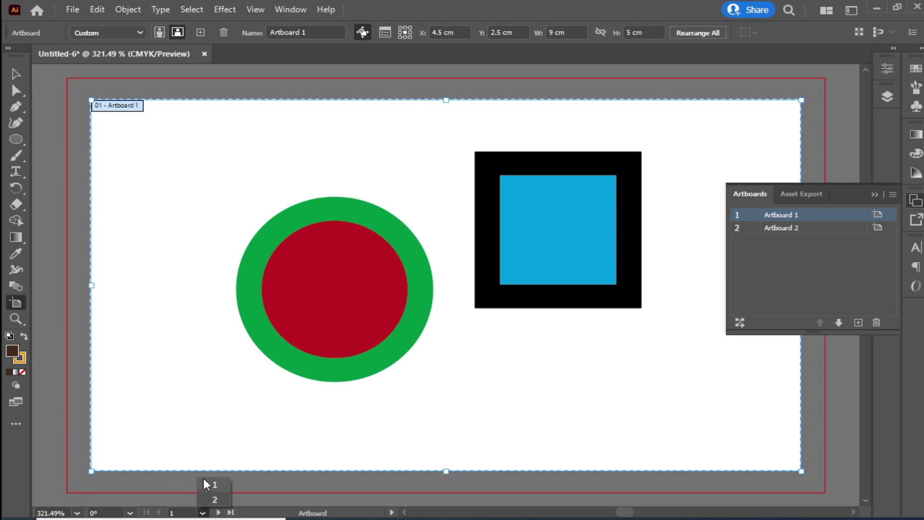
pyautogui.click(215, 499)
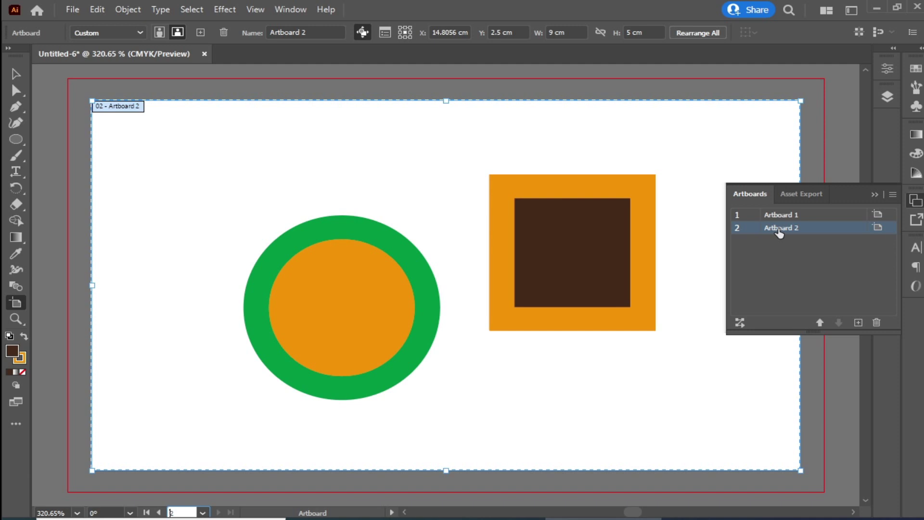
# Step: Rename Artboard 2 to الأول in the Artboards panel
pyautogui.doubleClick(779, 228)
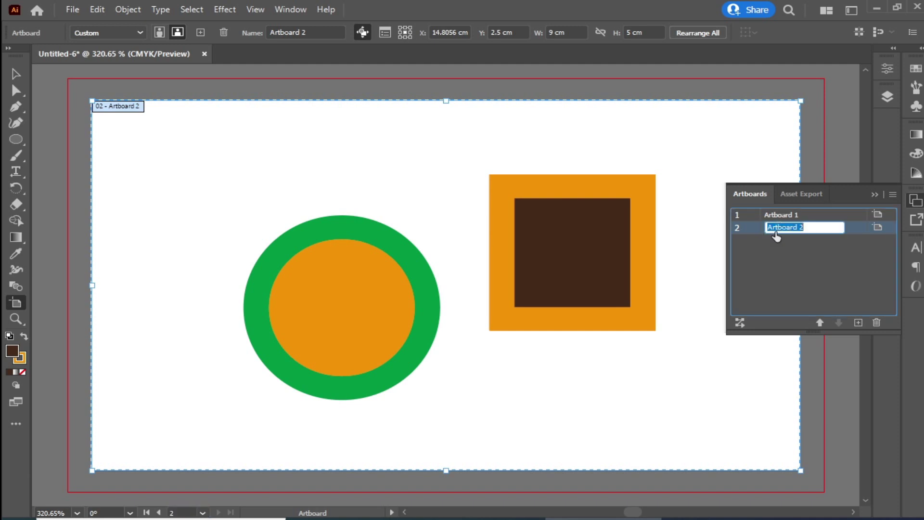
pyautogui.write('الأول')
pyautogui.click(780, 255)
pyautogui.click(784, 230)
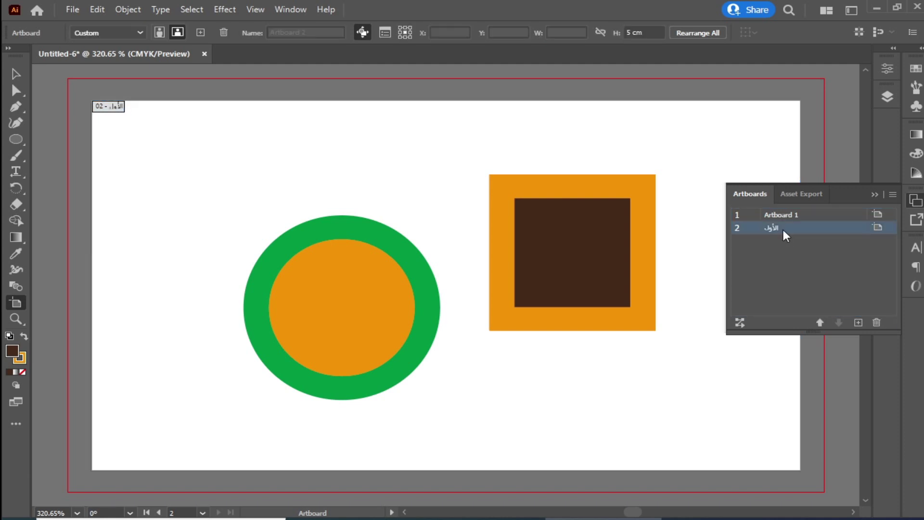
pyautogui.doubleClick(775, 227)
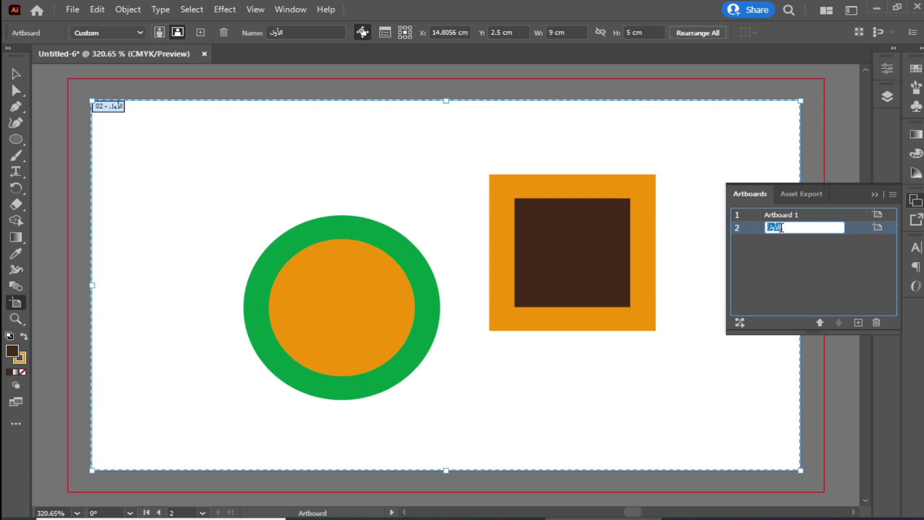
pyautogui.click(793, 273)
pyautogui.click(781, 230)
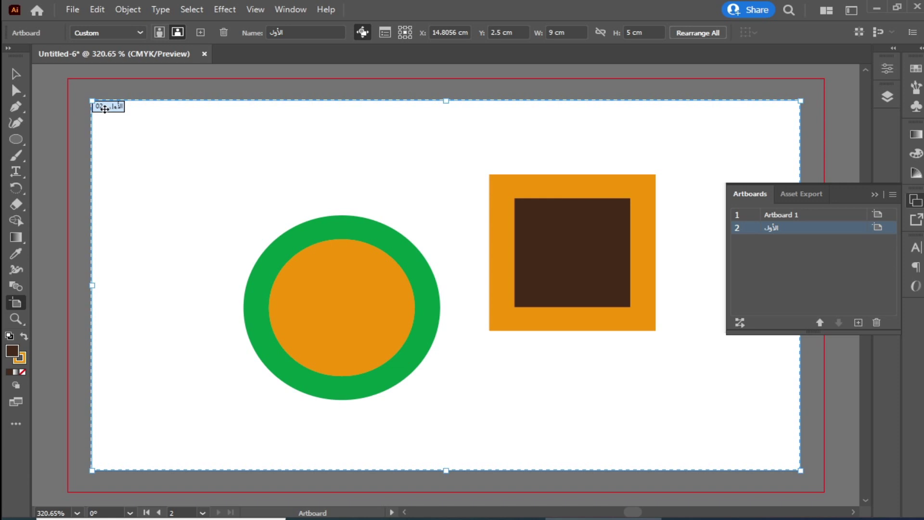
# Step: Rename Artboard 1 to الثاني
pyautogui.click(795, 220)
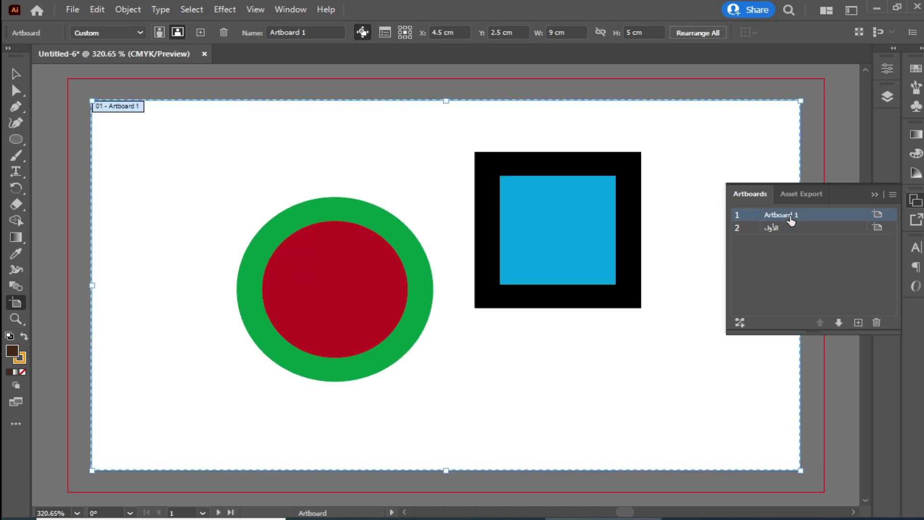
pyautogui.doubleClick(790, 215)
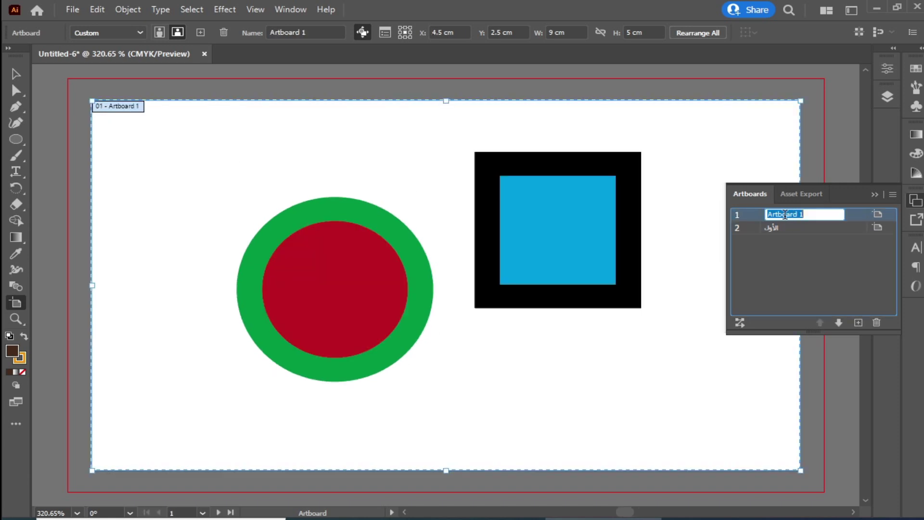
pyautogui.write('الثاني')
pyautogui.click(787, 263)
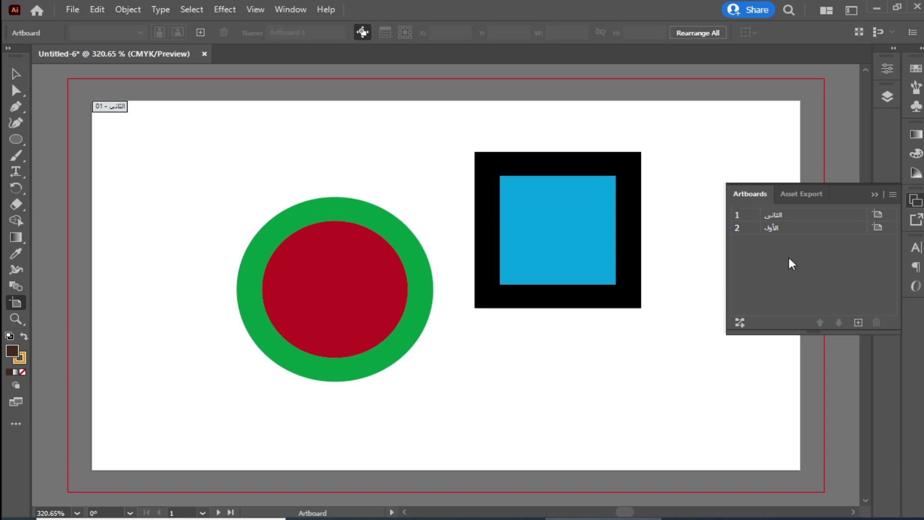
pyautogui.click(780, 220)
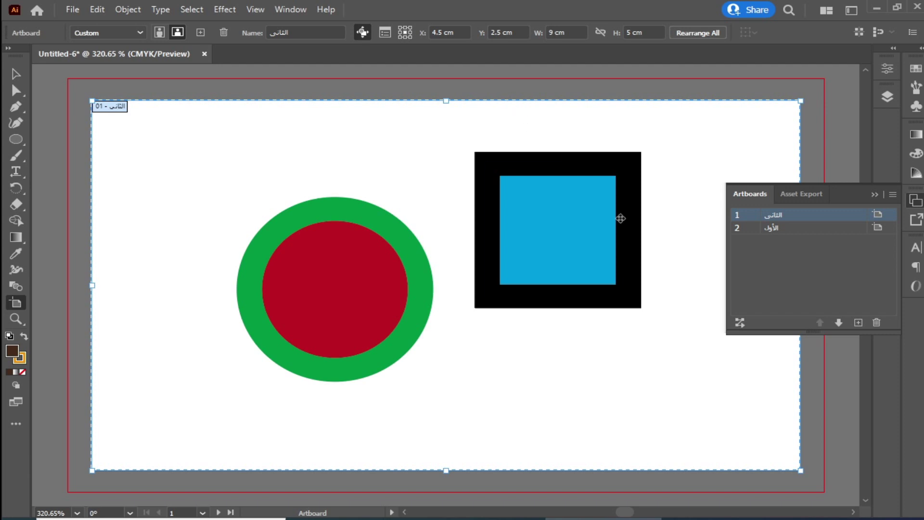
pyautogui.click(778, 231)
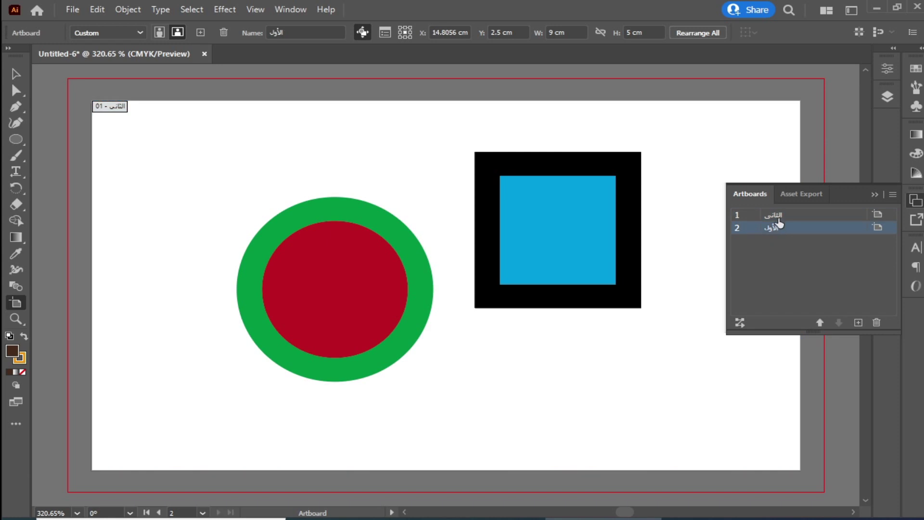
# Step: Check both renamed artboards from the artboard list, then zoom to show both
pyautogui.click(203, 513)
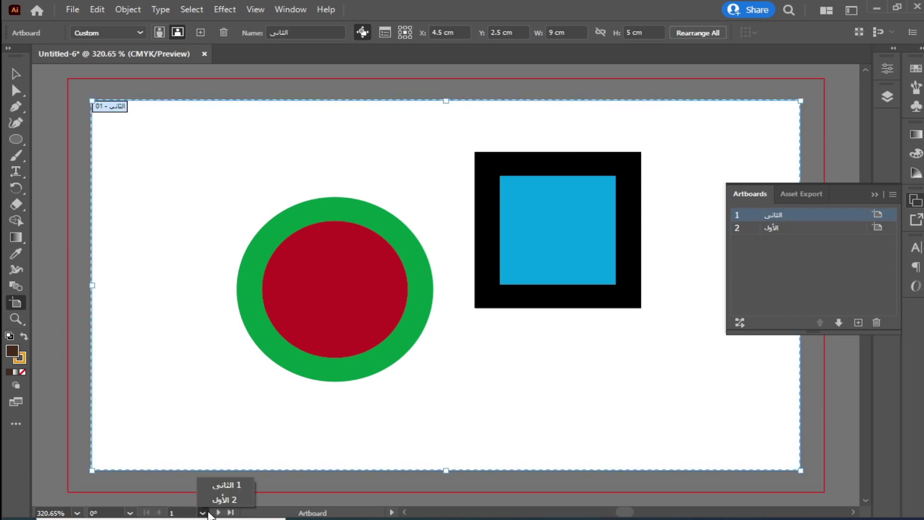
pyautogui.click(227, 486)
pyautogui.click(202, 513)
pyautogui.click(226, 499)
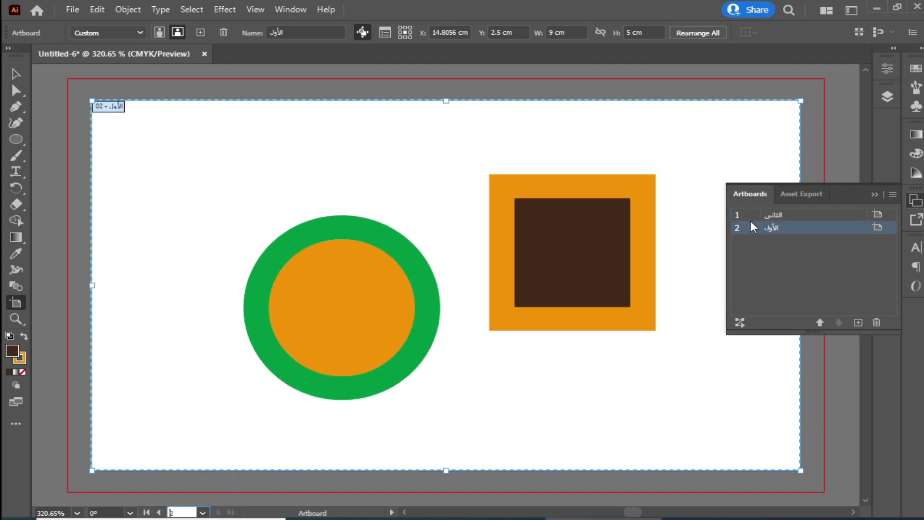
pyautogui.hotkey('ctrl', '1')
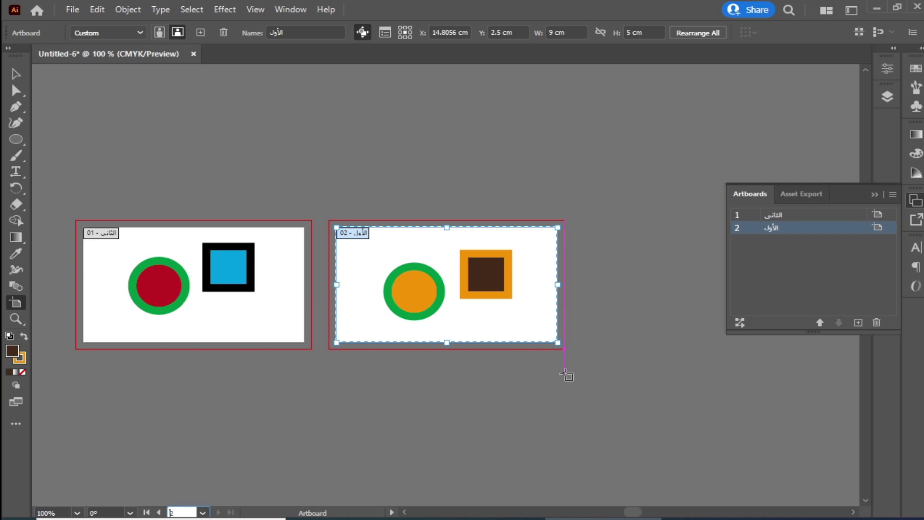
# Step: Draw a third artboard below Artboard 2, make it about 5 cm tall and align it underneath
pyautogui.moveTo(566, 373); pyautogui.dragTo(336, 472)
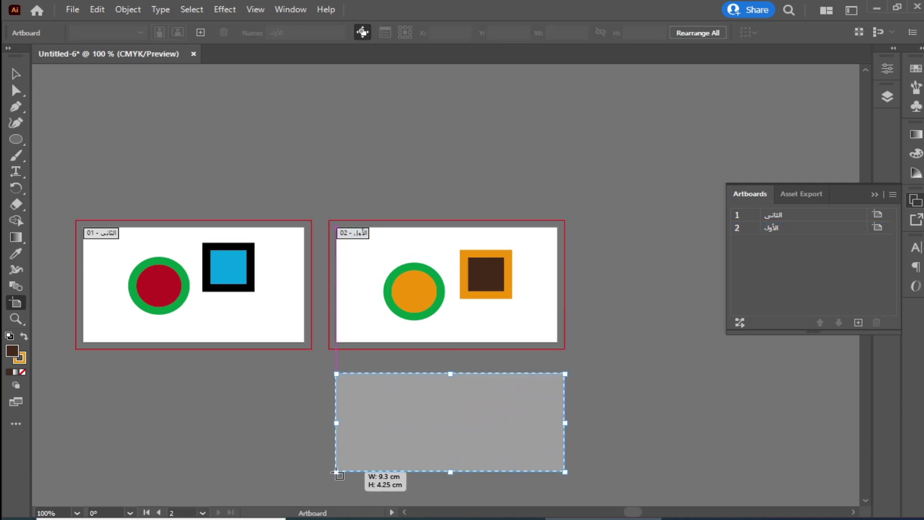
pyautogui.moveTo(450, 374); pyautogui.dragTo(455, 359)
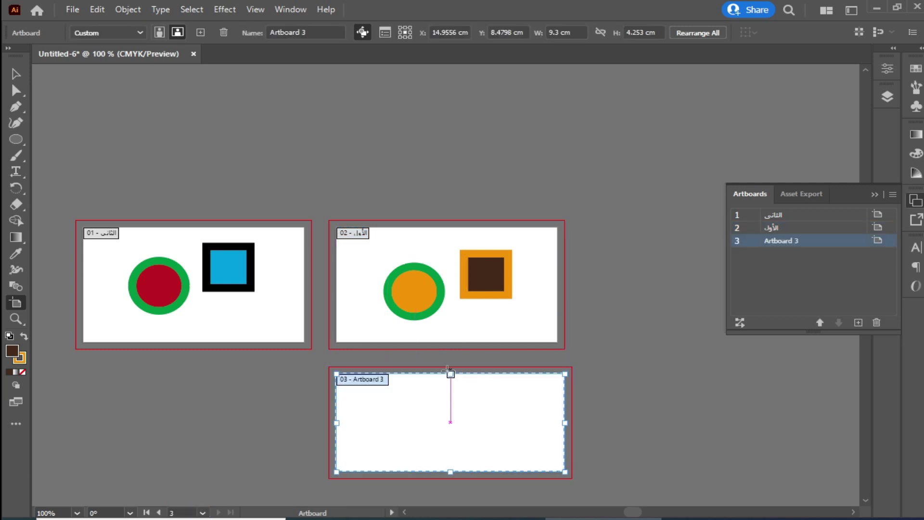
pyautogui.moveTo(458, 403); pyautogui.dragTo(450, 406)
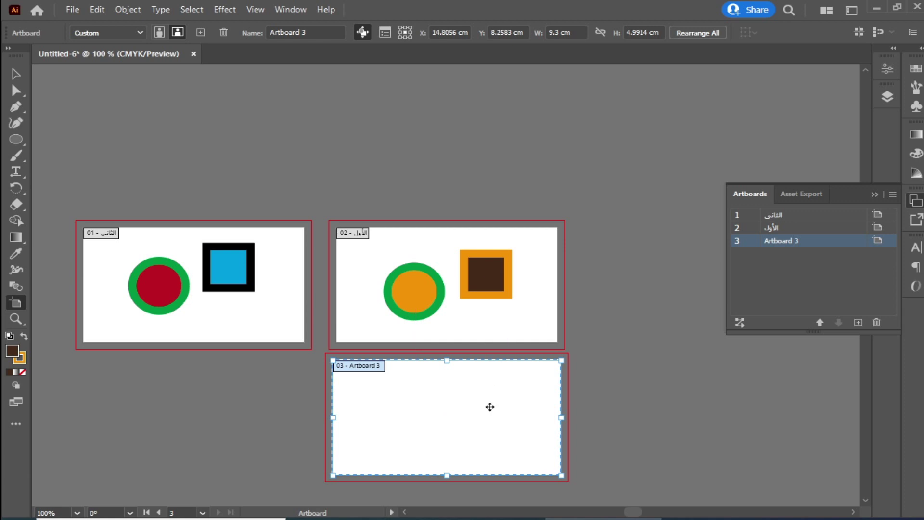
pyautogui.moveTo(452, 404); pyautogui.dragTo(456, 404)
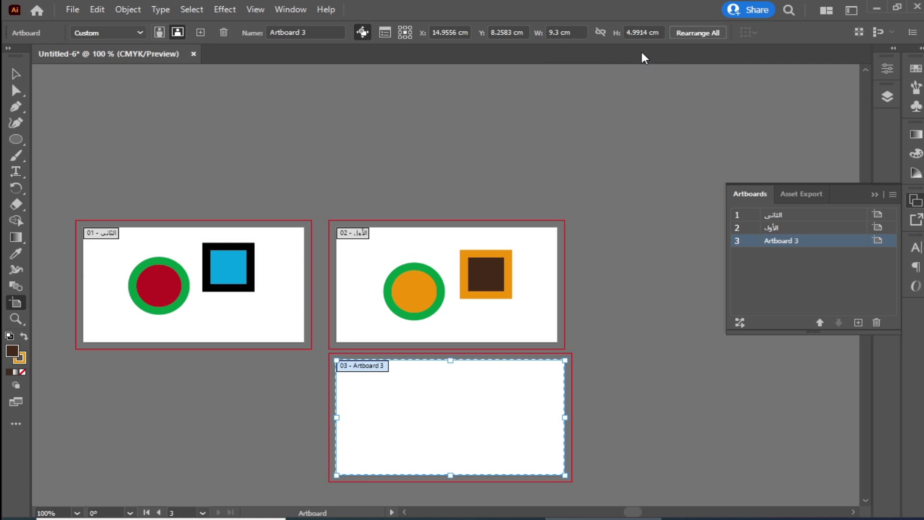
# Step: Set Artboard 3's height to 5 cm and shift it slightly left
pyautogui.click(560, 33)
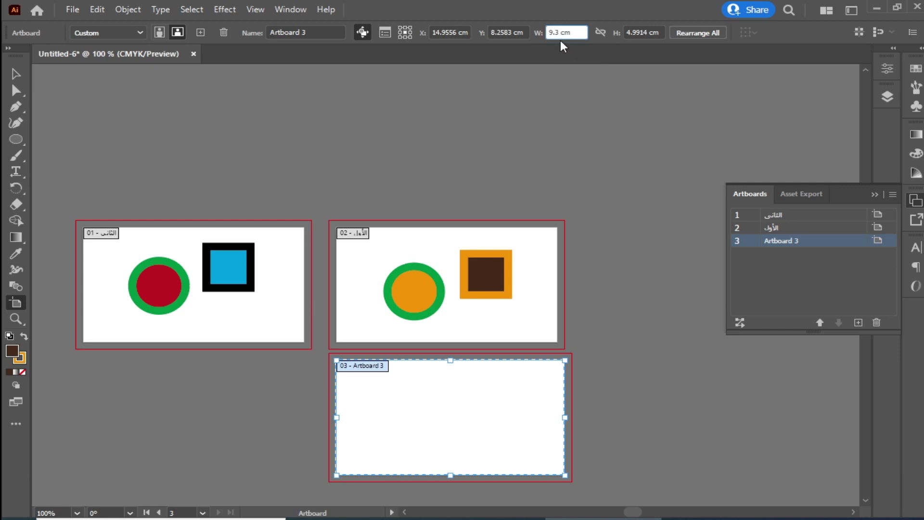
pyautogui.write('9')
pyautogui.click(644, 32)
pyautogui.write('5cm')
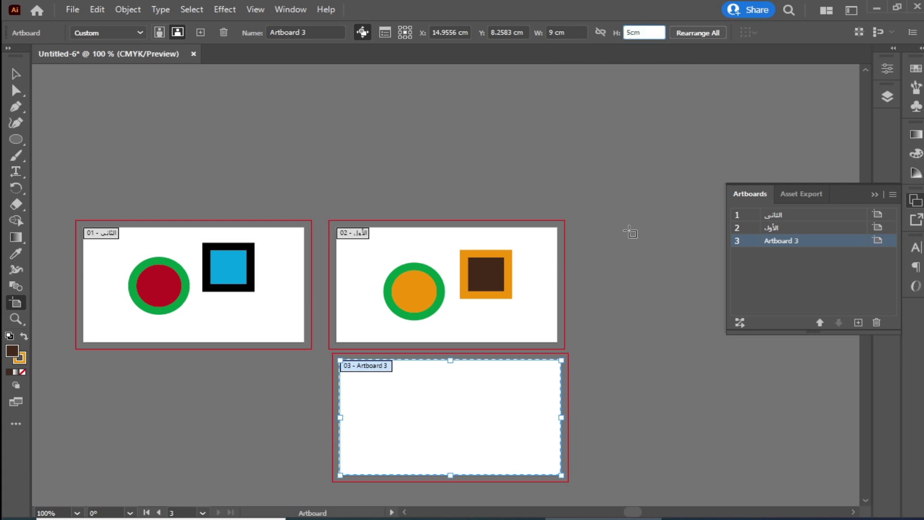
pyautogui.moveTo(502, 393); pyautogui.dragTo(467, 405)
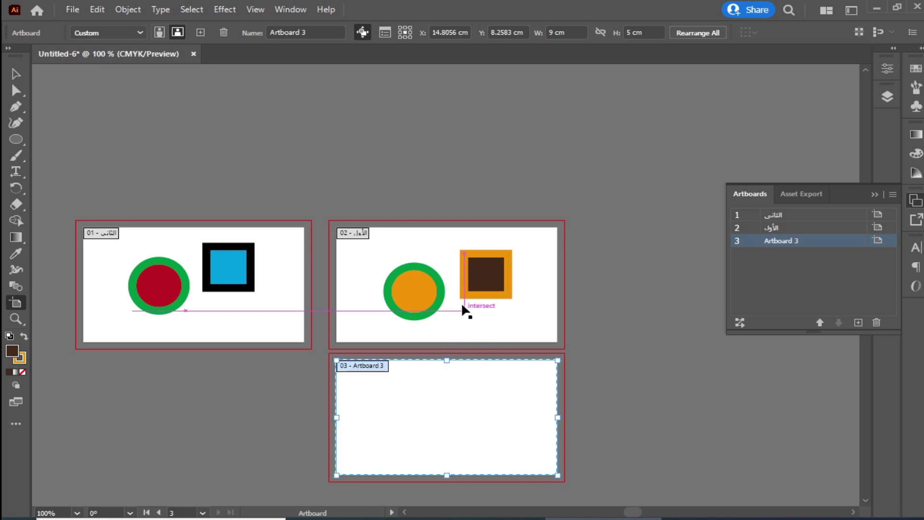
# Step: Widen Artboard 3 to 15 cm and slide it left under the first artboard
pyautogui.click(541, 282)
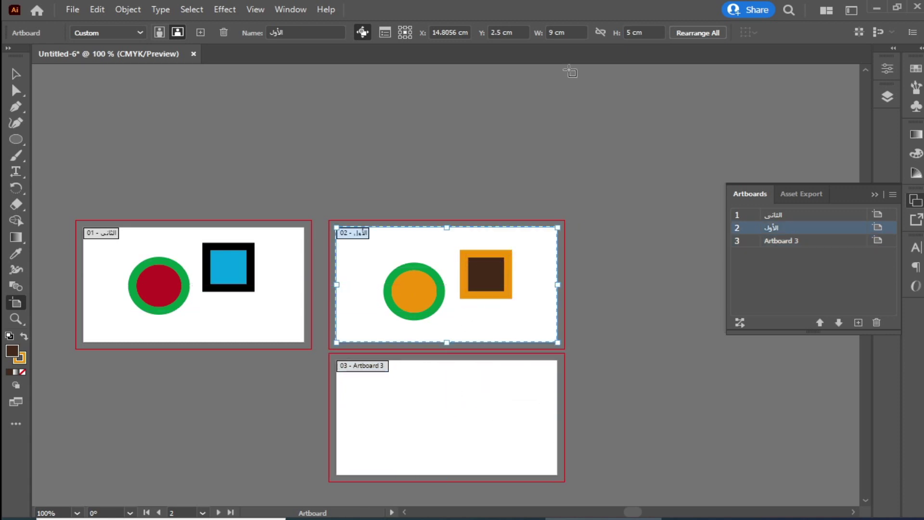
pyautogui.click(298, 264)
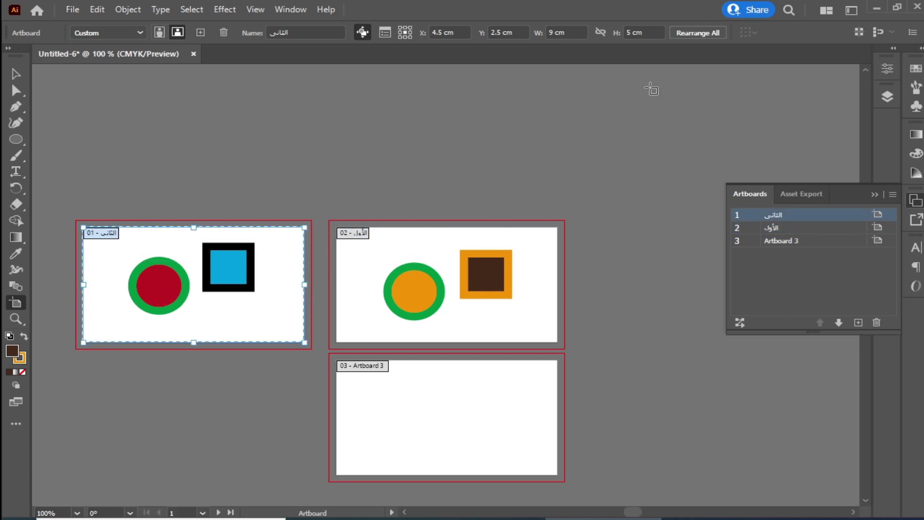
pyautogui.click(497, 402)
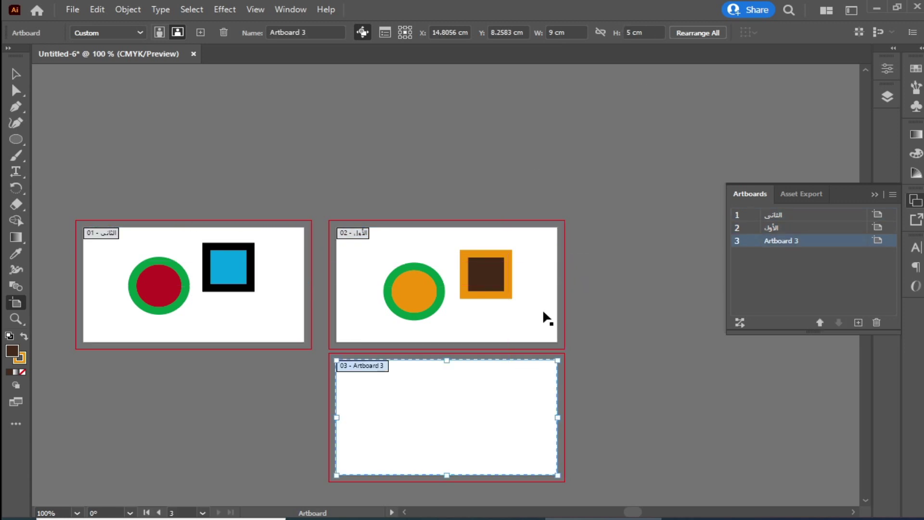
pyautogui.click(544, 34)
pyautogui.write('15')
pyautogui.press('Return')
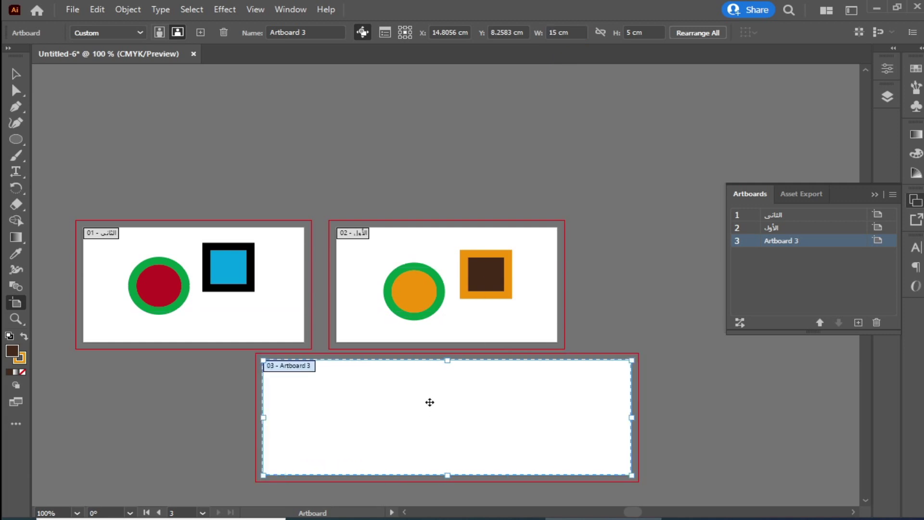
pyautogui.moveTo(430, 402); pyautogui.dragTo(287, 403)
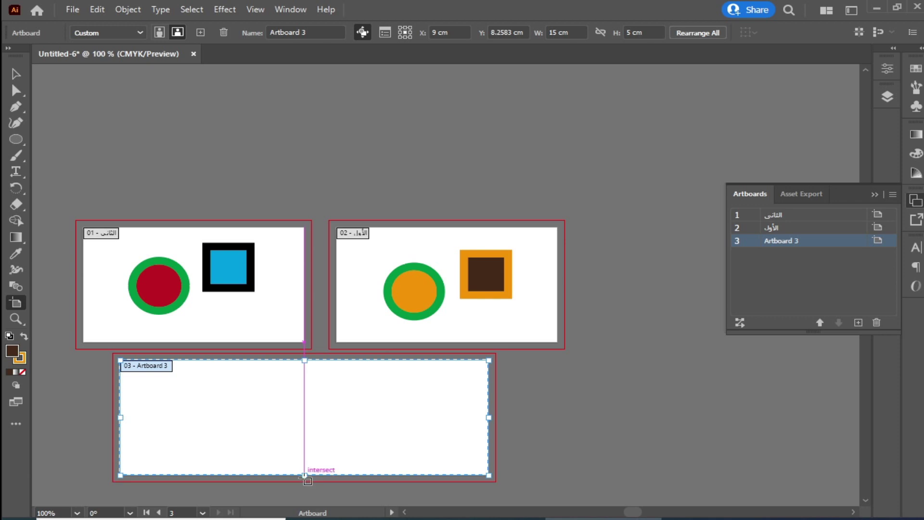
# Step: Name Artboard 3 ستيكر and zoom back out to show all artboards
pyautogui.doubleClick(793, 244)
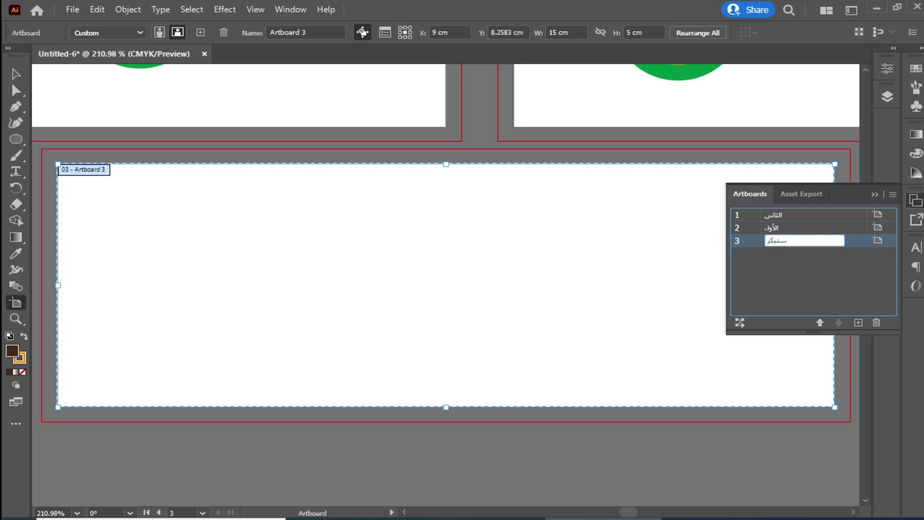
pyautogui.press('Return')
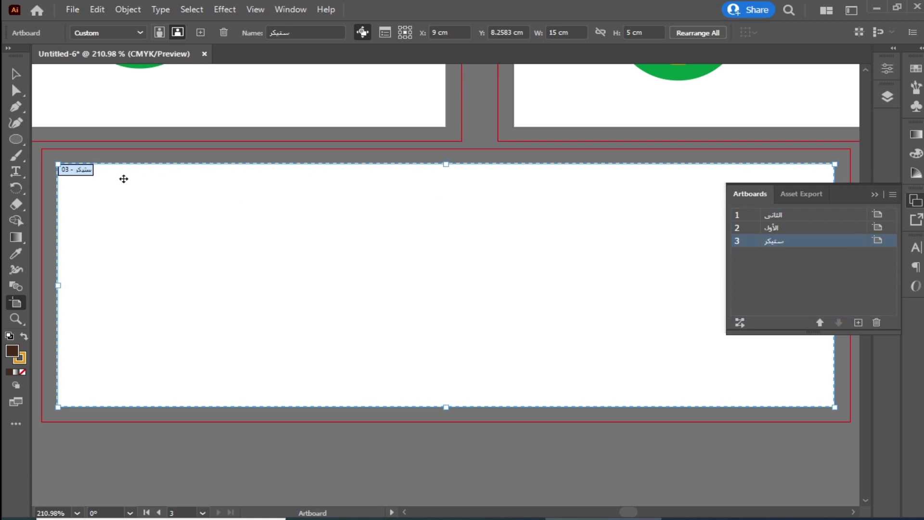
pyautogui.hotkey('ctrl', '1')
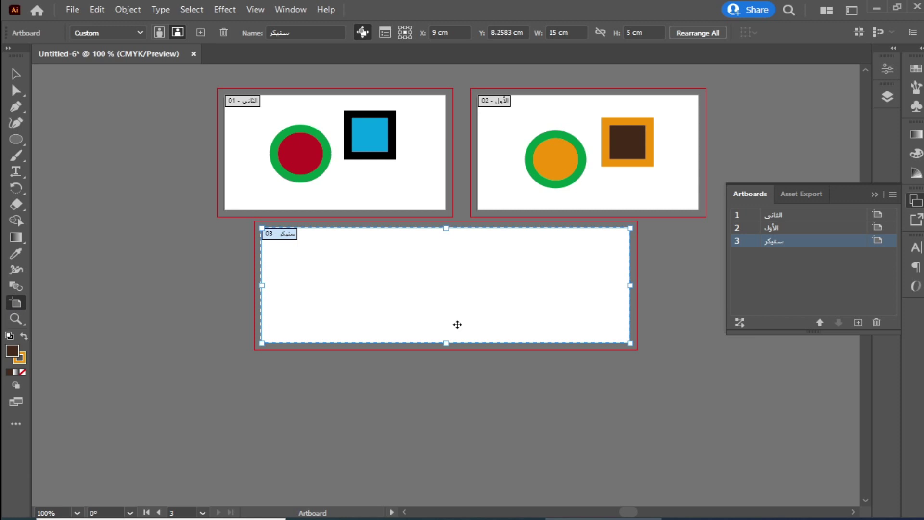
# Step: Duplicate the ستيكر artboard and place the copy just below it
pyautogui.moveTo(500, 276); pyautogui.dragTo(501, 413)
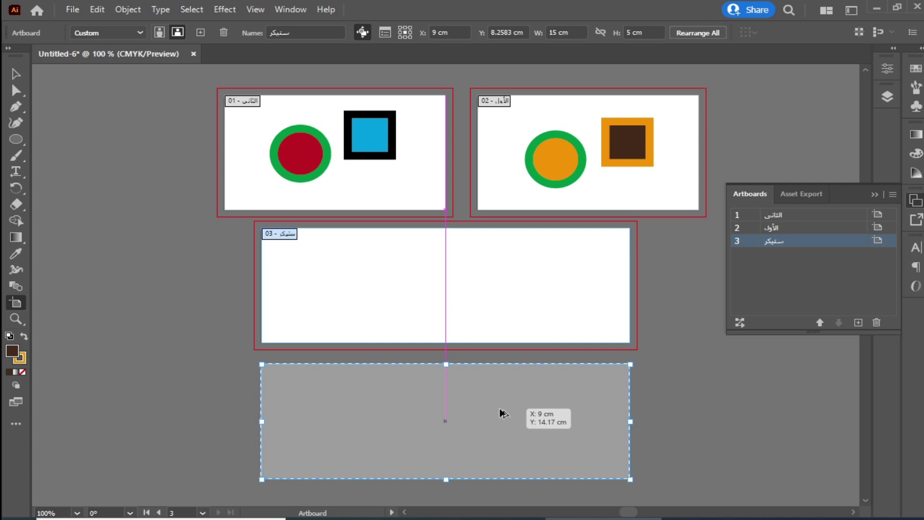
pyautogui.moveTo(501, 413)
pyautogui.mouseDown()
pyautogui.moveTo(503, 435)
pyautogui.moveTo(501, 405)
pyautogui.mouseUp()
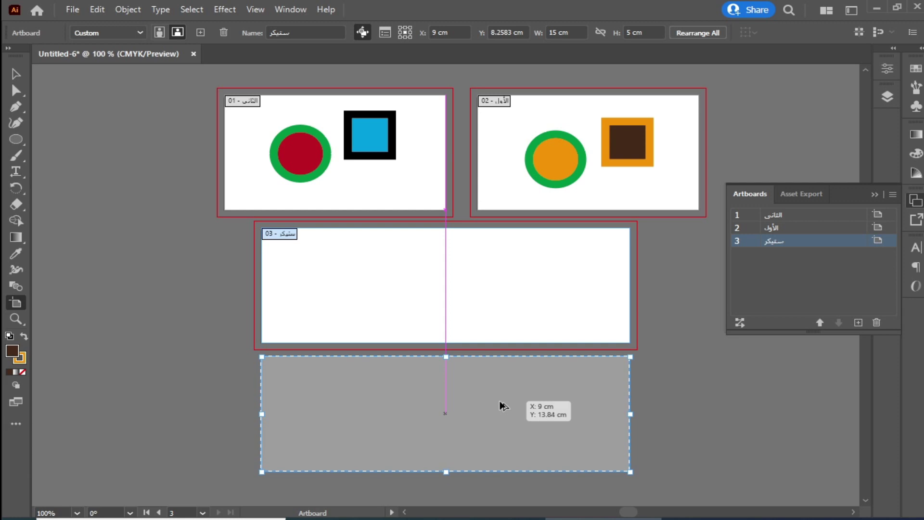
pyautogui.moveTo(501, 406); pyautogui.dragTo(501, 406)
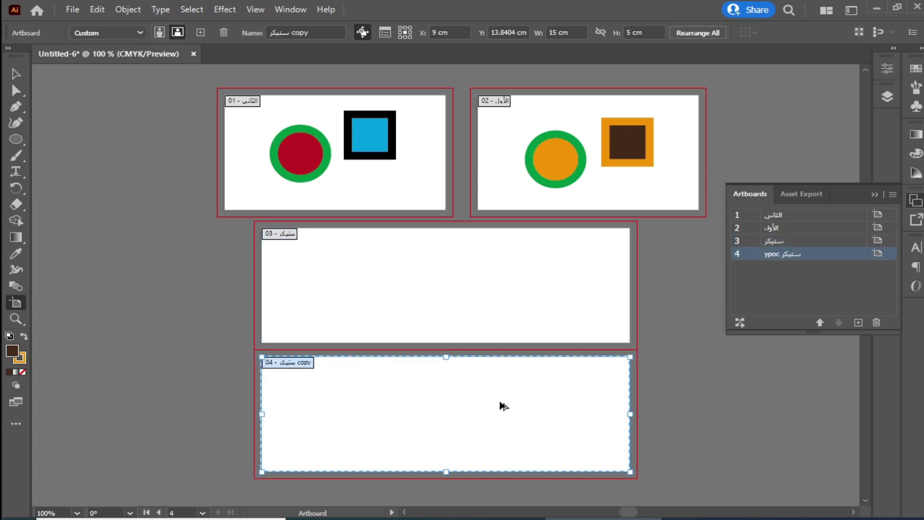
# Step: Shrink the copied artboard to about 8.3 × 3.4 cm from its right and bottom edges
pyautogui.click(475, 301)
pyautogui.click(476, 424)
pyautogui.click(545, 423)
pyautogui.moveTo(630, 415); pyautogui.dragTo(466, 420)
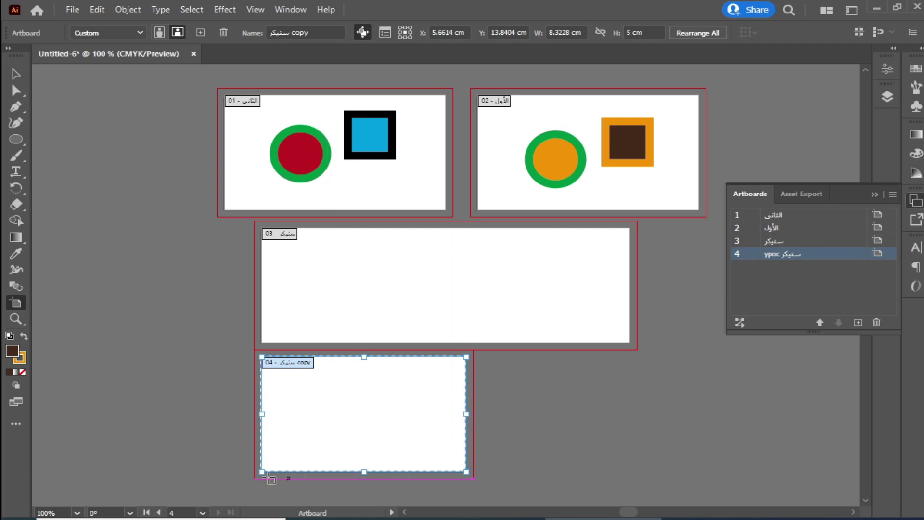
pyautogui.moveTo(271, 480); pyautogui.dragTo(271, 442)
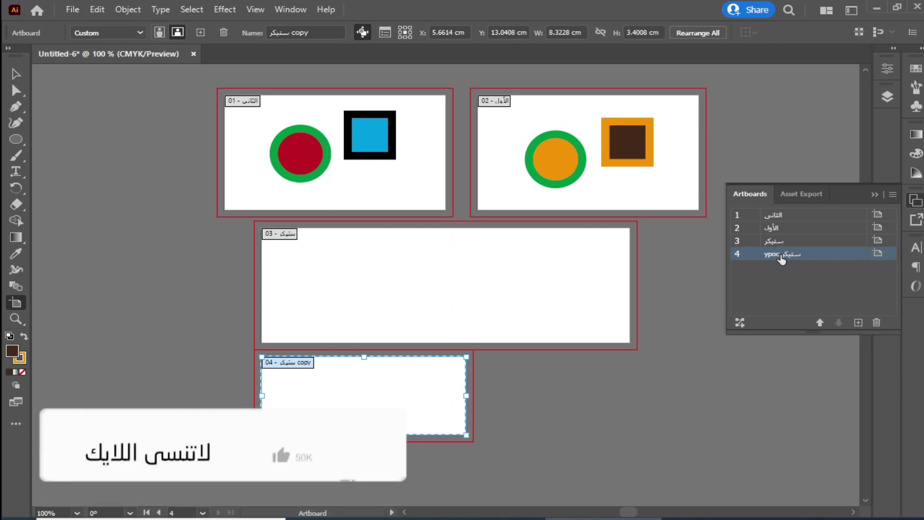
# Step: Replace the 'ستيكر copy' artboard name with ستيكر 2
pyautogui.doubleClick(782, 259)
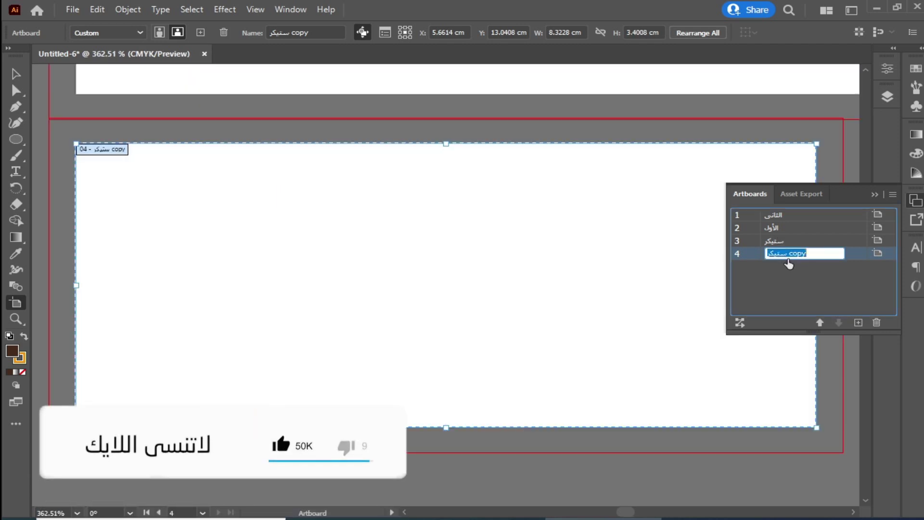
pyautogui.press('BackSpace')
pyautogui.press('Return')
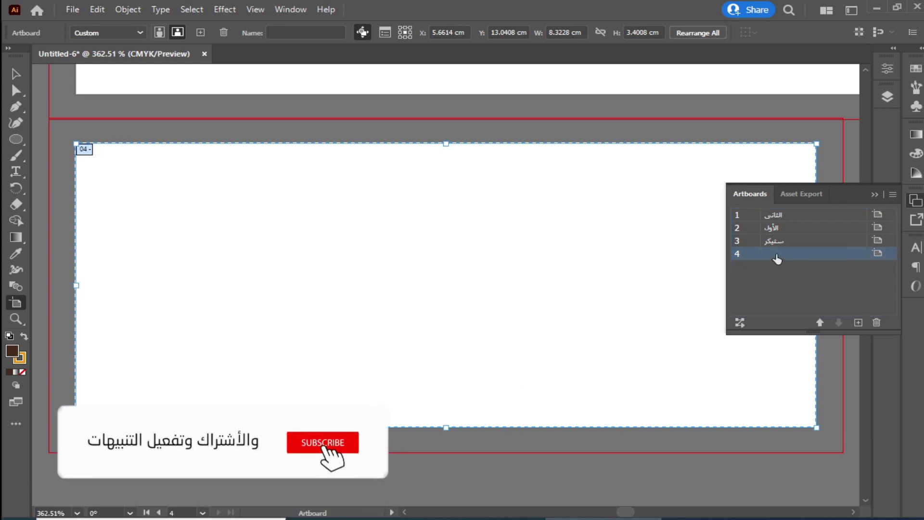
pyautogui.doubleClick(777, 259)
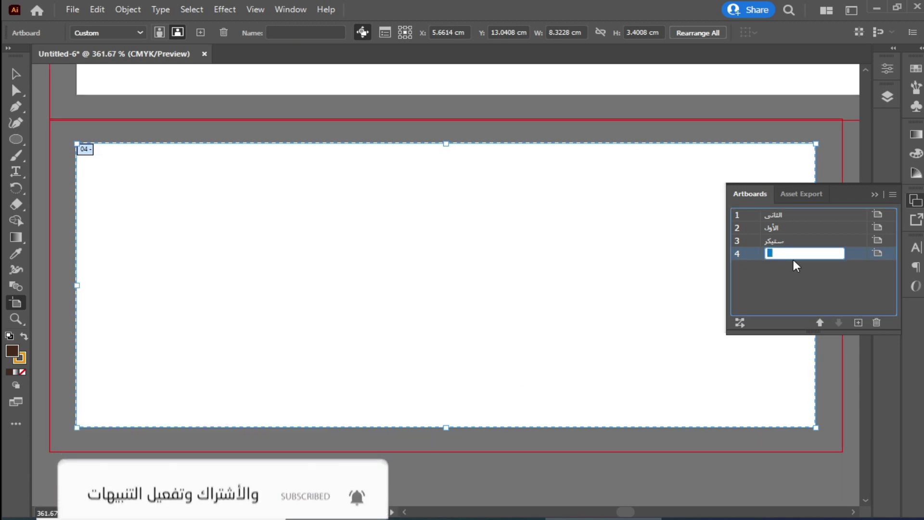
pyautogui.write('ستيكر 2')
pyautogui.press('Return')
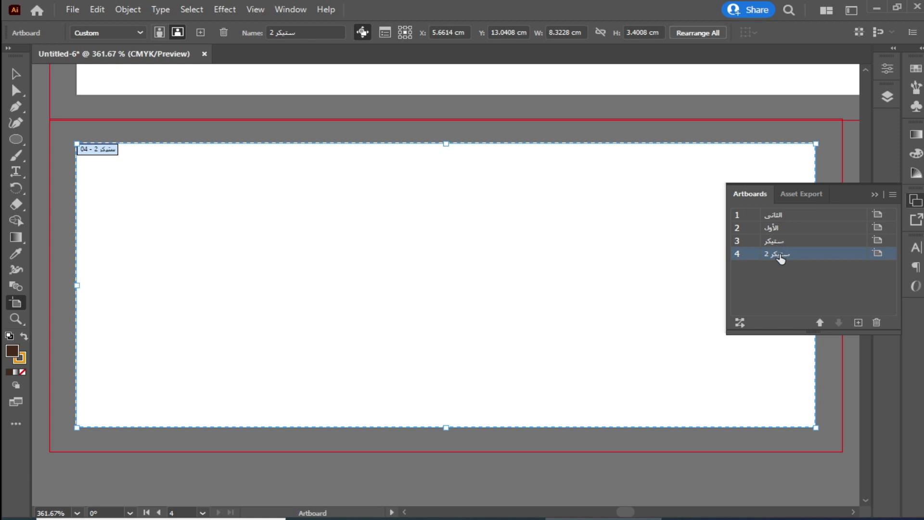
# Step: Reorder the Artboards panel so ستيكر 2 is second, then zoom to 100%
pyautogui.click(820, 323)
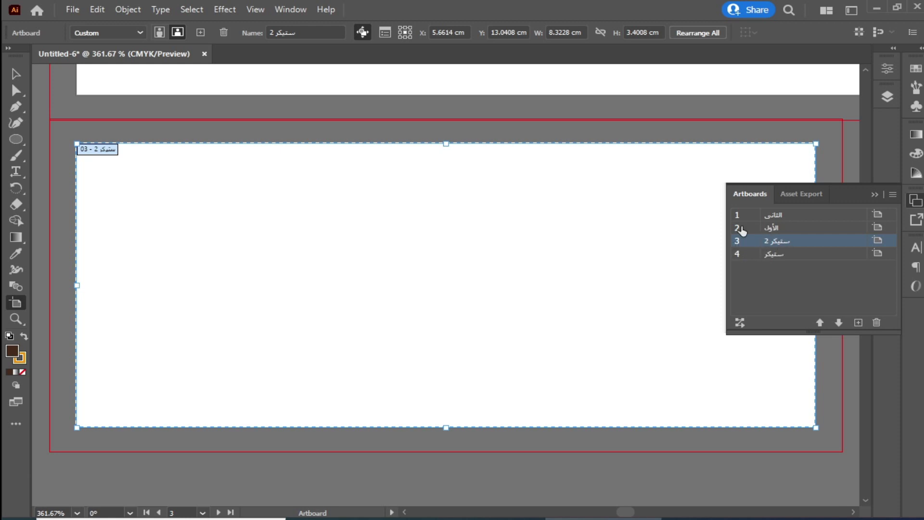
pyautogui.click(820, 322)
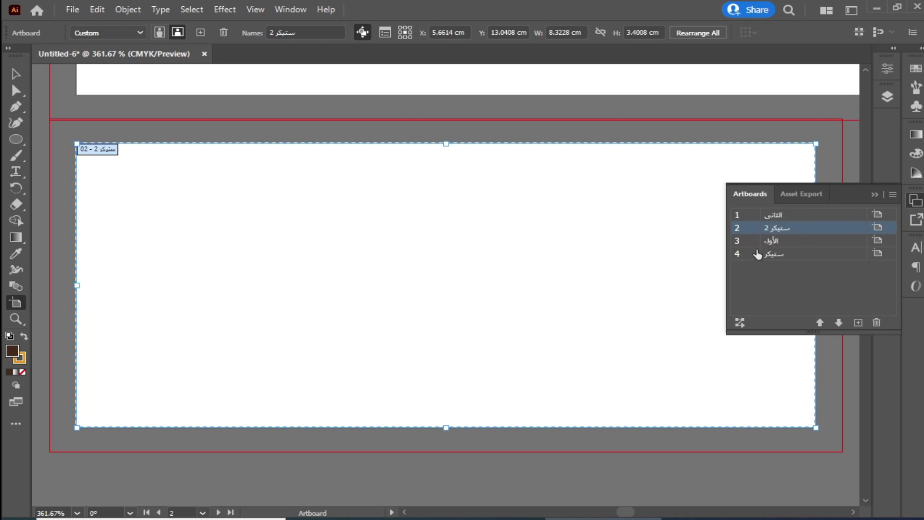
pyautogui.click(837, 321)
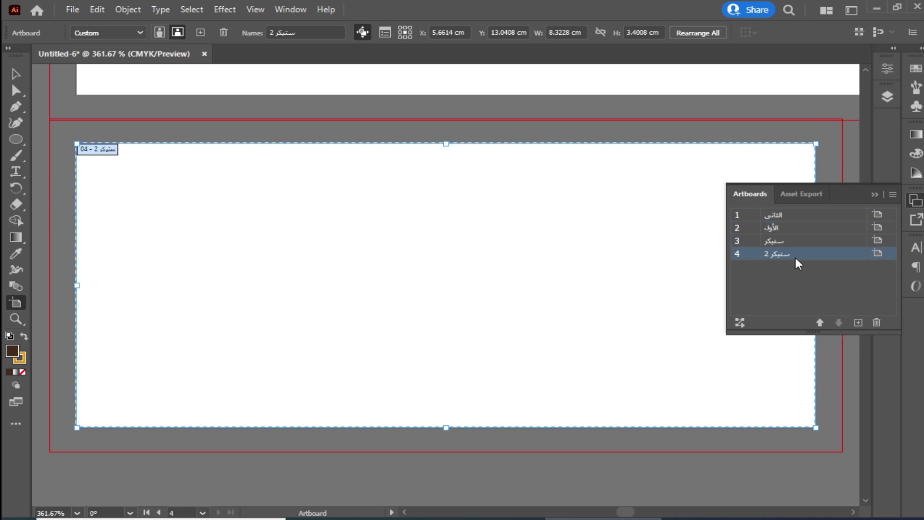
pyautogui.moveTo(795, 257)
pyautogui.mouseDown()
pyautogui.moveTo(798, 209)
pyautogui.moveTo(796, 221)
pyautogui.mouseUp()
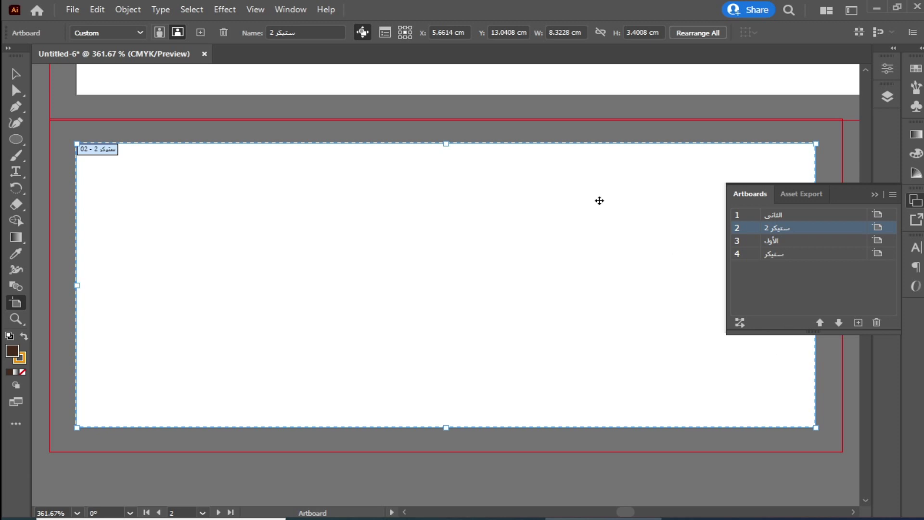
pyautogui.press('ctrl')
pyautogui.hotkey('ctrl', '1')
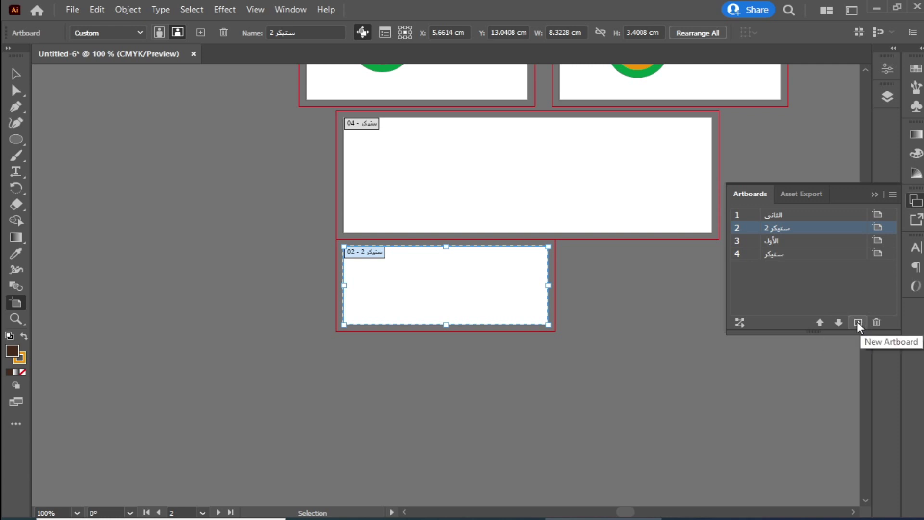
# Step: Add two new artboards, Artboard 5 and Artboard 6, and select Artboard 6 in a zoomed-out view
pyautogui.click(470, 188)
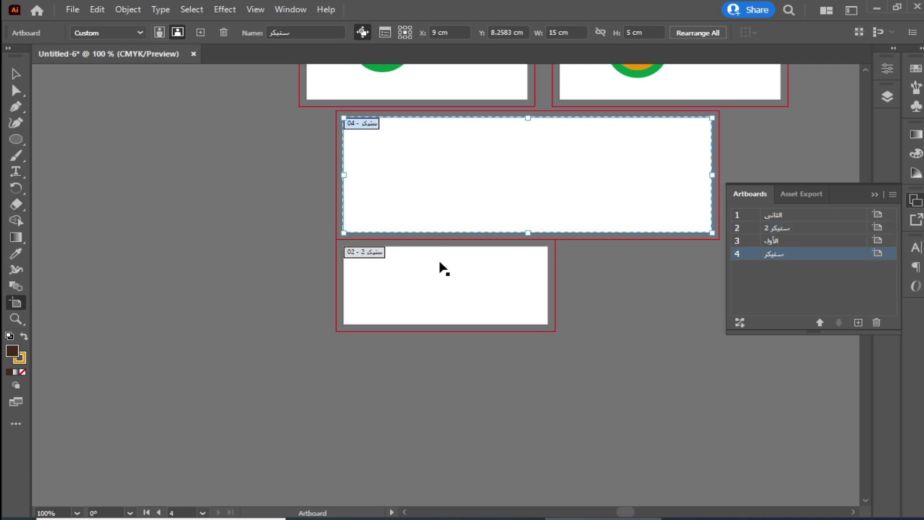
pyautogui.click(442, 289)
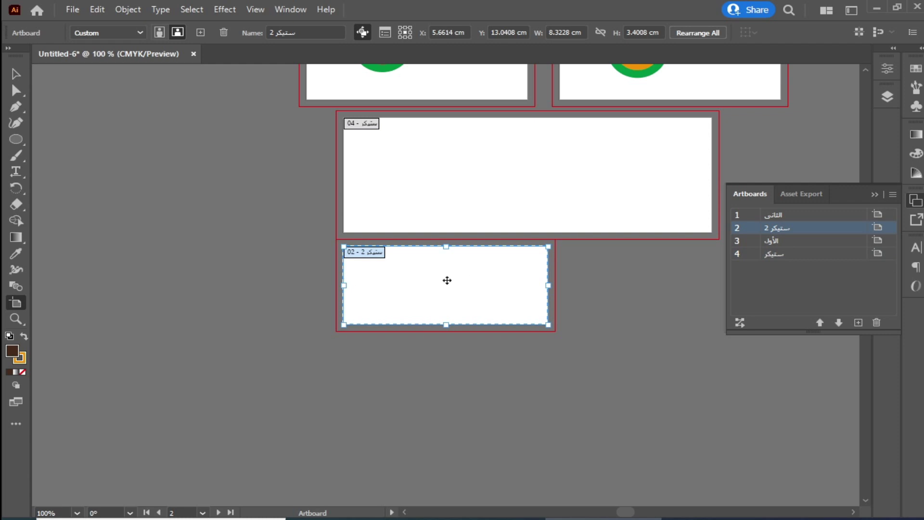
pyautogui.click(859, 322)
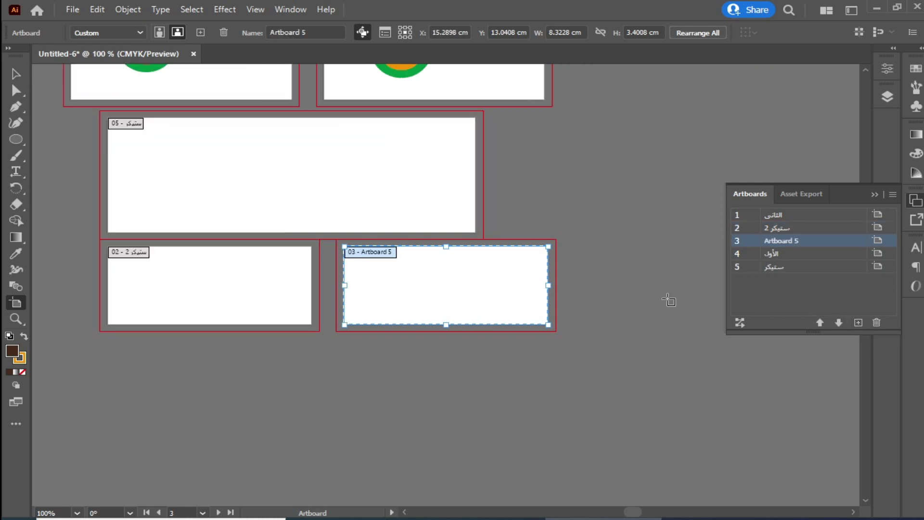
pyautogui.click(396, 185)
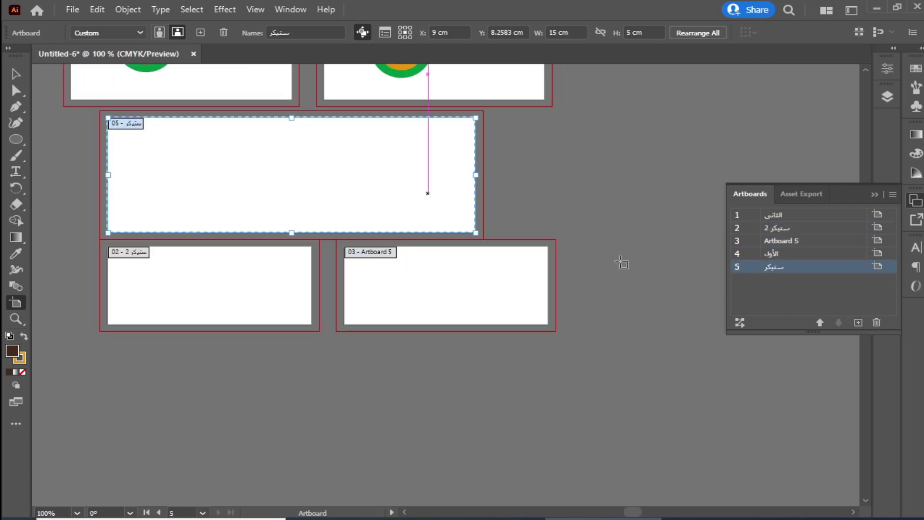
pyautogui.click(858, 322)
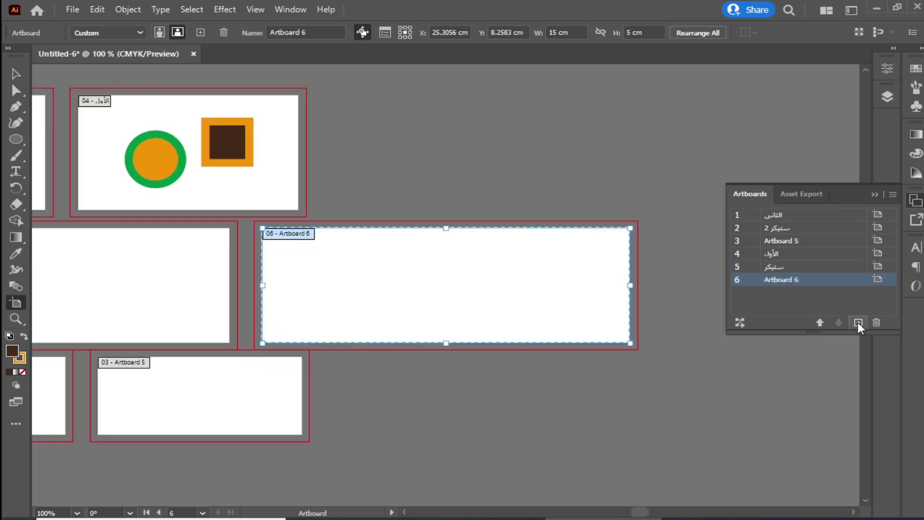
pyautogui.click(169, 313)
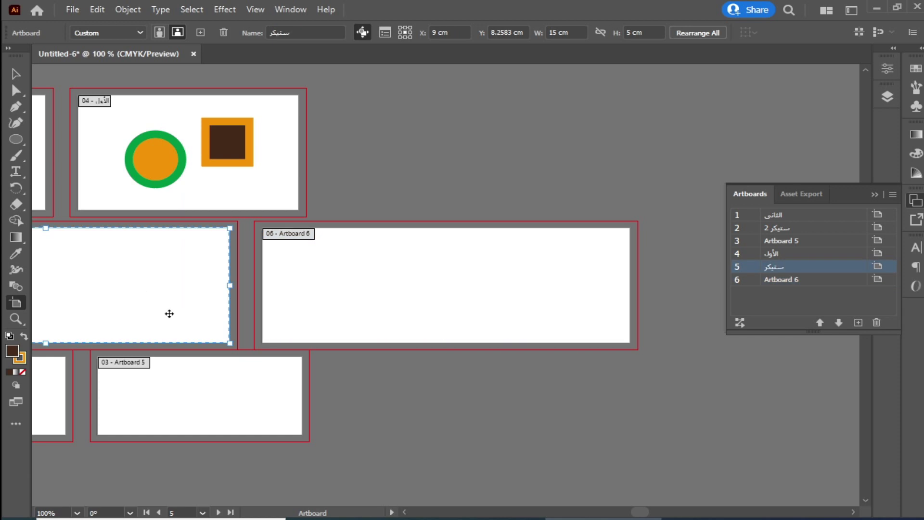
pyautogui.click(390, 287)
pyautogui.hotkey('ctrl', '-')
pyautogui.hotkey('ctrl', '-')
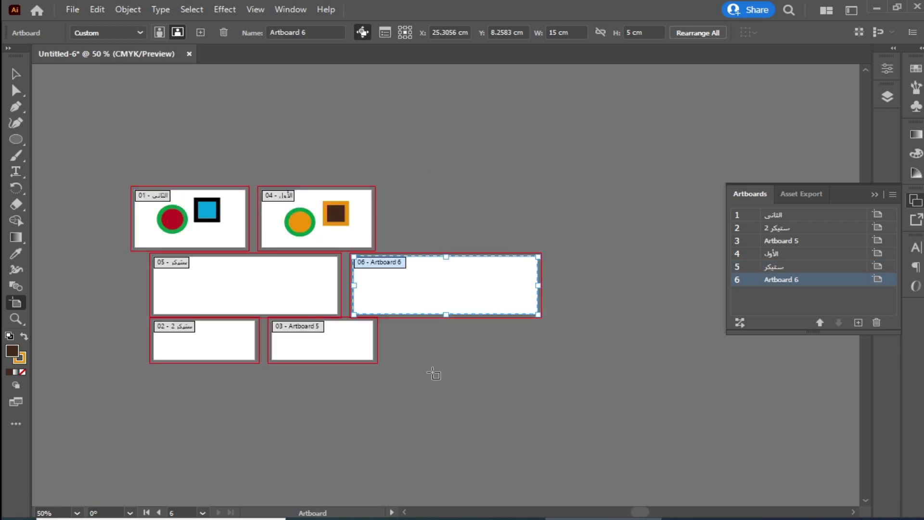
pyautogui.moveTo(581, 146); pyautogui.dragTo(74, 425)
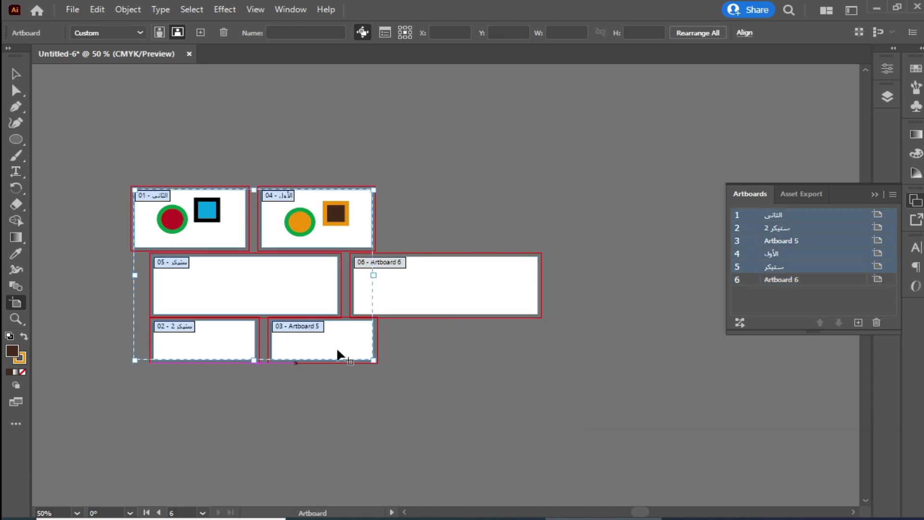
pyautogui.keyDown('shift'); pyautogui.click(477, 284); pyautogui.keyUp('shift')
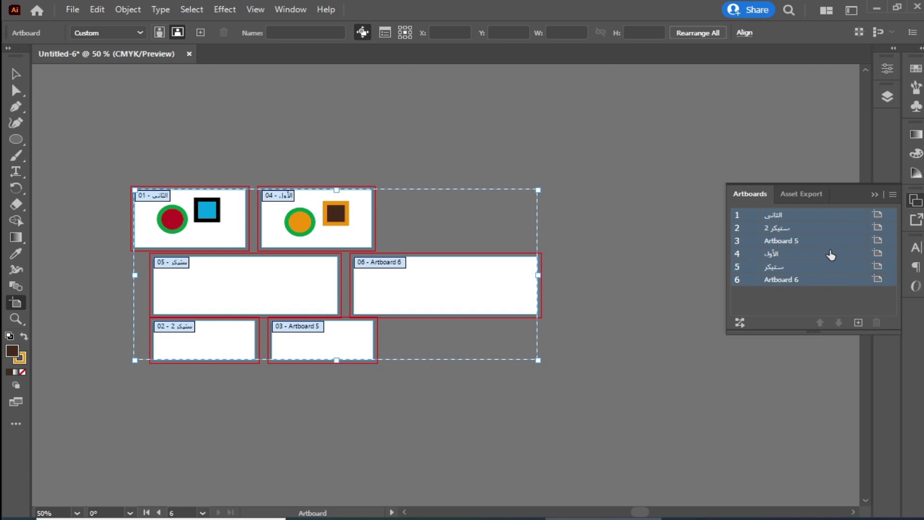
pyautogui.click(699, 33)
pyautogui.moveTo(793, 259)
pyautogui.mouseDown()
pyautogui.moveTo(694, 134)
pyautogui.moveTo(673, 72)
pyautogui.mouseUp()
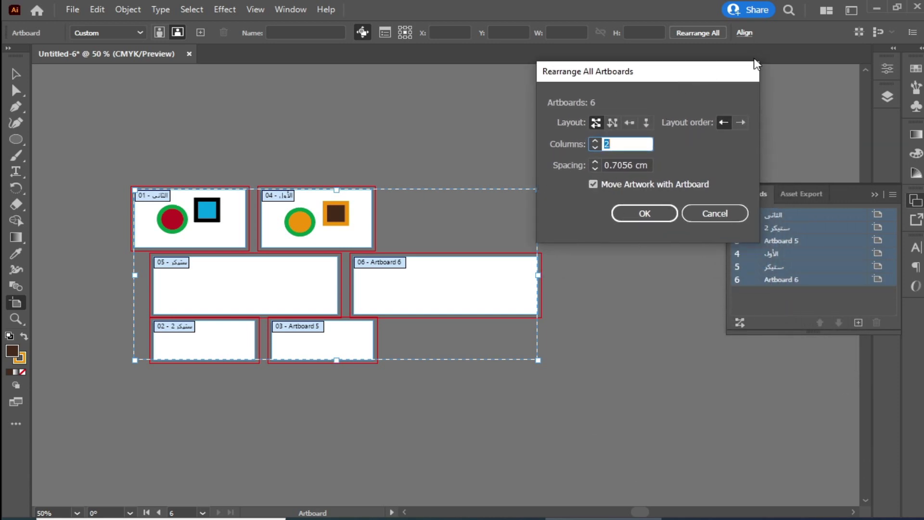
pyautogui.click(718, 212)
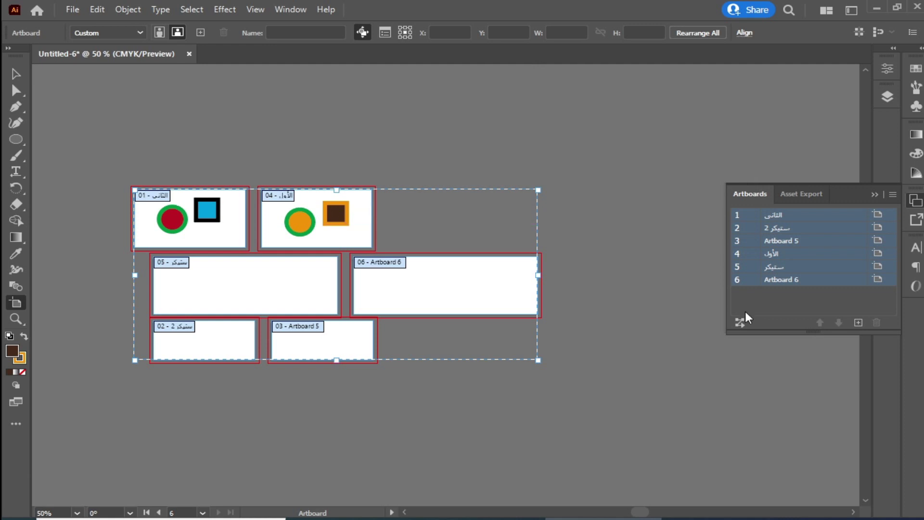
pyautogui.click(744, 325)
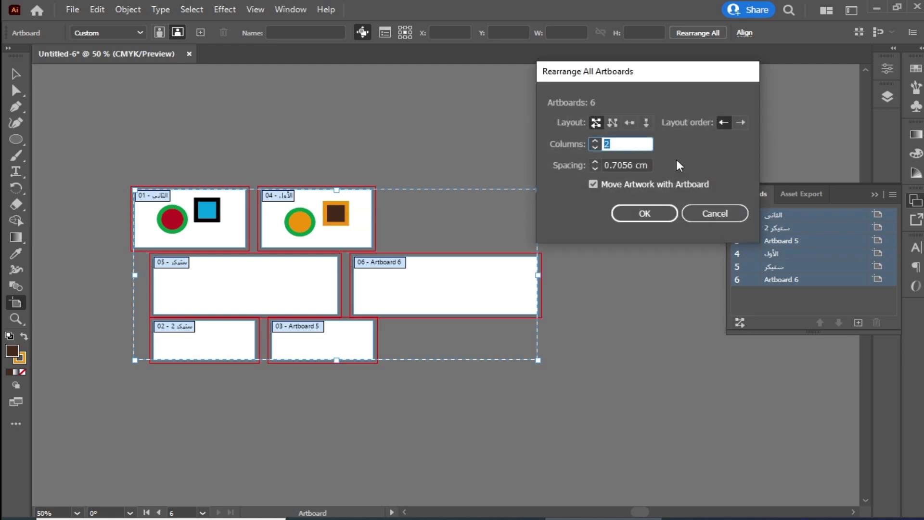
pyautogui.moveTo(676, 71); pyautogui.dragTo(618, 102)
pyautogui.click(674, 244)
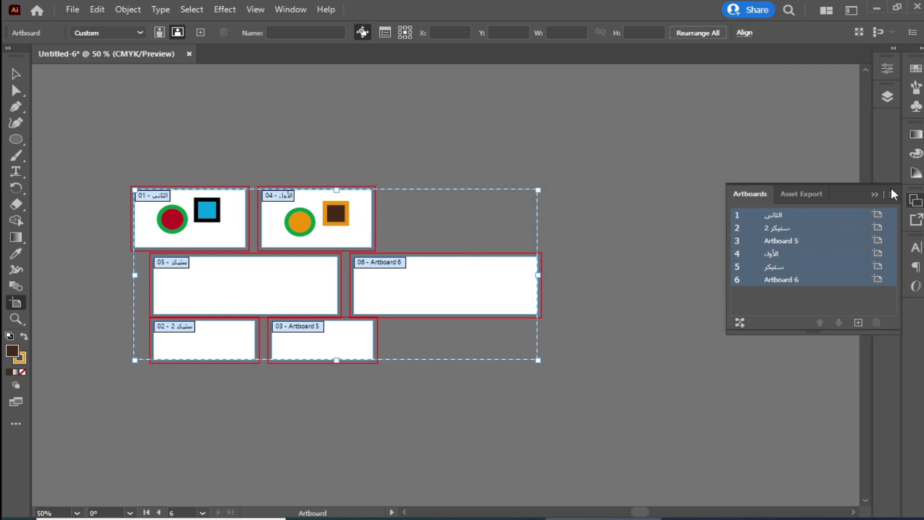
pyautogui.click(893, 194)
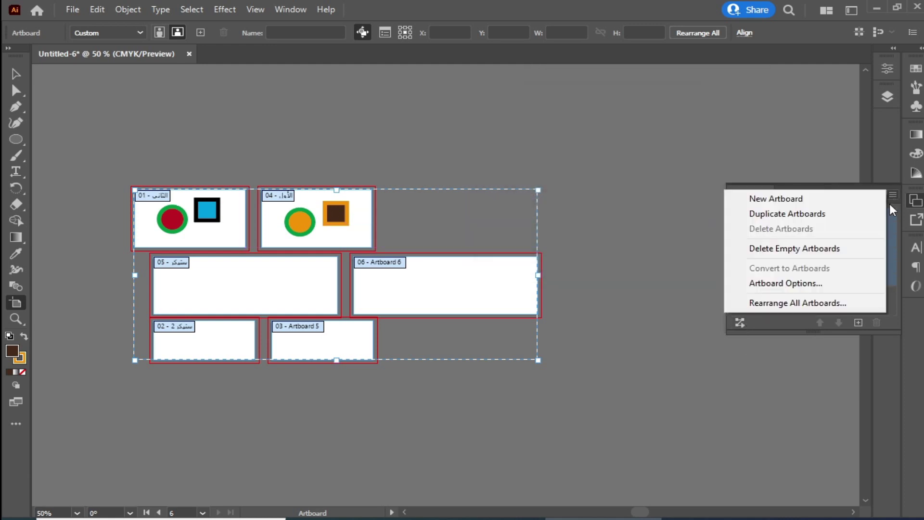
pyautogui.click(801, 306)
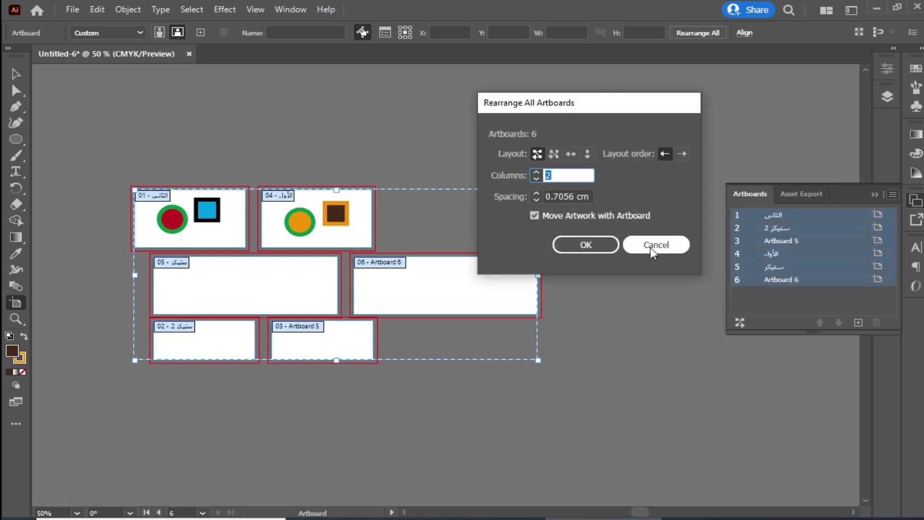
pyautogui.click(651, 247)
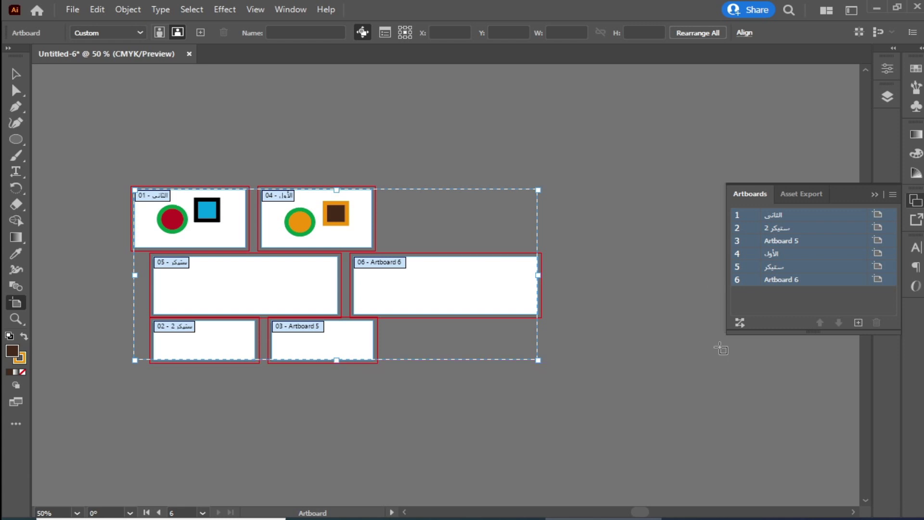
pyautogui.click(740, 322)
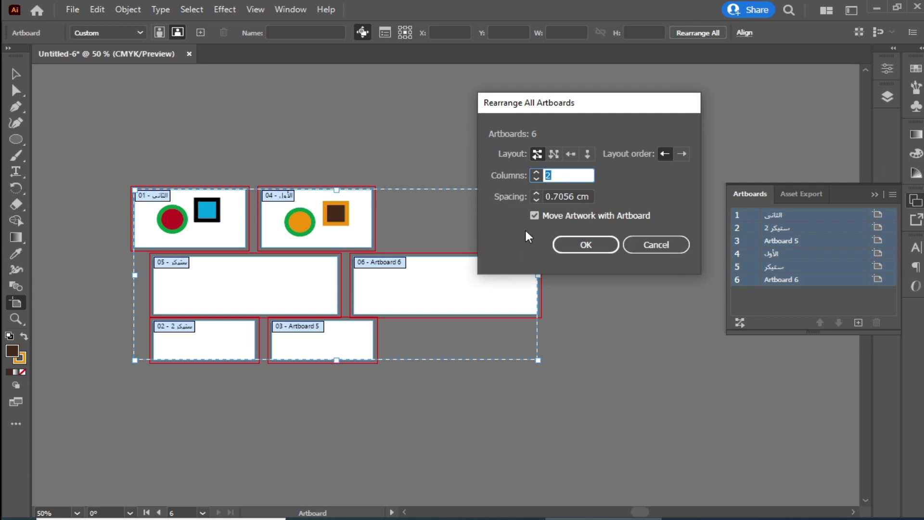
pyautogui.moveTo(594, 107); pyautogui.dragTo(688, 111)
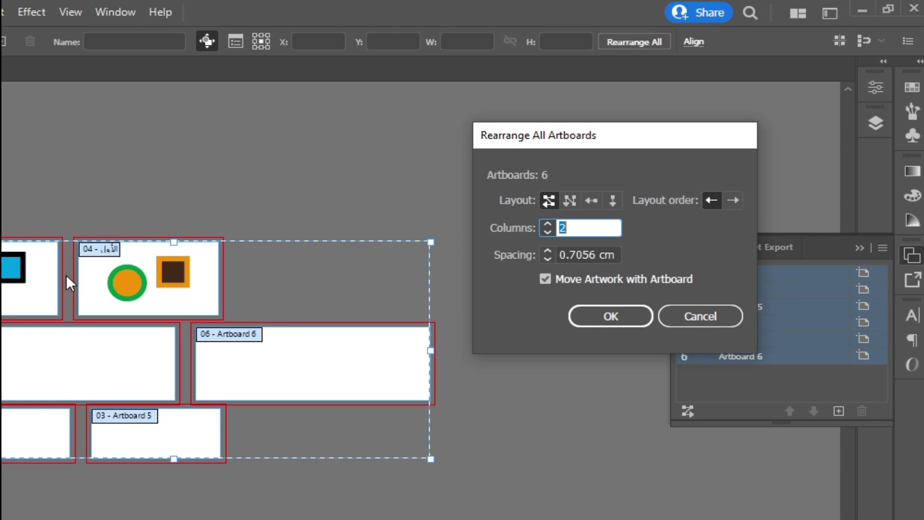
pyautogui.click(547, 256)
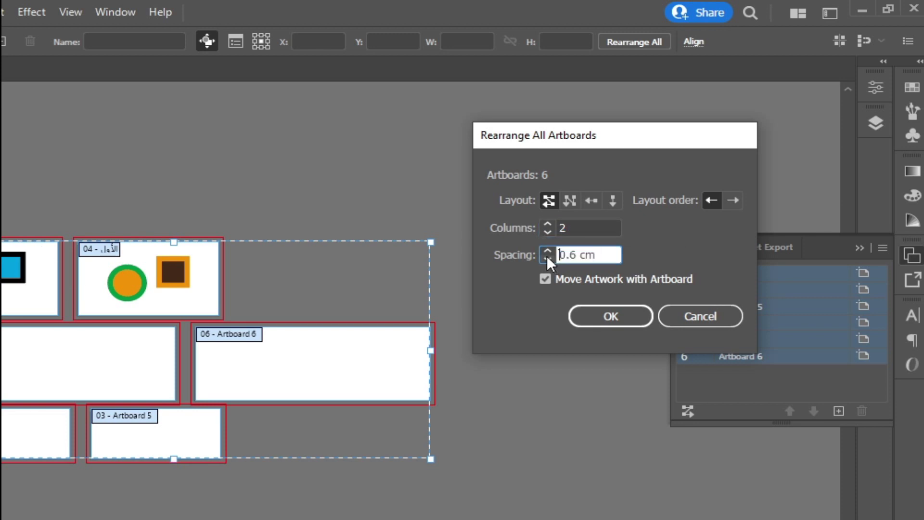
pyautogui.click(547, 250)
pyautogui.click(652, 281)
pyautogui.click(684, 283)
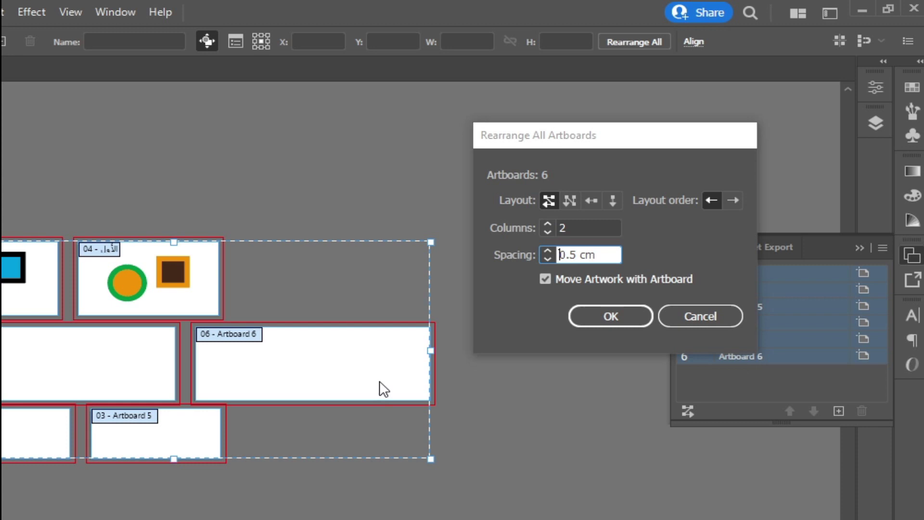
pyautogui.click(695, 316)
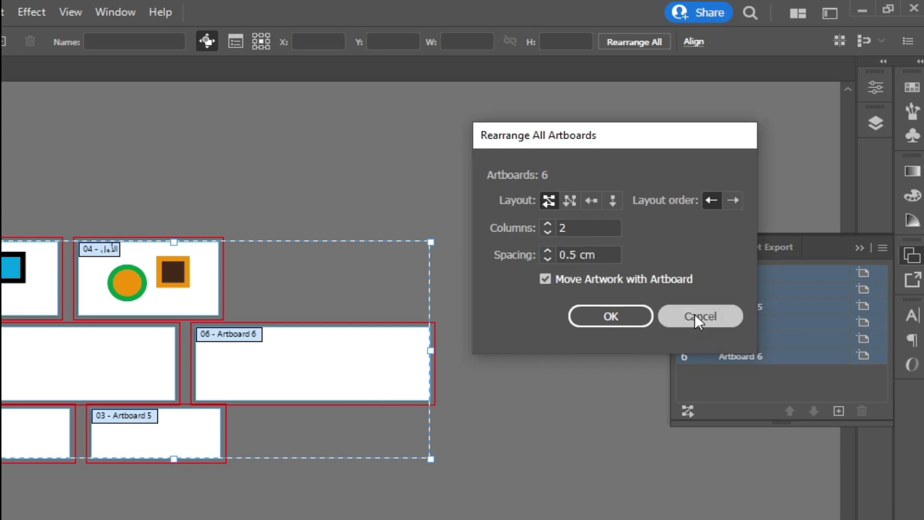
pyautogui.moveTo(484, 322)
pyautogui.mouseDown()
pyautogui.moveTo(354, 371)
pyautogui.moveTo(455, 212)
pyautogui.mouseUp()
# Step: Place Artboard 6 at the upper right and reposition artboard 04 up and back down
pyautogui.click(352, 364)
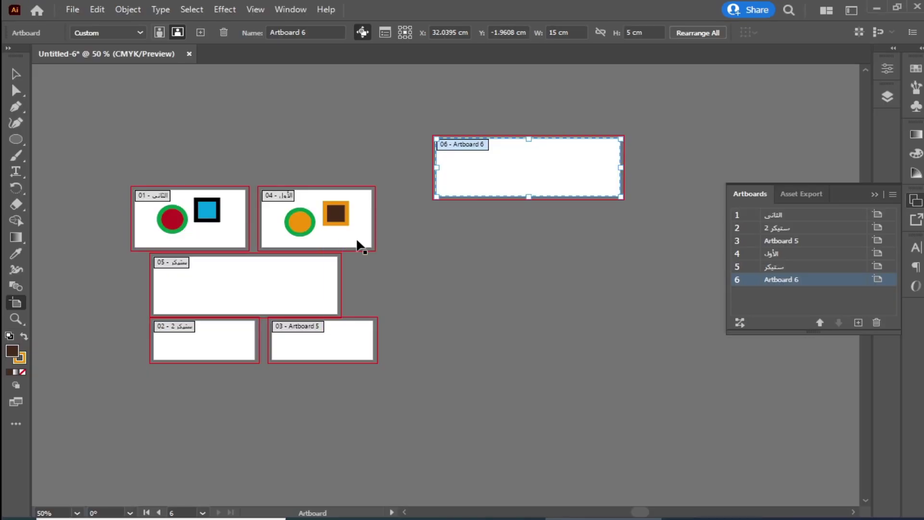
pyautogui.click(356, 237)
pyautogui.moveTo(356, 237); pyautogui.dragTo(356, 163)
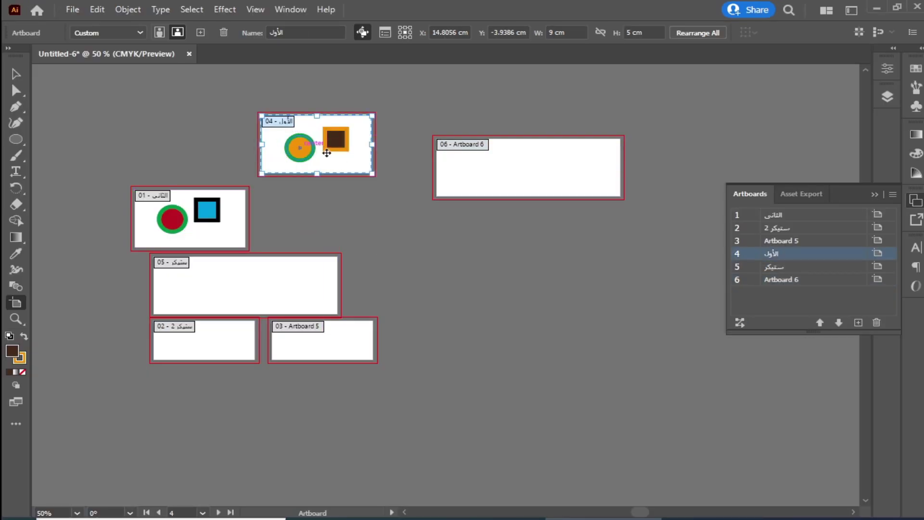
pyautogui.moveTo(360, 140); pyautogui.dragTo(370, 188)
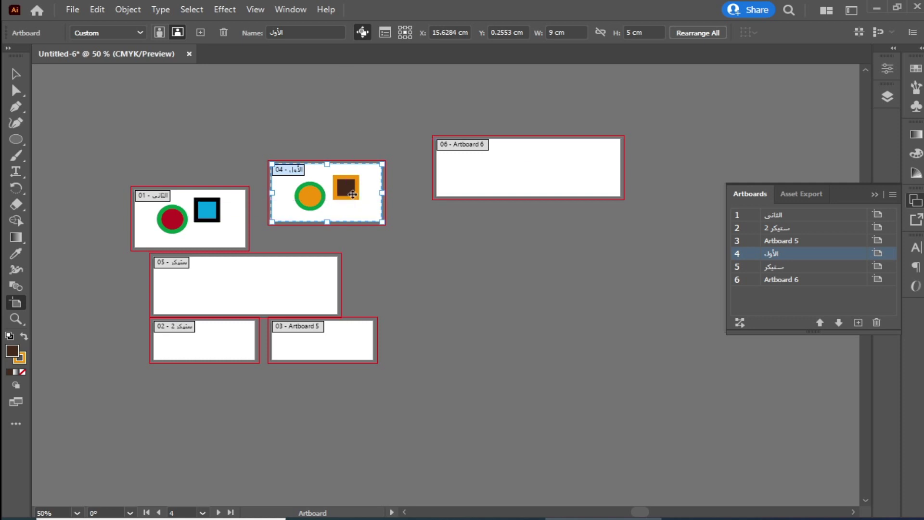
# Step: Disable Move/Copy Artwork with Artboard and move artboard 04 right below Artboard 6, leaving its shapes
pyautogui.click(363, 33)
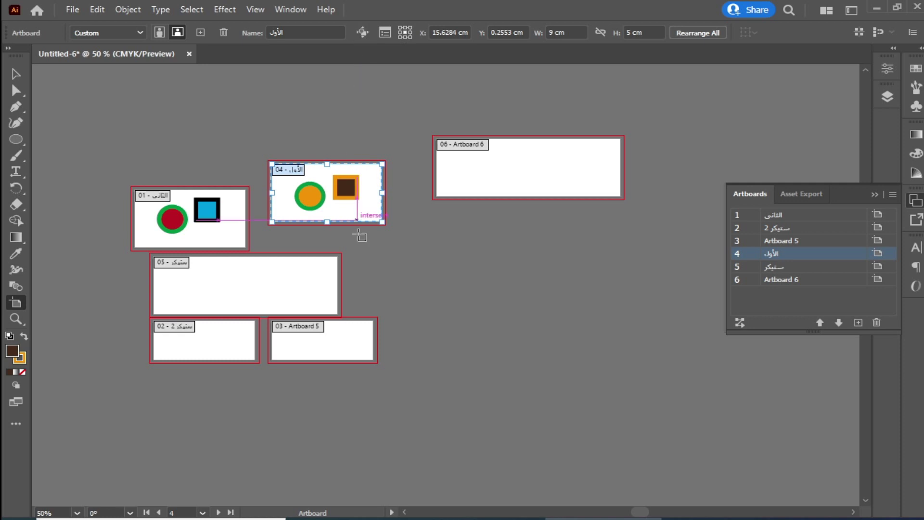
pyautogui.moveTo(371, 207); pyautogui.dragTo(549, 263)
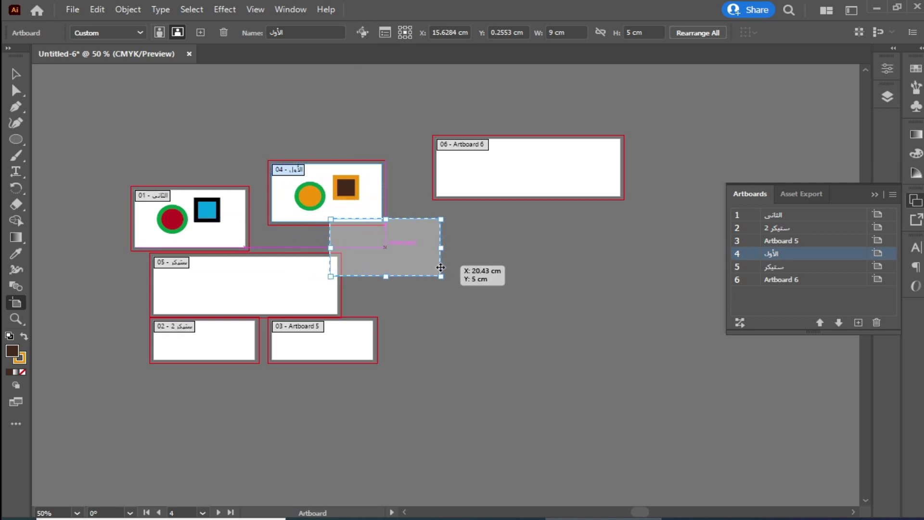
pyautogui.moveTo(511, 236)
pyautogui.mouseDown()
pyautogui.moveTo(463, 266)
pyautogui.moveTo(452, 249)
pyautogui.mouseUp()
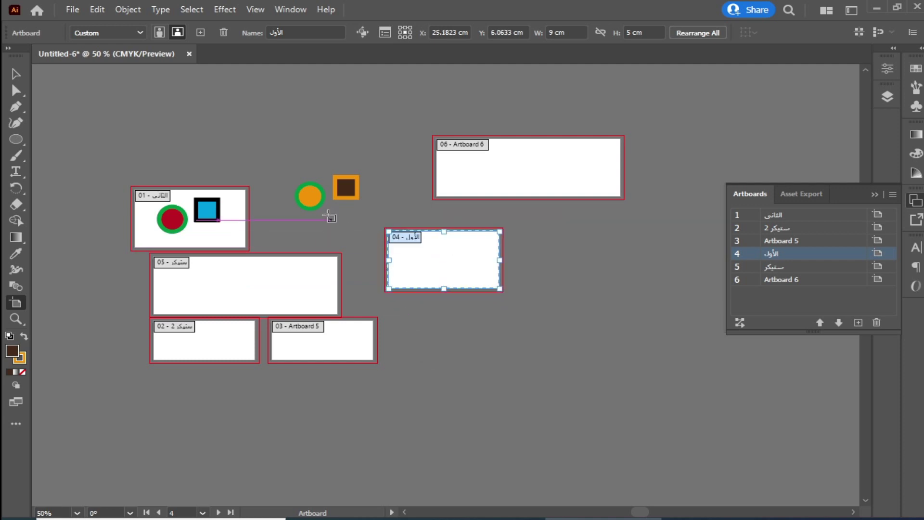
# Step: Move the orange circle and brown square into Artboard 6
pyautogui.click(16, 75)
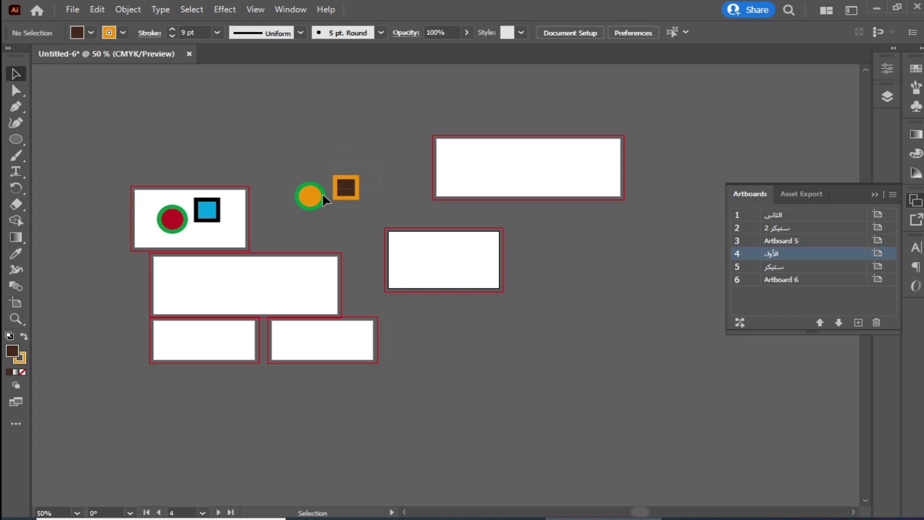
pyautogui.moveTo(279, 224); pyautogui.dragTo(279, 222)
pyautogui.moveTo(339, 188); pyautogui.dragTo(518, 163)
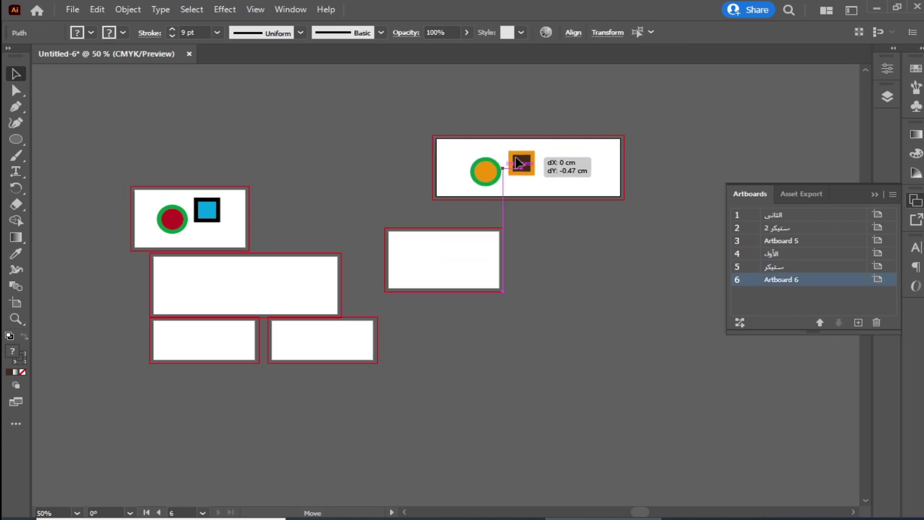
pyautogui.moveTo(518, 163); pyautogui.dragTo(518, 163)
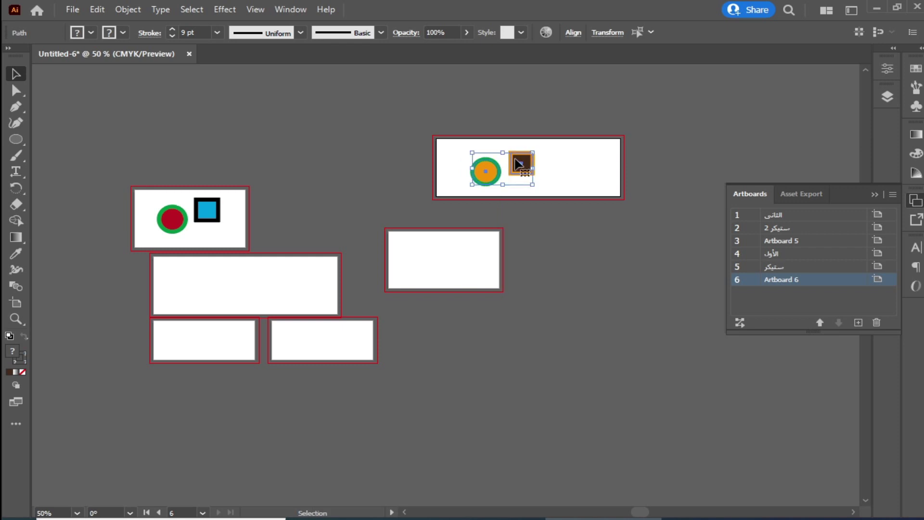
pyautogui.click(461, 257)
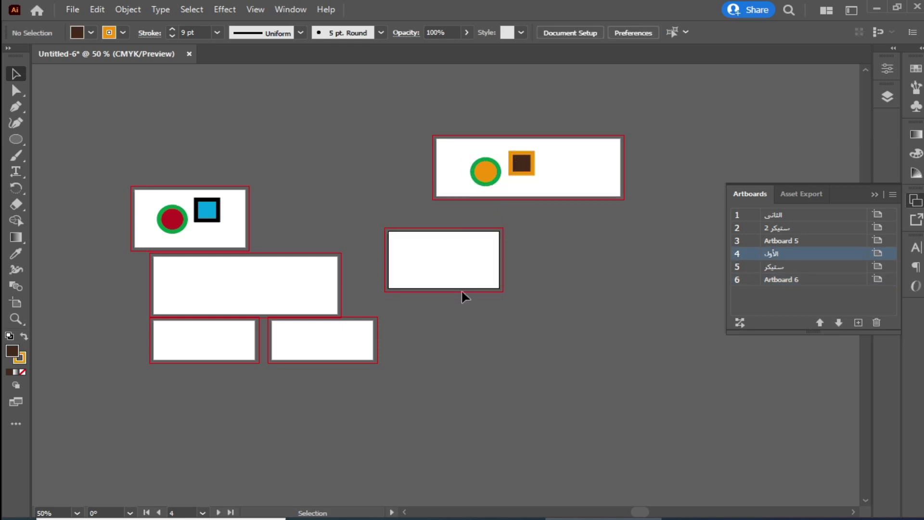
# Step: Undo the moves so الأول holds its circle and square again, and reselect Artboard 6
pyautogui.hotkey('ctrl', 'z')
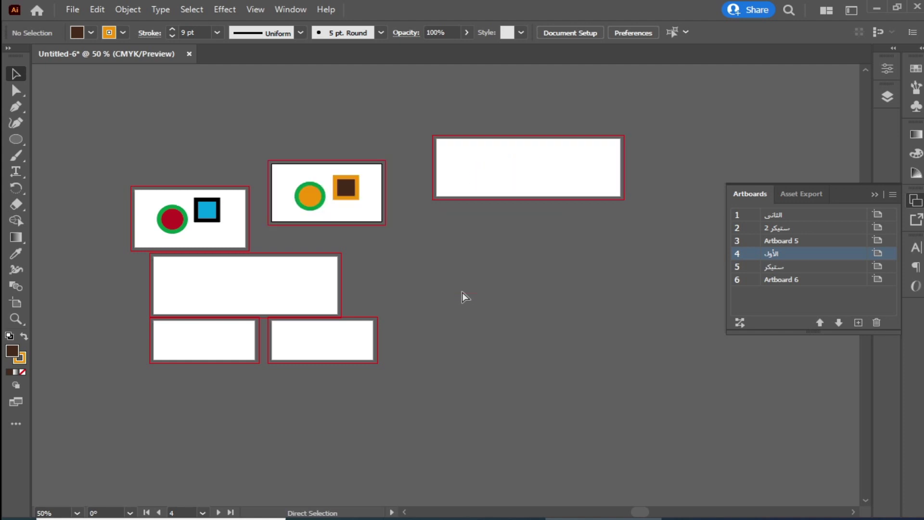
pyautogui.click(520, 164)
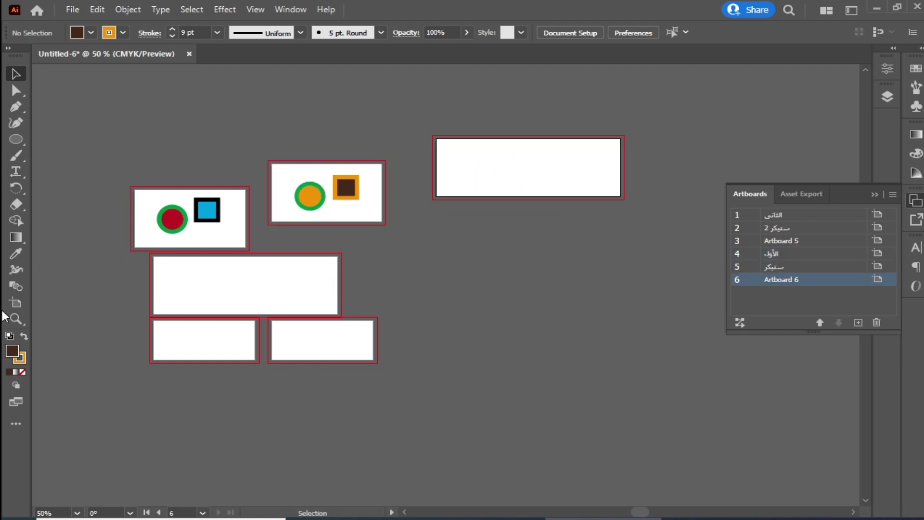
pyautogui.click(16, 303)
# Step: Move Artboard 6 beside artboard 05, and shift artboard 04 right with its artwork
pyautogui.moveTo(569, 167); pyautogui.dragTo(497, 276)
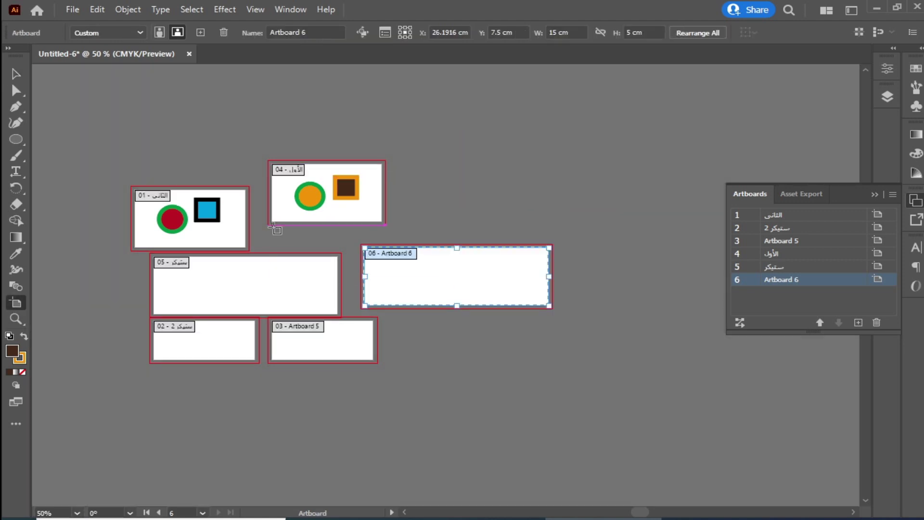
pyautogui.click(349, 188)
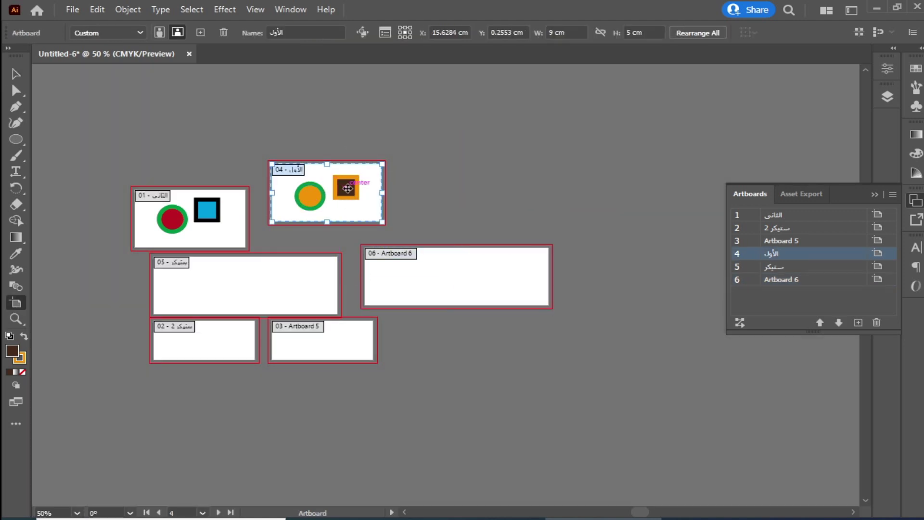
pyautogui.click(362, 33)
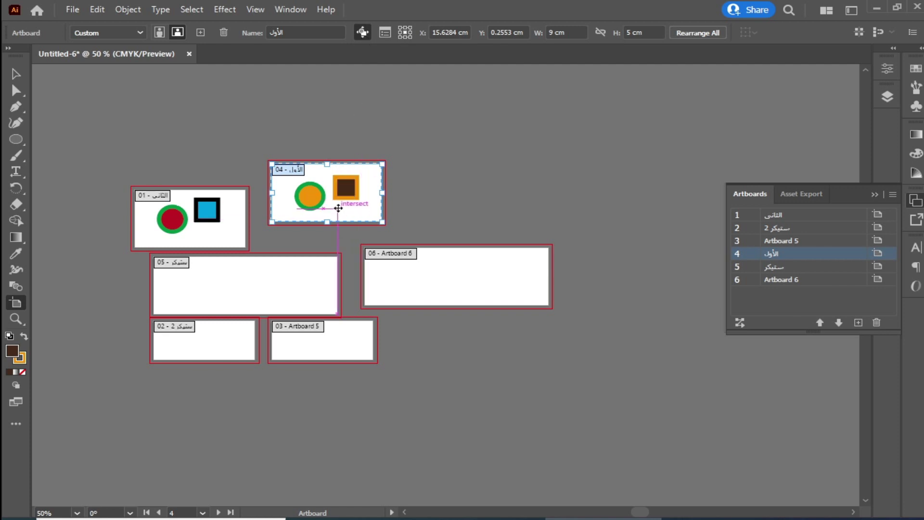
pyautogui.moveTo(338, 208); pyautogui.dragTo(491, 217)
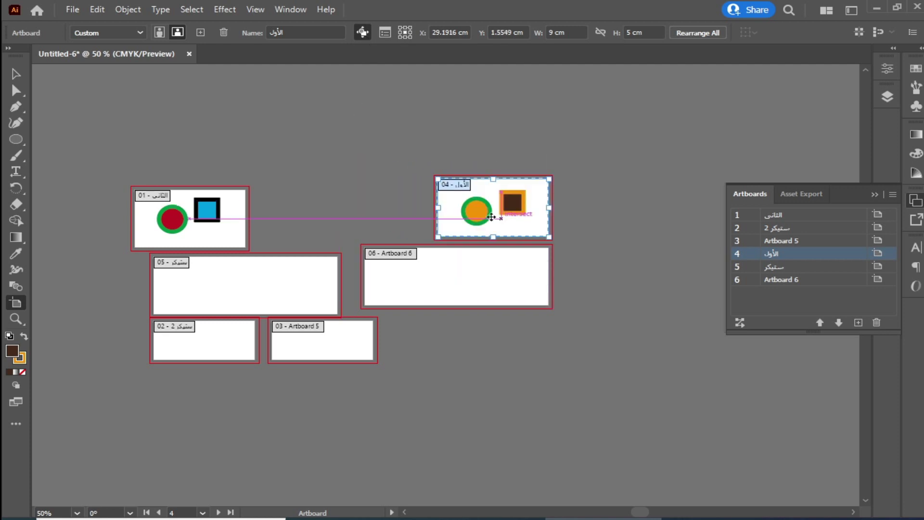
# Step: Move artboard 01 with its red circle below artboard 06, and raise artboards 05, 03 and 02
pyautogui.click(214, 236)
pyautogui.moveTo(214, 236); pyautogui.dragTo(484, 377)
pyautogui.moveTo(253, 295)
pyautogui.mouseDown()
pyautogui.moveTo(338, 192)
pyautogui.moveTo(329, 203)
pyautogui.mouseUp()
pyautogui.moveTo(310, 344); pyautogui.dragTo(264, 271)
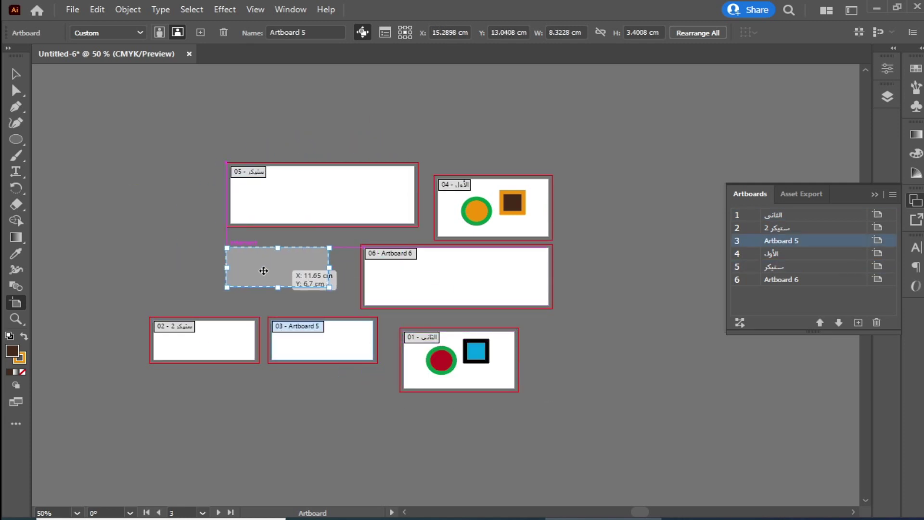
pyautogui.moveTo(200, 333); pyautogui.dragTo(270, 313)
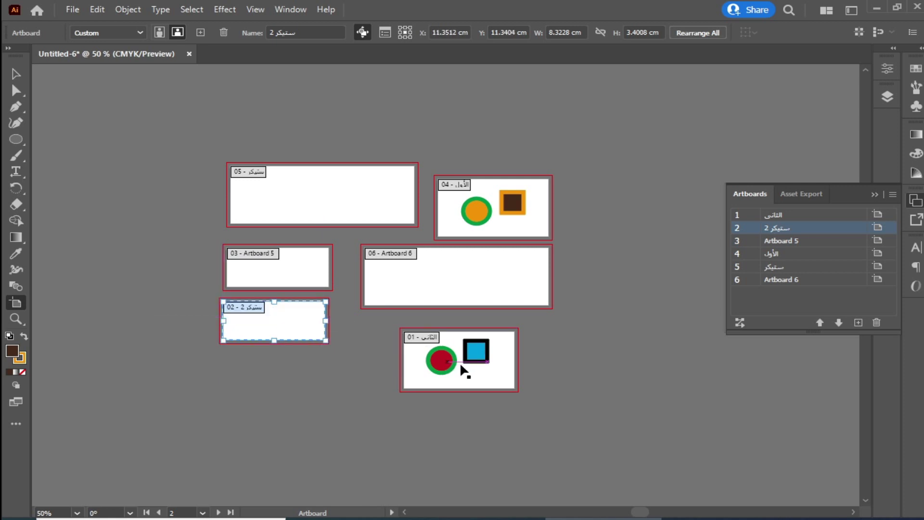
pyautogui.moveTo(460, 362); pyautogui.dragTo(420, 355)
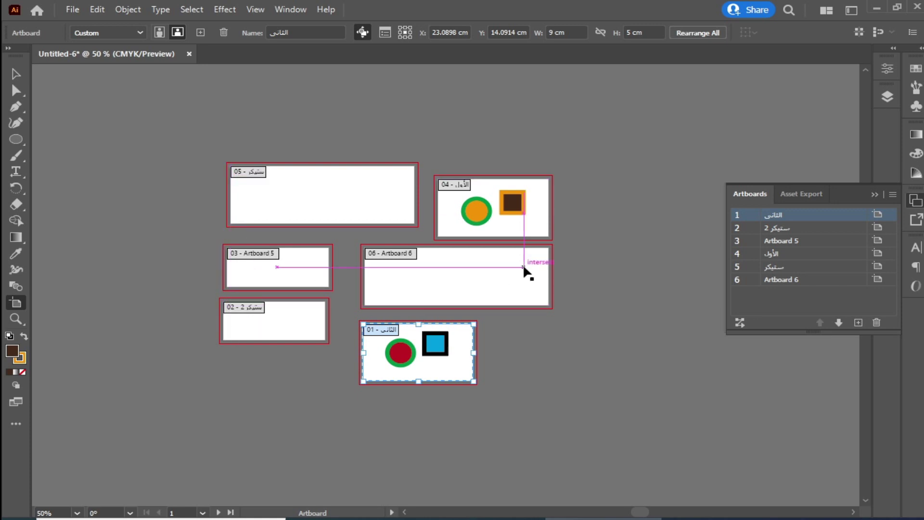
# Step: Rearrange all artboards with 0.5 cm spacing, first as a column grid, then as a single row
pyautogui.click(740, 321)
pyautogui.click(630, 204)
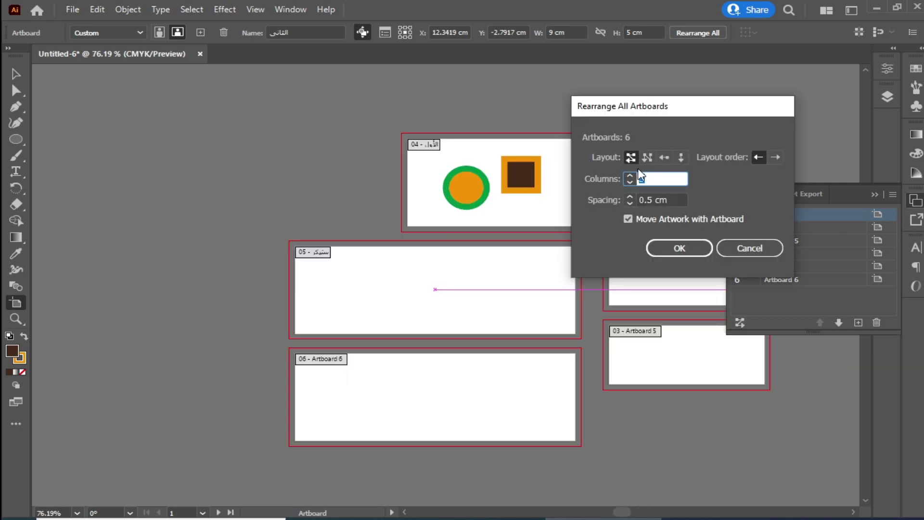
pyautogui.click(648, 157)
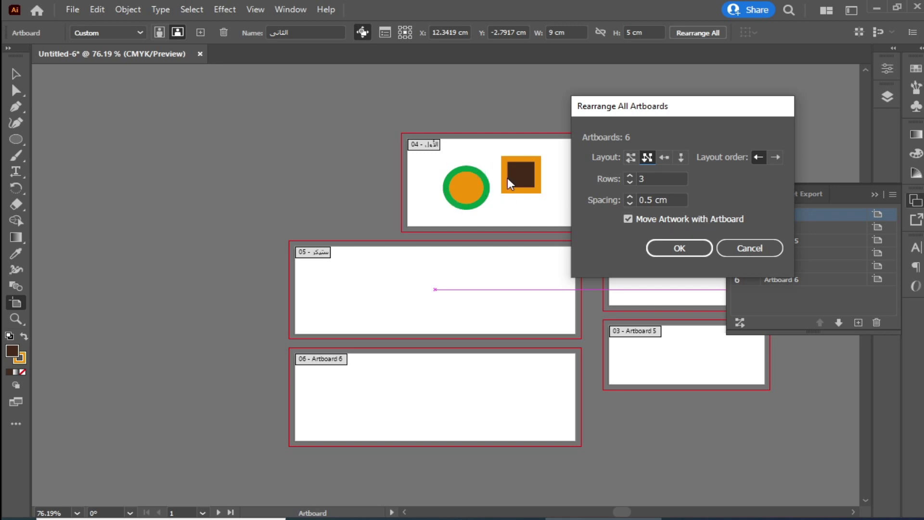
pyautogui.click(679, 248)
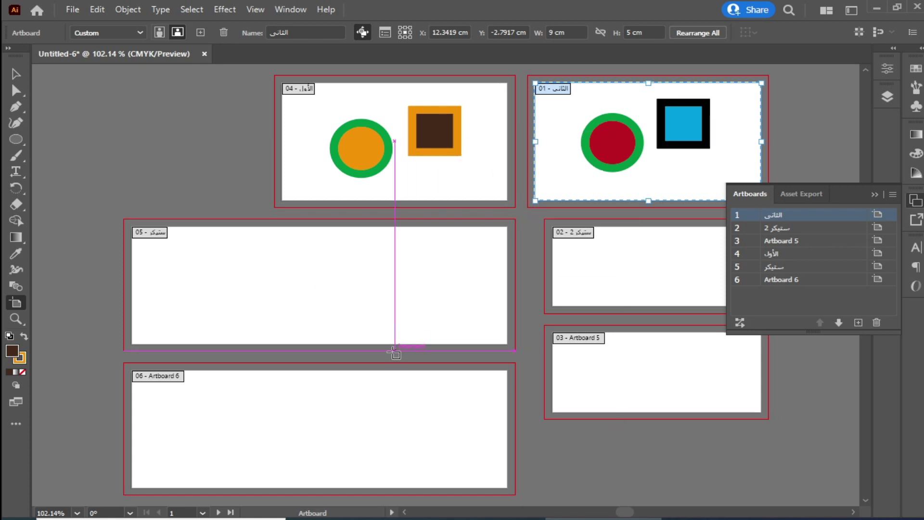
pyautogui.click(740, 322)
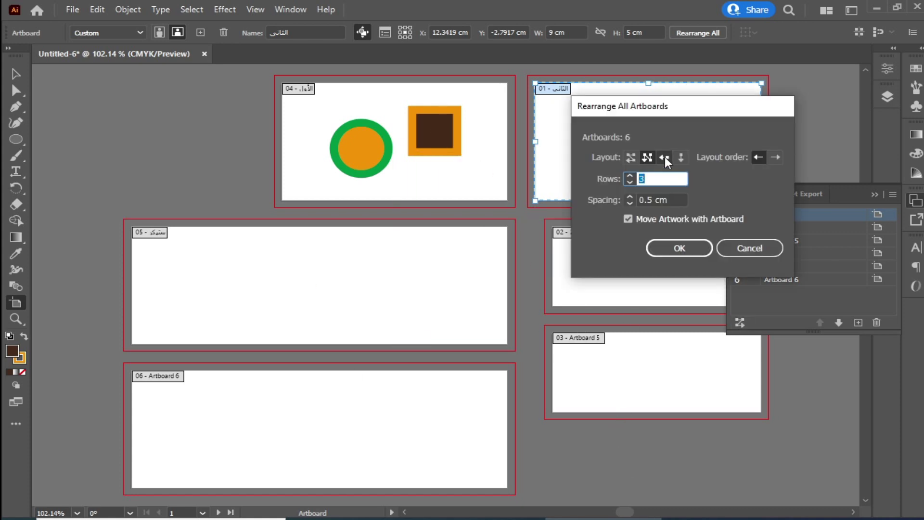
pyautogui.click(665, 158)
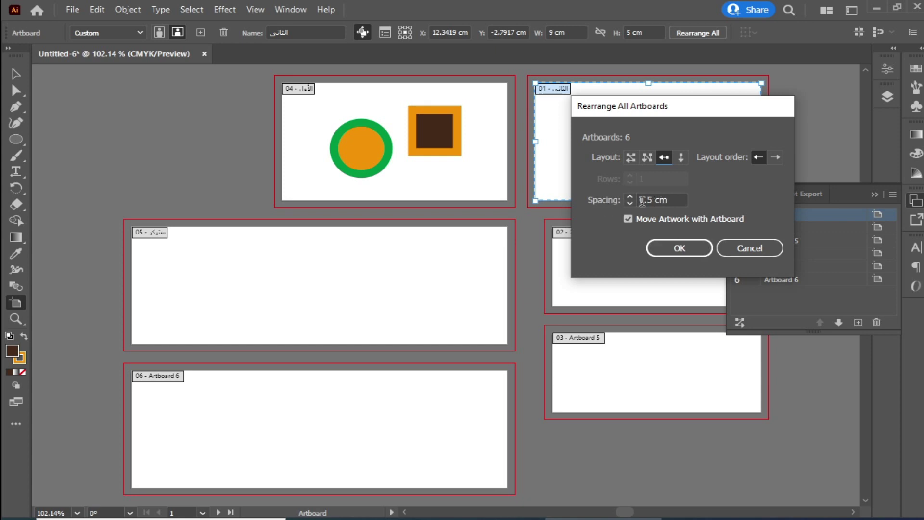
pyautogui.click(682, 250)
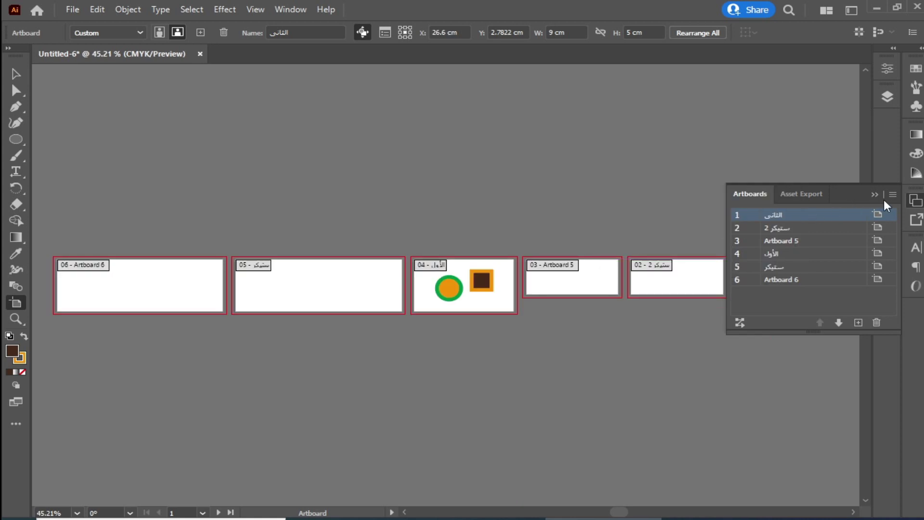
# Step: Rearrange all six artboards into one vertical column, from 01 at top to 06
pyautogui.click(917, 201)
pyautogui.click(741, 321)
pyautogui.click(681, 157)
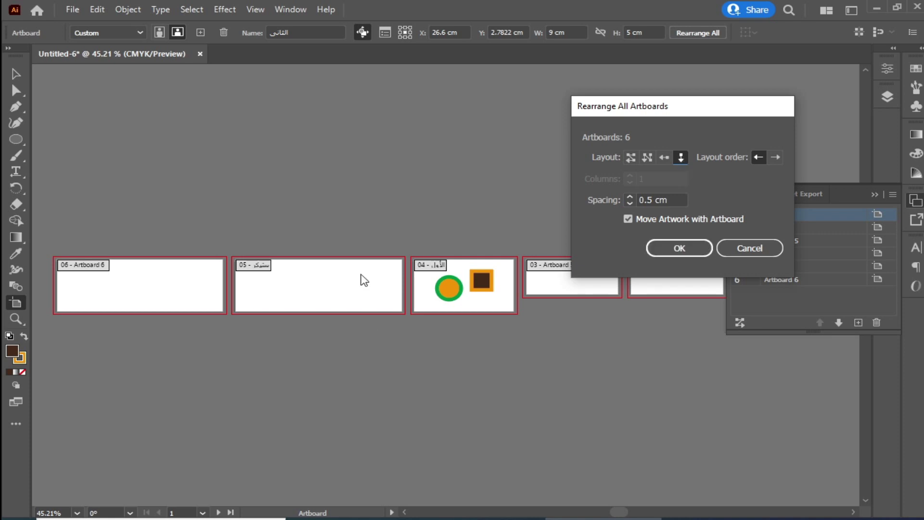
pyautogui.click(680, 249)
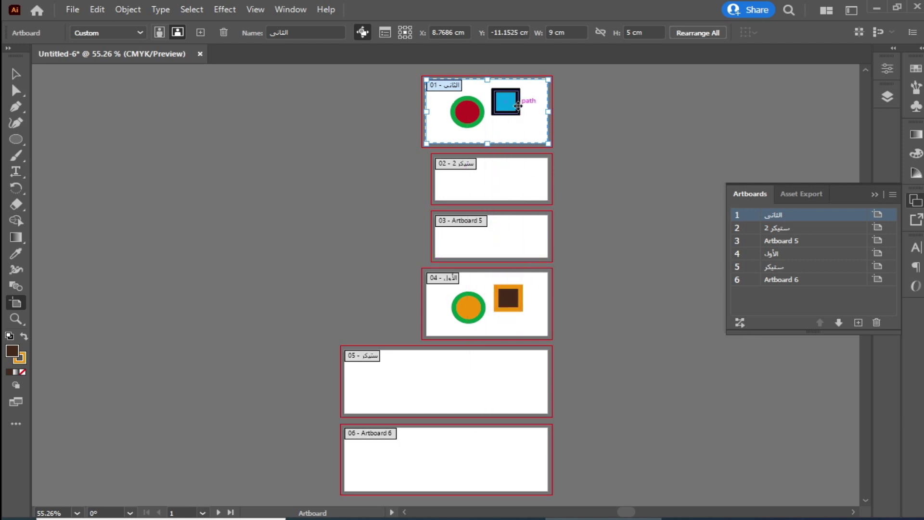
# Step: Move the first artboard down to fourth place in the Artboards panel and restack the column
pyautogui.doubleClick(796, 222)
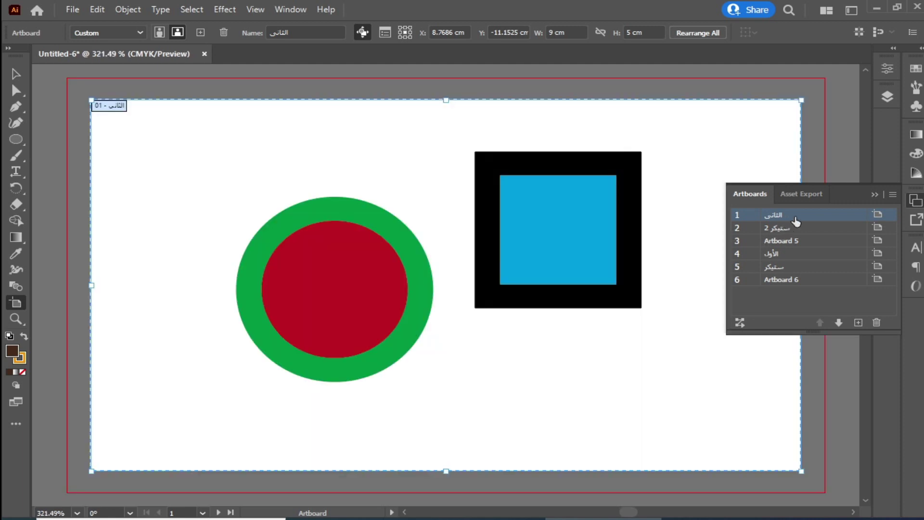
pyautogui.moveTo(797, 222); pyautogui.dragTo(799, 253)
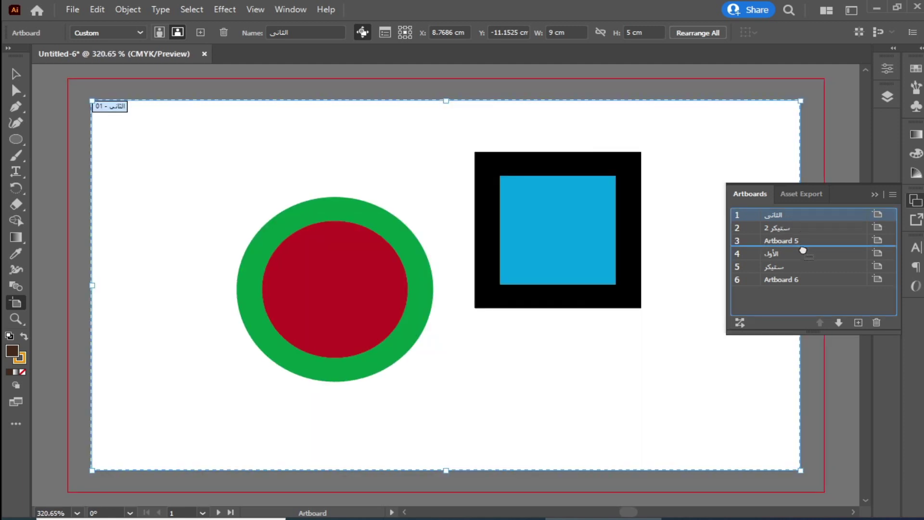
pyautogui.click(740, 322)
pyautogui.click(679, 248)
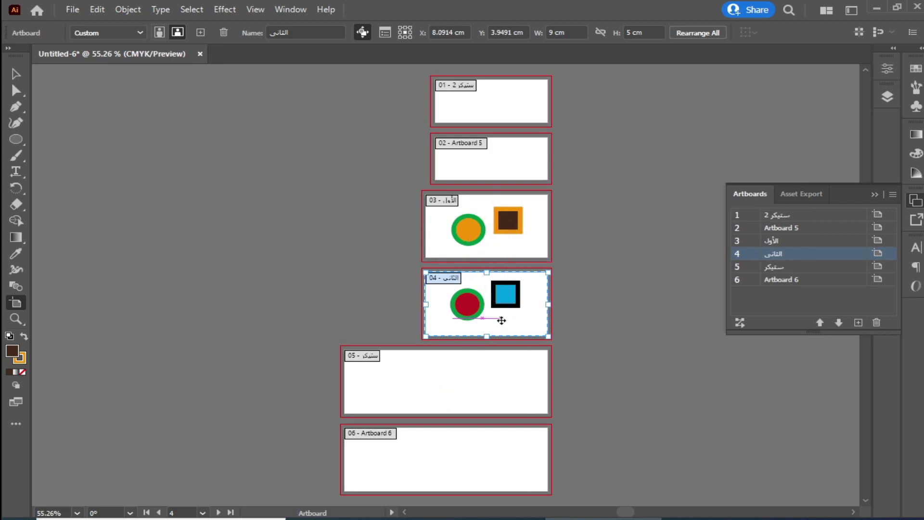
# Step: Move artboard 05 to the top of the order, restack the column, and select artboard 04
pyautogui.click(490, 390)
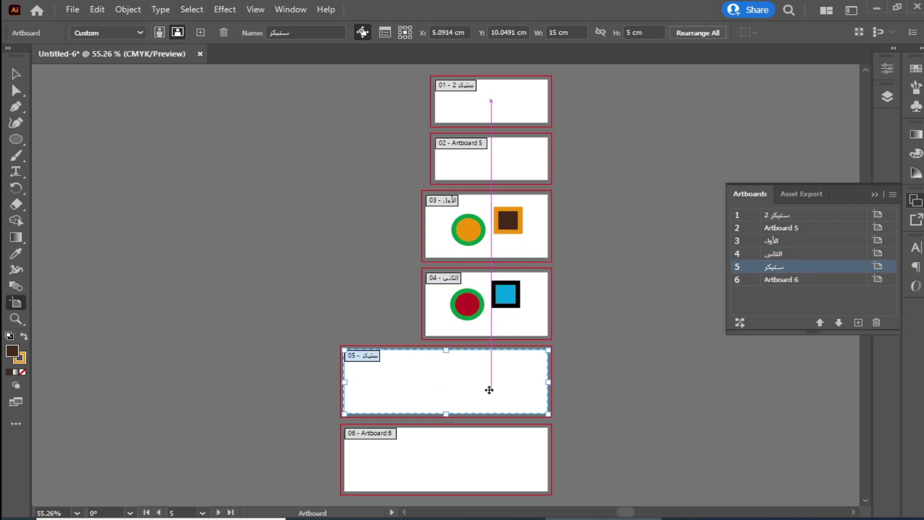
pyautogui.doubleClick(785, 268)
pyautogui.moveTo(785, 268); pyautogui.dragTo(785, 215)
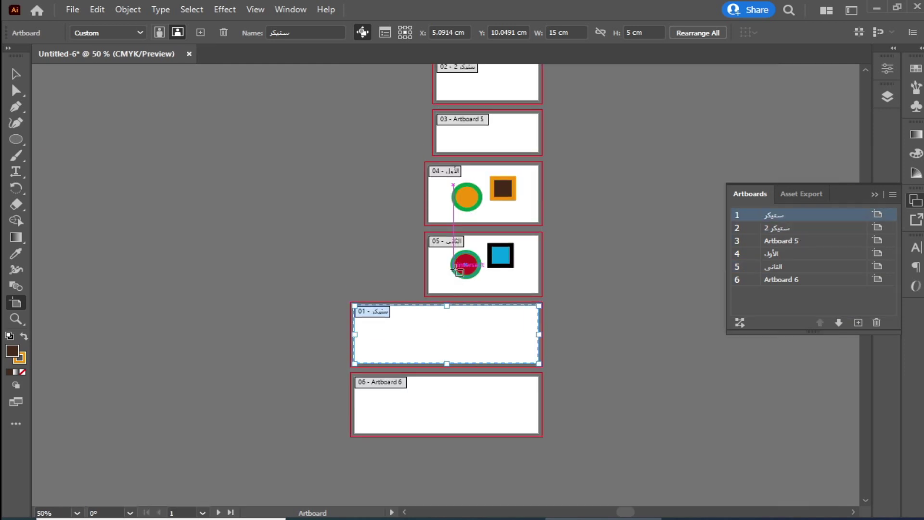
pyautogui.hotkey('ctrl', '-')
pyautogui.hotkey('ctrl', '-')
pyautogui.hotkey('ctrl', '-')
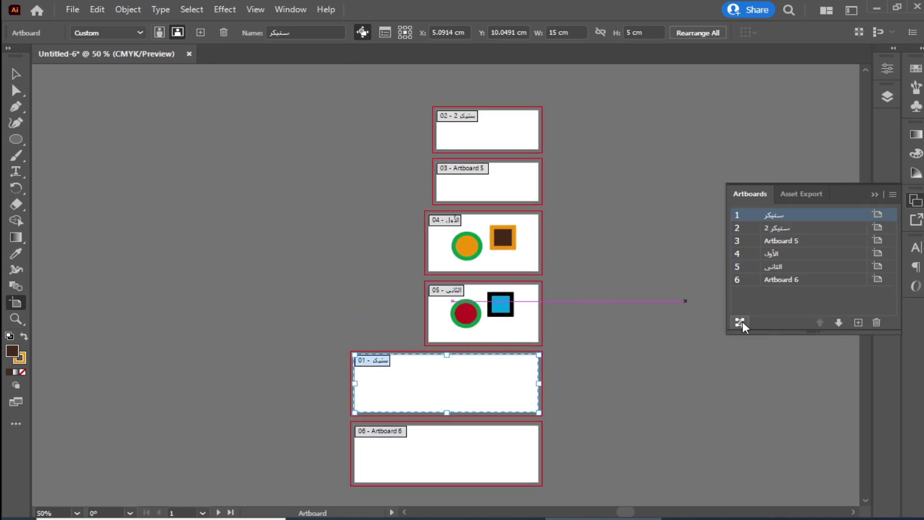
pyautogui.click(740, 322)
pyautogui.click(680, 247)
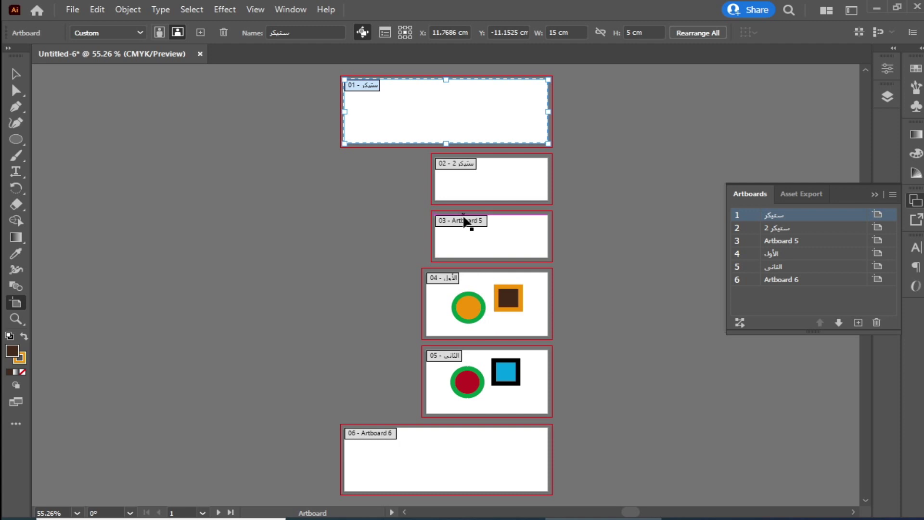
pyautogui.click(510, 289)
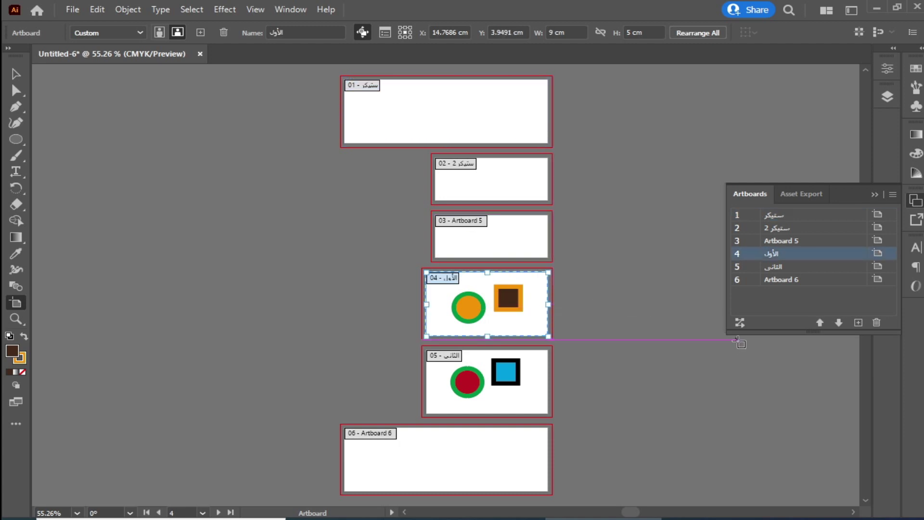
pyautogui.click(739, 322)
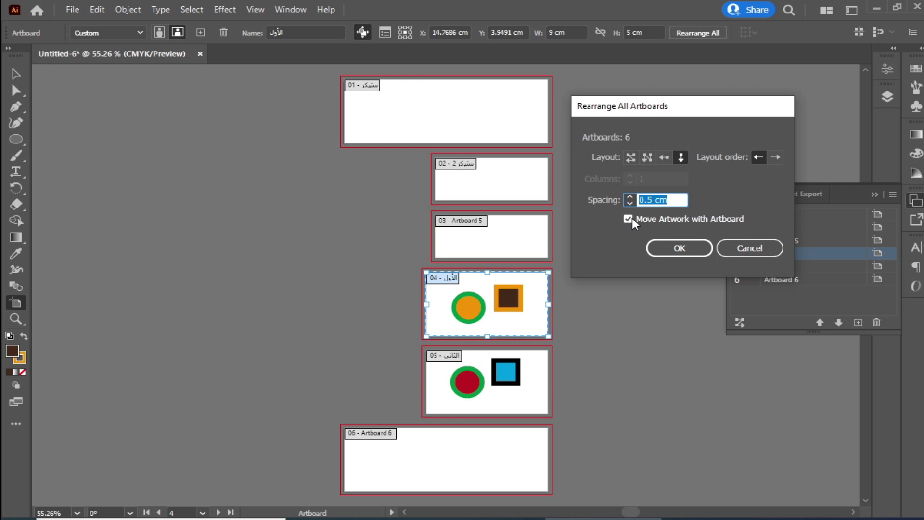
# Step: Arrange the artboards in a single row with Move Artwork with Artboard turned off
pyautogui.click(629, 218)
pyautogui.click(669, 251)
pyautogui.click(740, 323)
pyautogui.click(666, 158)
pyautogui.click(686, 254)
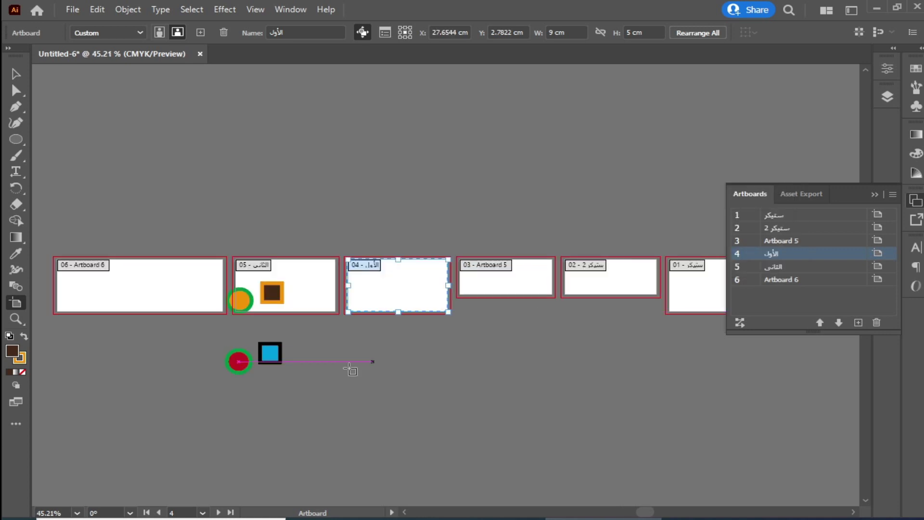
# Step: Move the orange circle into the second artboard, and the blue square and red circle into the third
pyautogui.press('Escape')
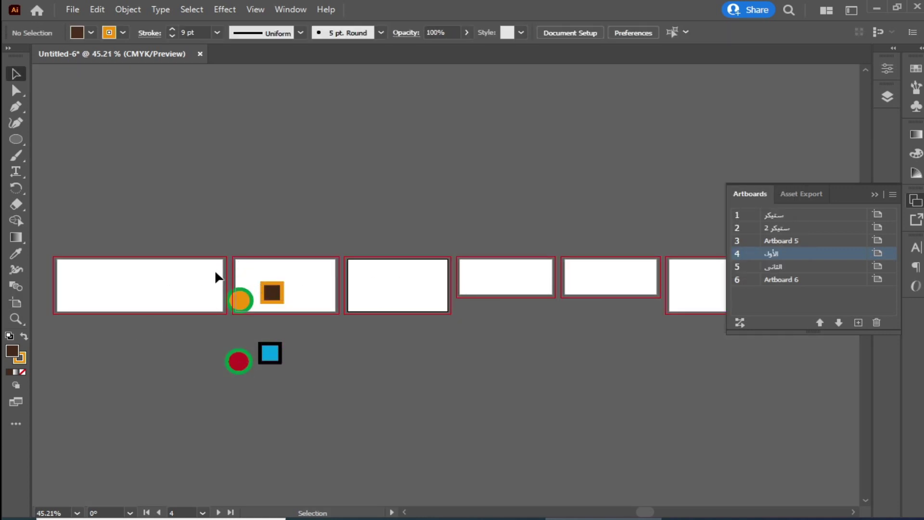
pyautogui.moveTo(236, 367); pyautogui.dragTo(247, 368)
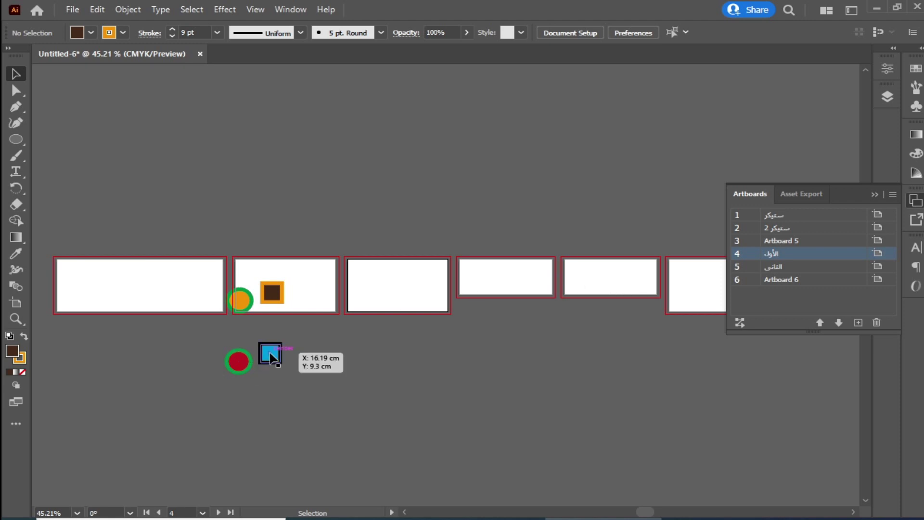
pyautogui.moveTo(240, 300)
pyautogui.mouseDown()
pyautogui.moveTo(303, 303)
pyautogui.moveTo(312, 291)
pyautogui.mouseUp()
pyautogui.moveTo(283, 351); pyautogui.dragTo(421, 287)
pyautogui.moveTo(251, 364)
pyautogui.mouseDown()
pyautogui.moveTo(320, 314)
pyautogui.moveTo(382, 288)
pyautogui.mouseUp()
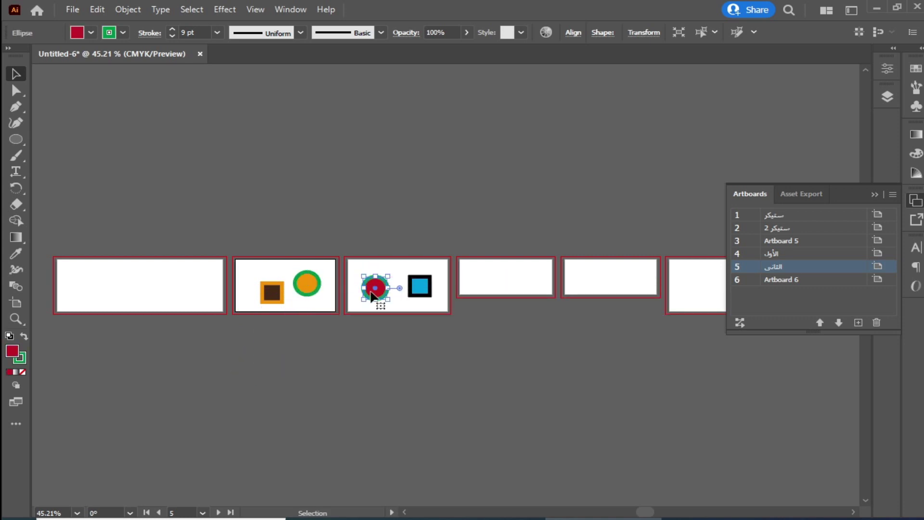
pyautogui.click(406, 373)
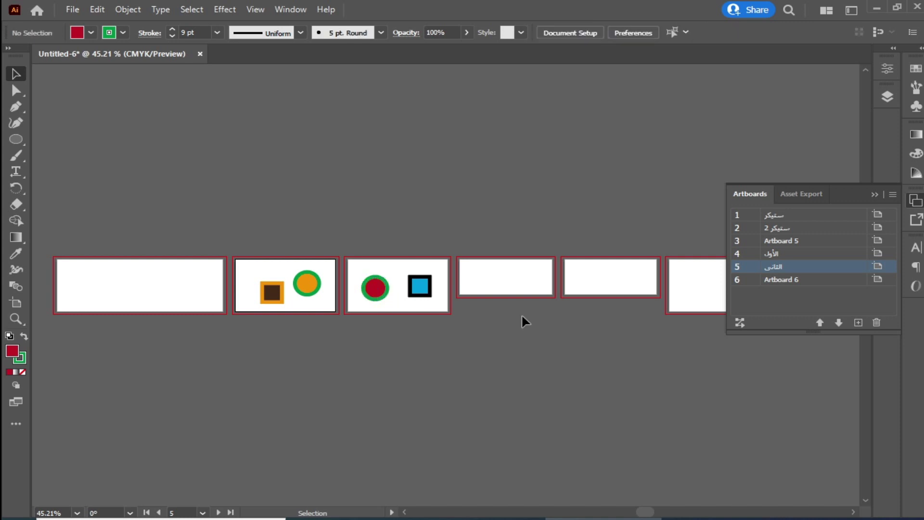
# Step: Re-enable Move Artwork with Artboard and reapply the artboard rearrangement
pyautogui.click(740, 322)
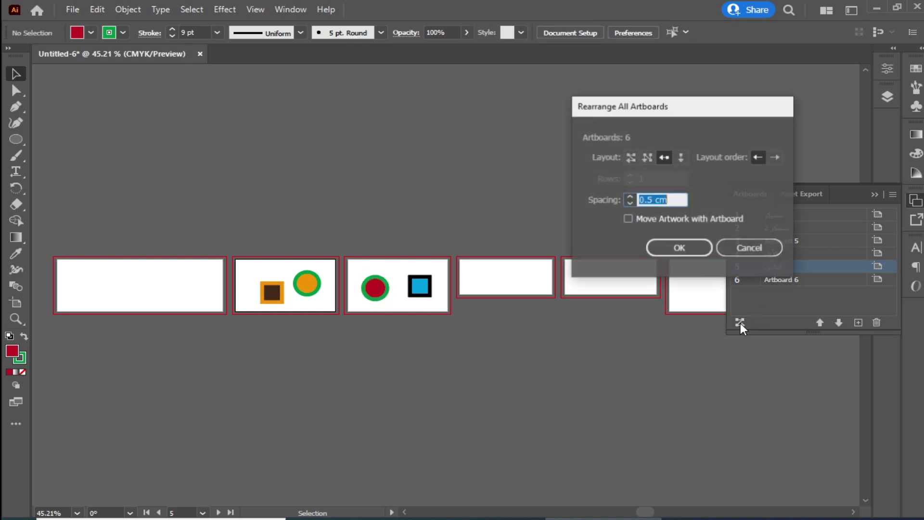
pyautogui.click(628, 219)
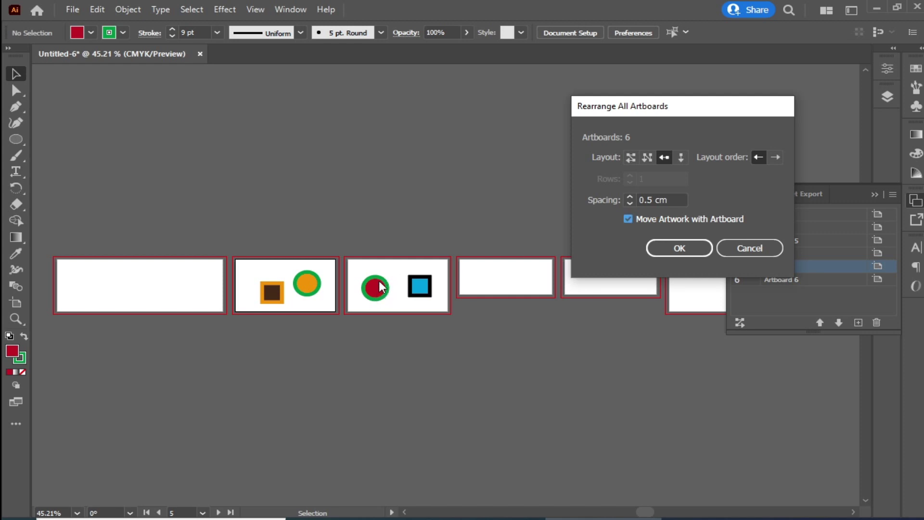
pyautogui.click(695, 243)
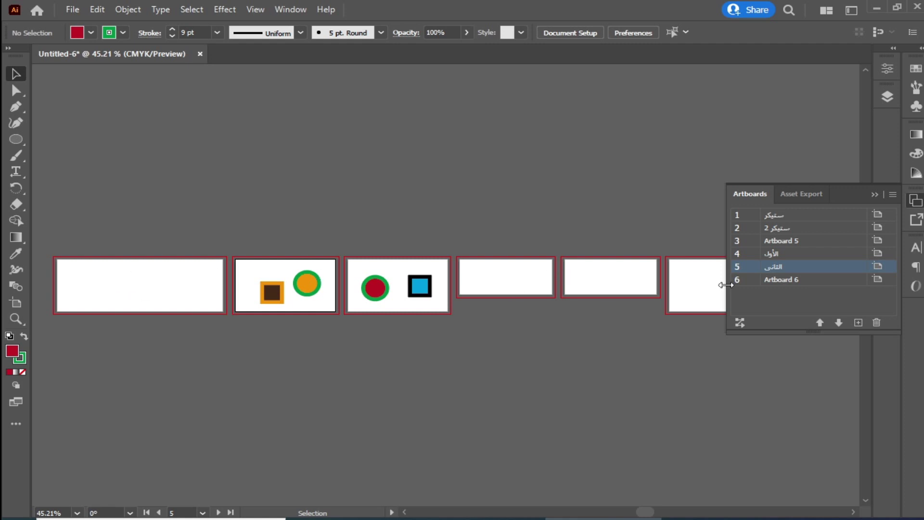
# Step: Delete the empty second artboard and the unwanted Artboard 6
pyautogui.doubleClick(819, 228)
pyautogui.click(877, 322)
pyautogui.hotkey('ctrl', '-')
pyautogui.hotkey('ctrl', '-')
pyautogui.hotkey('ctrl', '-')
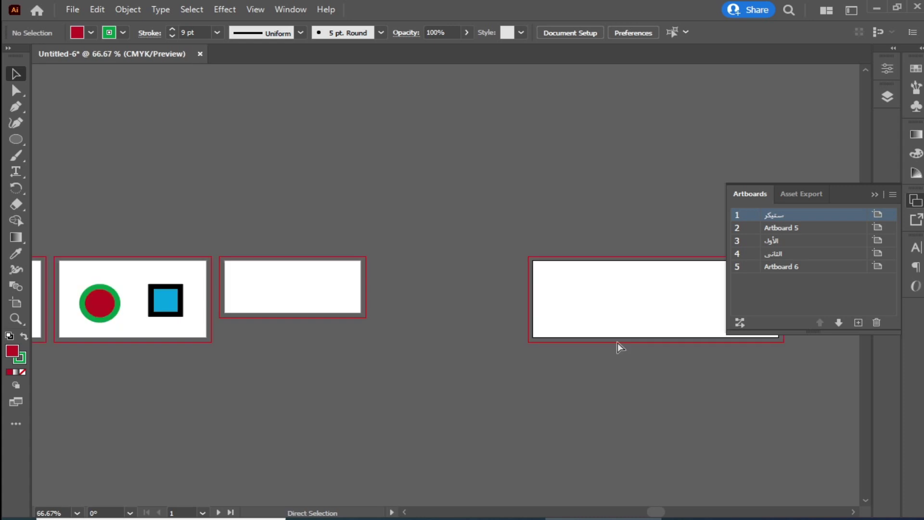
pyautogui.hotkey('ctrl', '-')
pyautogui.hotkey('ctrl', '-')
pyautogui.click(814, 266)
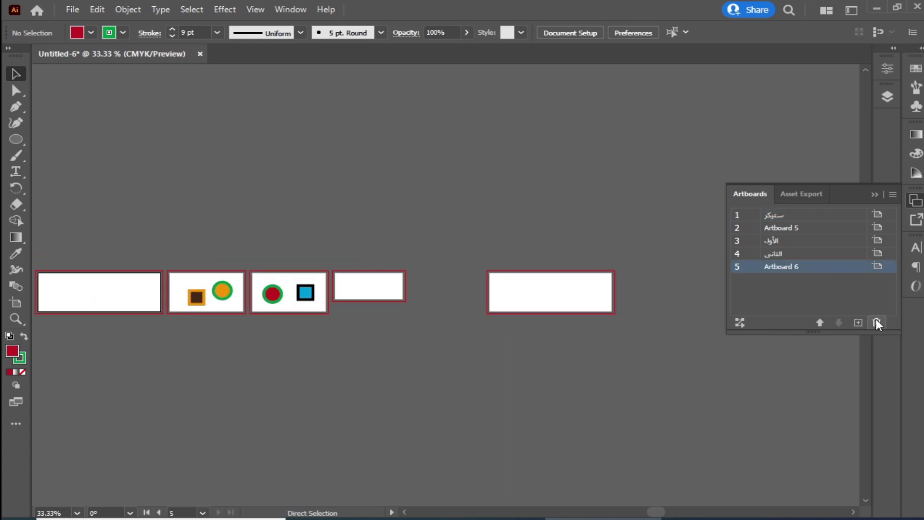
pyautogui.click(877, 322)
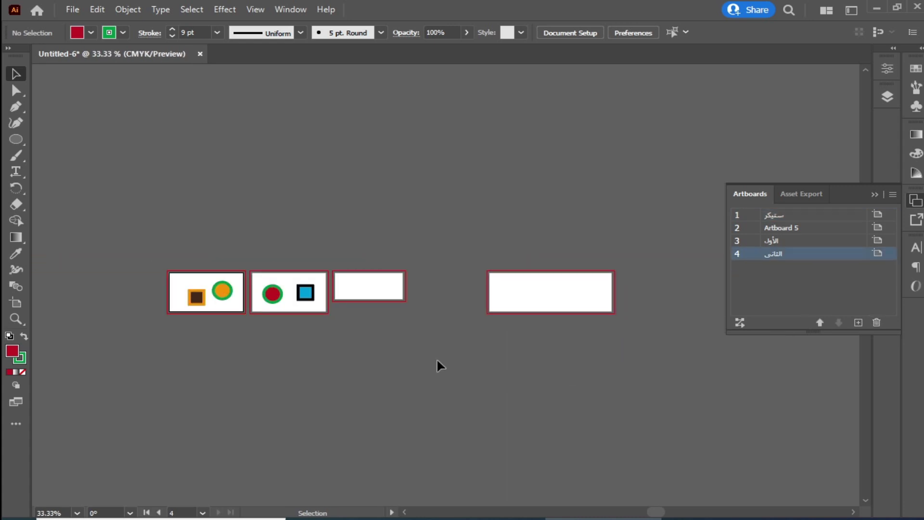
# Step: Add several new blank artboards, starting with Artboard 7, to the row
pyautogui.click(859, 322)
pyautogui.click(858, 322)
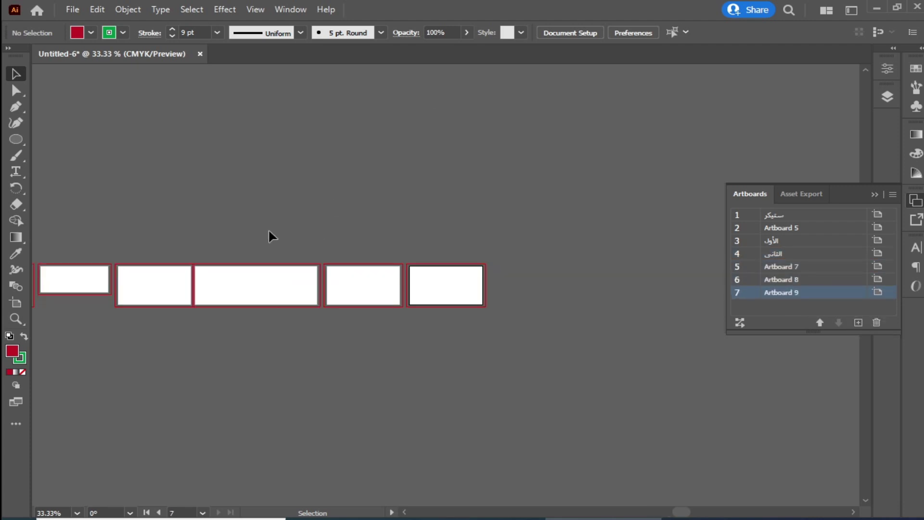
pyautogui.click(159, 295)
pyautogui.click(16, 303)
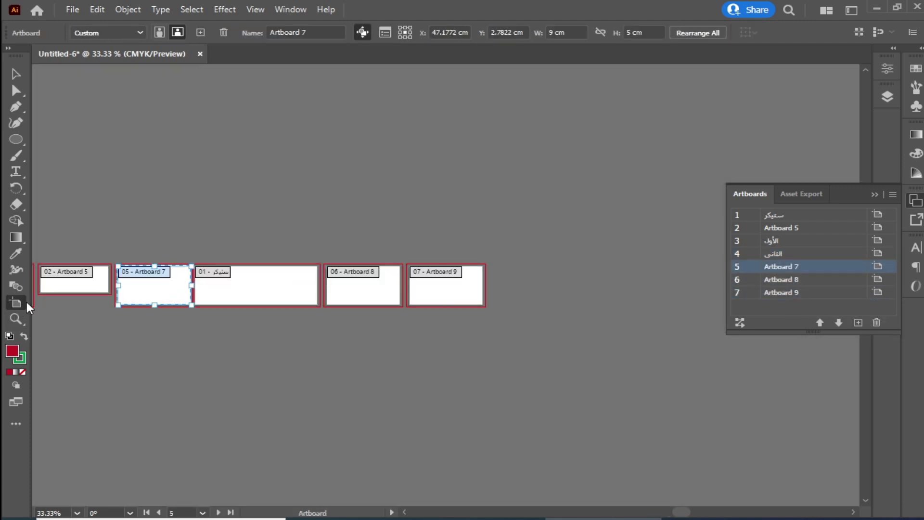
pyautogui.click(296, 301)
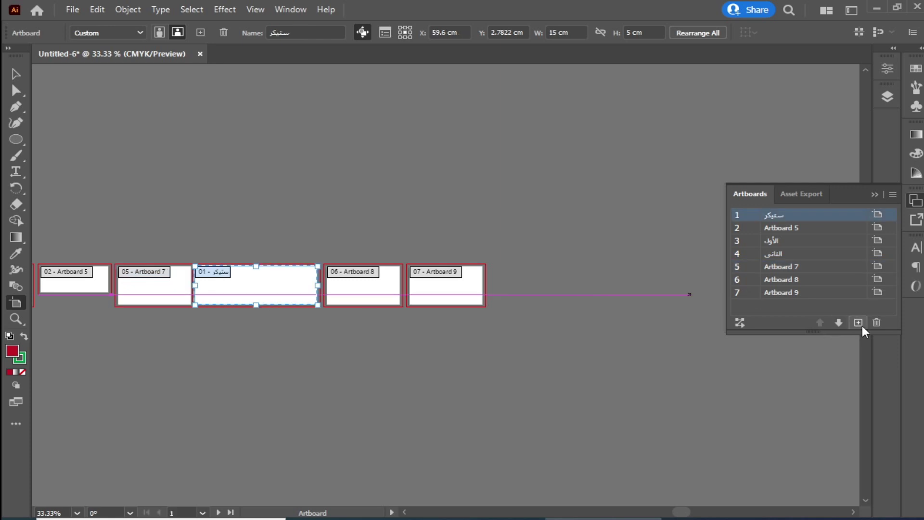
pyautogui.click(860, 322)
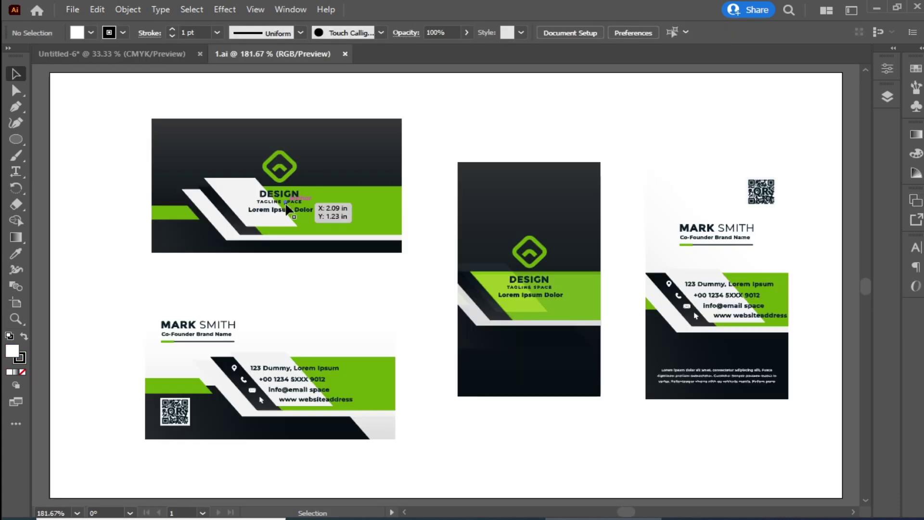
# Step: In 1.ai, move the bottom horizontal card up and nudge the vertical card slightly
pyautogui.moveTo(332, 371); pyautogui.dragTo(331, 331)
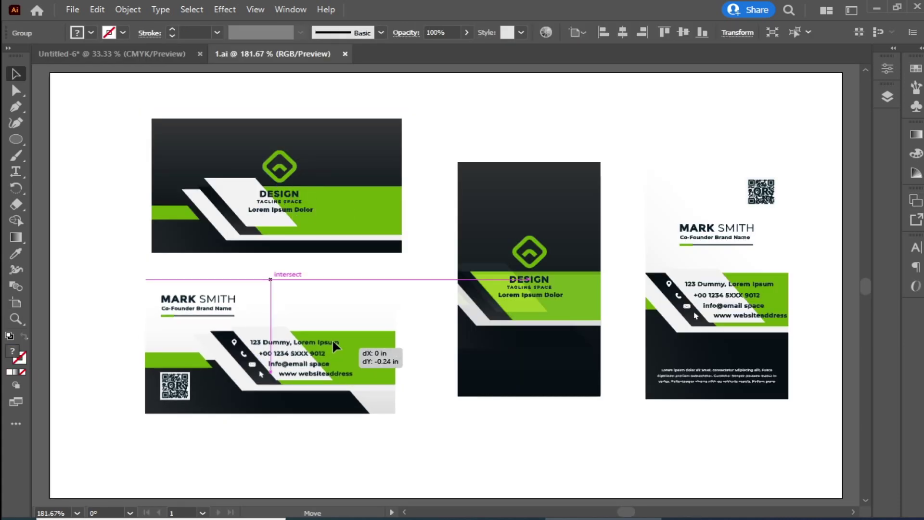
pyautogui.click(532, 231)
pyautogui.click(324, 145)
pyautogui.click(489, 241)
pyautogui.click(713, 320)
pyautogui.click(339, 203)
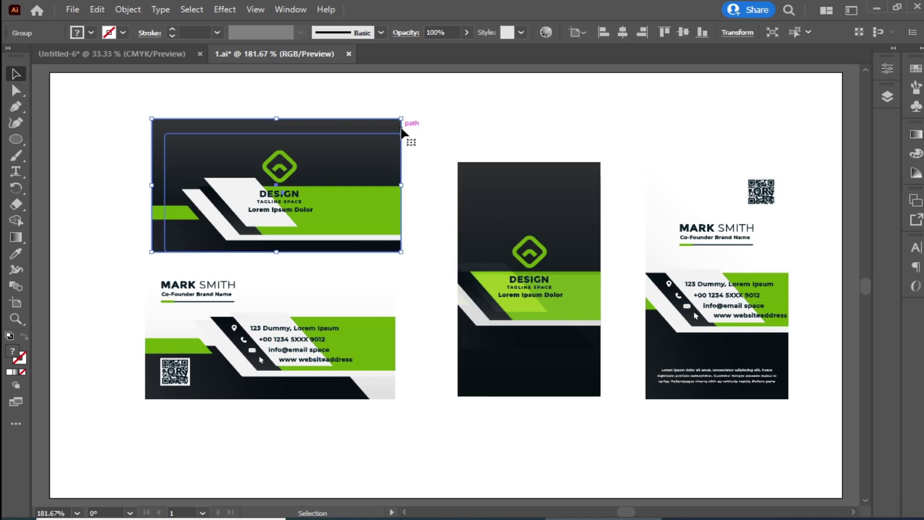
pyautogui.moveTo(553, 273); pyautogui.dragTo(558, 282)
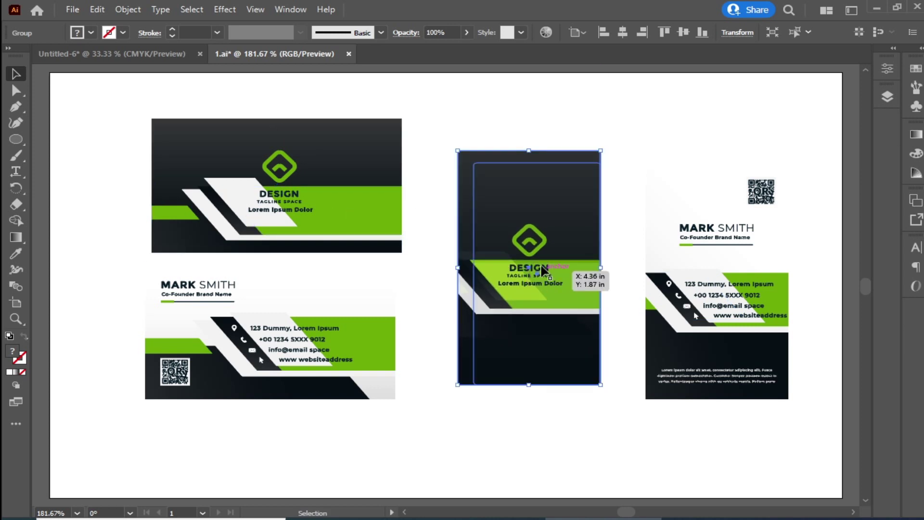
pyautogui.click(219, 164)
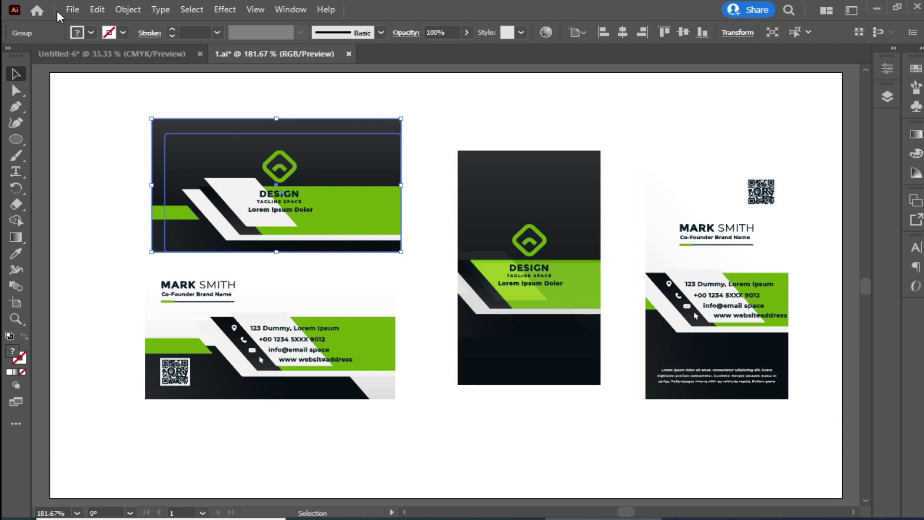
# Step: Create a new document with two landscape 9×5 cm artboards
pyautogui.click(70, 8)
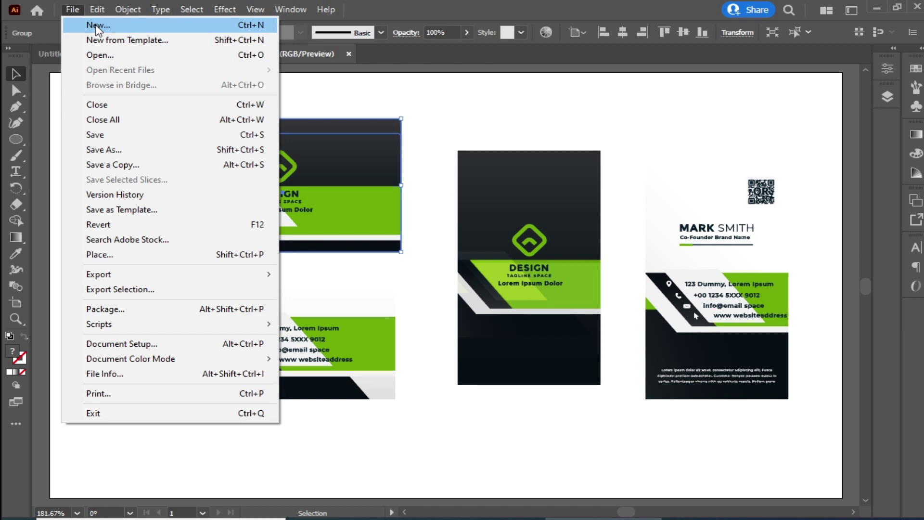
pyautogui.click(95, 25)
pyautogui.moveTo(660, 155); pyautogui.dragTo(649, 158)
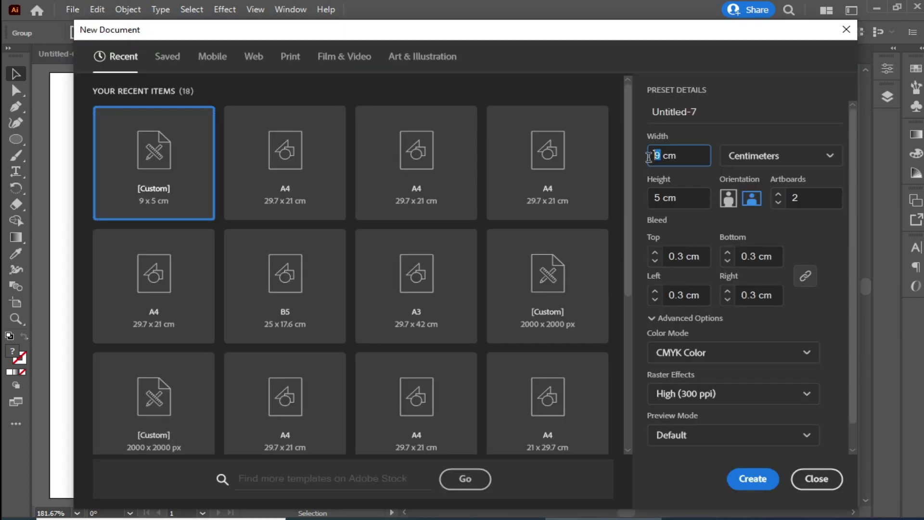
pyautogui.click(749, 481)
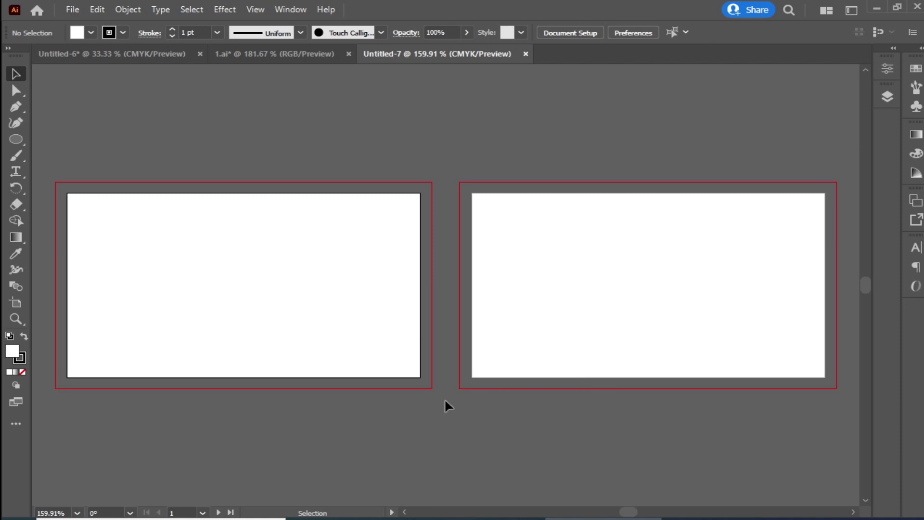
# Step: Back in 1.ai, move the top front card upward
pyautogui.click(303, 54)
pyautogui.click(352, 212)
pyautogui.moveTo(352, 210); pyautogui.dragTo(361, 172)
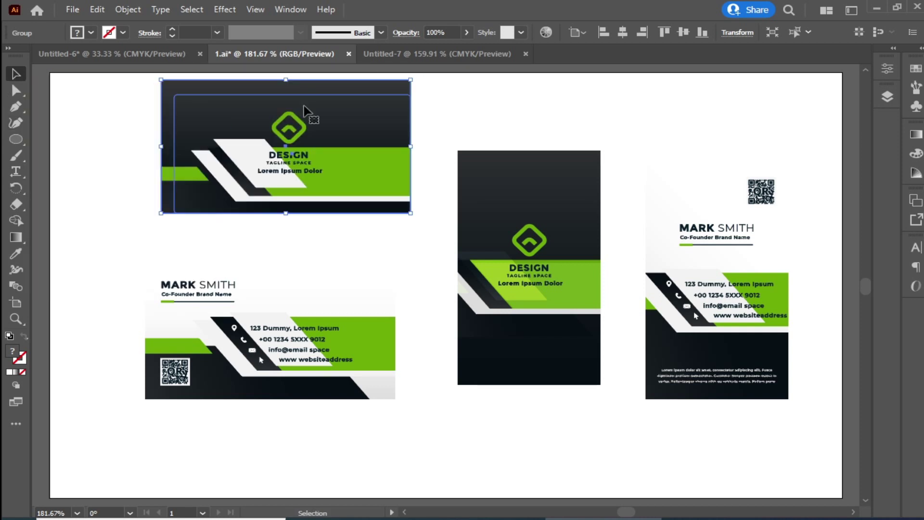
# Step: Copy the front card and the contact-details card into the new Untitled-7 document
pyautogui.moveTo(352, 183)
pyautogui.mouseDown()
pyautogui.moveTo(345, 187)
pyautogui.moveTo(674, 298)
pyautogui.mouseUp()
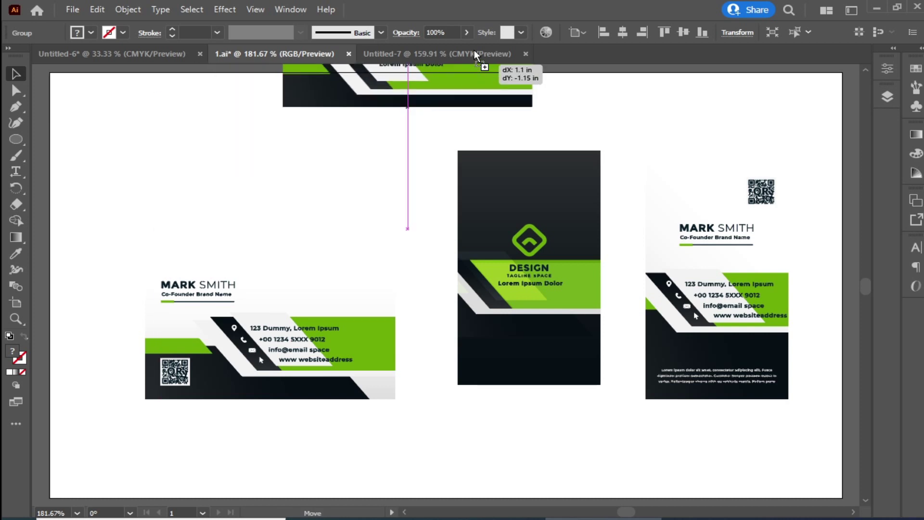
pyautogui.click(288, 53)
pyautogui.moveTo(342, 343)
pyautogui.mouseDown()
pyautogui.moveTo(434, 117)
pyautogui.moveTo(467, 274)
pyautogui.moveTo(270, 242)
pyautogui.mouseUp()
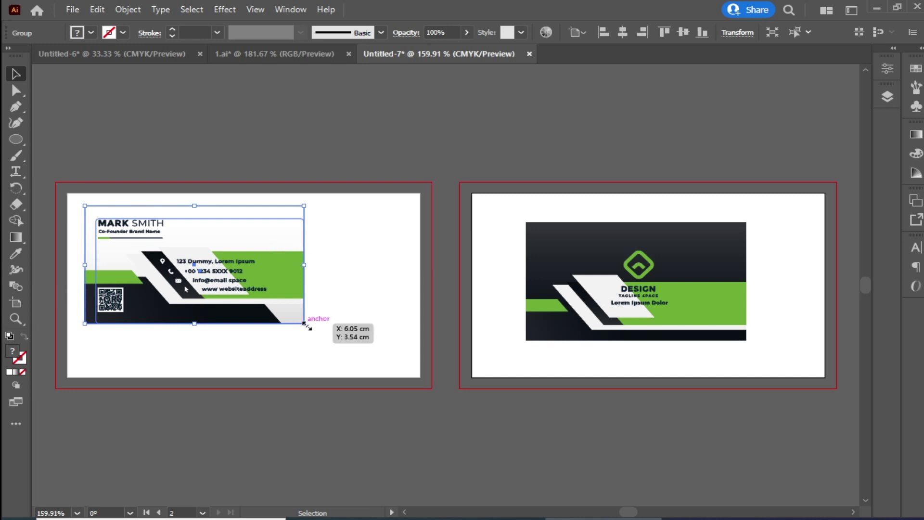
# Step: Scale the contact-details card to the left artboard's full height and width
pyautogui.moveTo(304, 324)
pyautogui.mouseDown()
pyautogui.moveTo(344, 355)
pyautogui.moveTo(425, 388)
pyautogui.mouseUp()
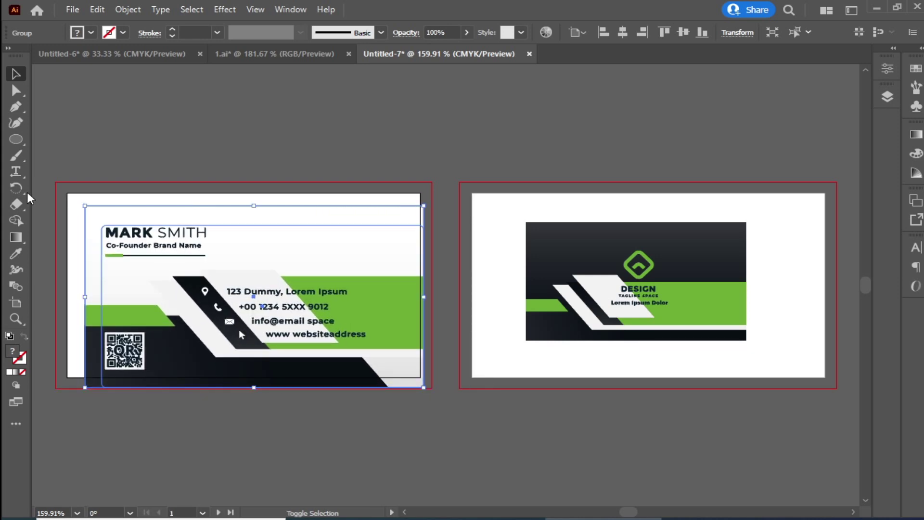
pyautogui.moveTo(86, 205); pyautogui.dragTo(57, 156)
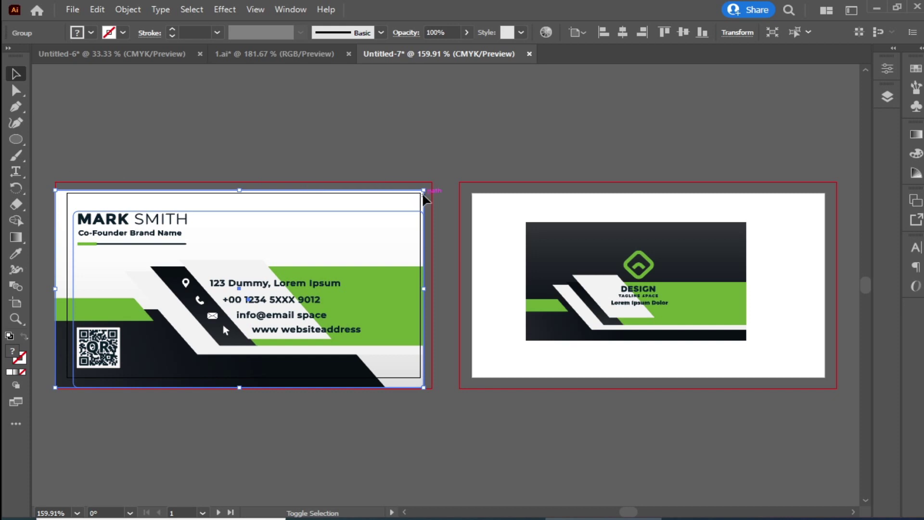
pyautogui.moveTo(243, 185); pyautogui.dragTo(245, 181)
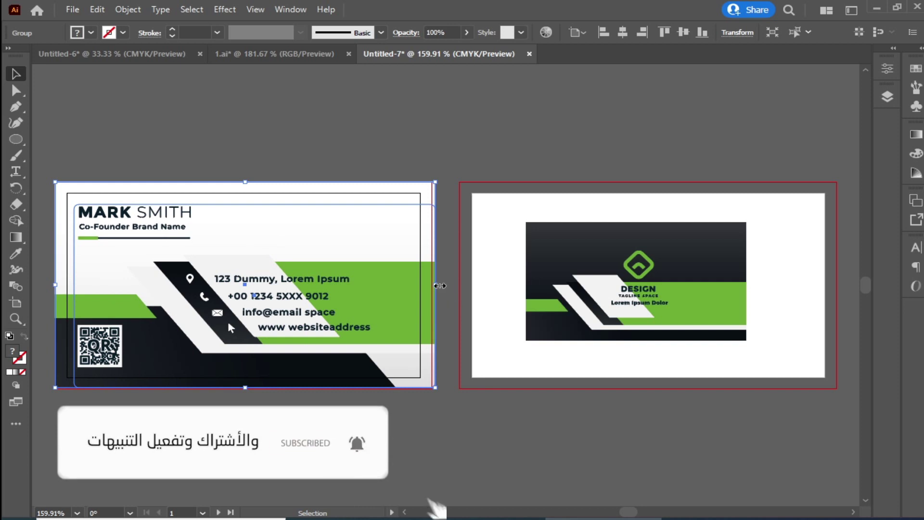
pyautogui.moveTo(439, 285); pyautogui.dragTo(433, 286)
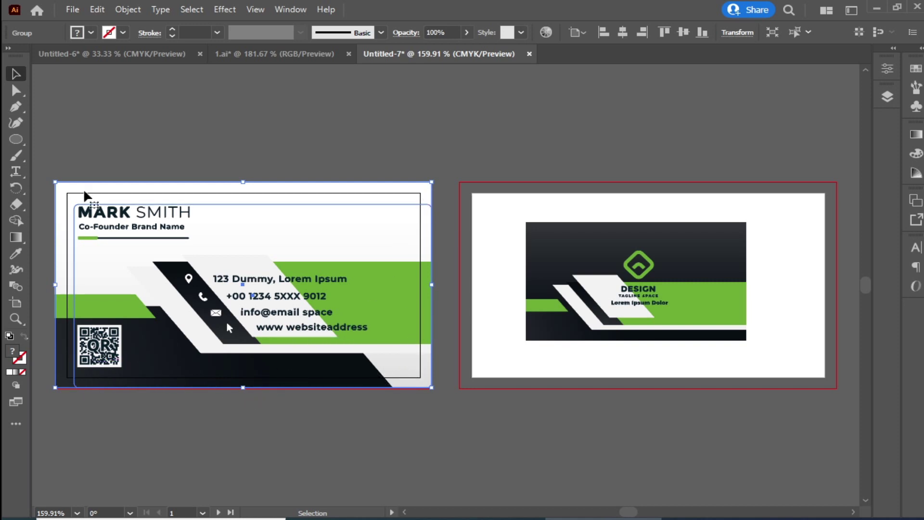
pyautogui.click(691, 322)
# Step: Scale the dark DESIGN logo card to cover the right artboard, checking Artboard 2's size
pyautogui.moveTo(746, 223); pyautogui.dragTo(813, 182)
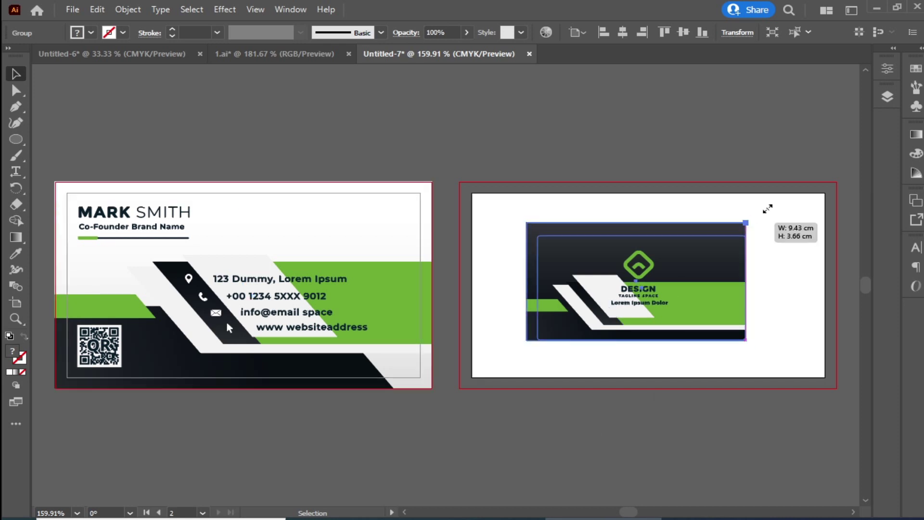
pyautogui.hotkey('ctrl', '-')
pyautogui.hotkey('ctrl', '-')
pyautogui.hotkey('ctrl', '-')
pyautogui.hotkey('shift', 'o')
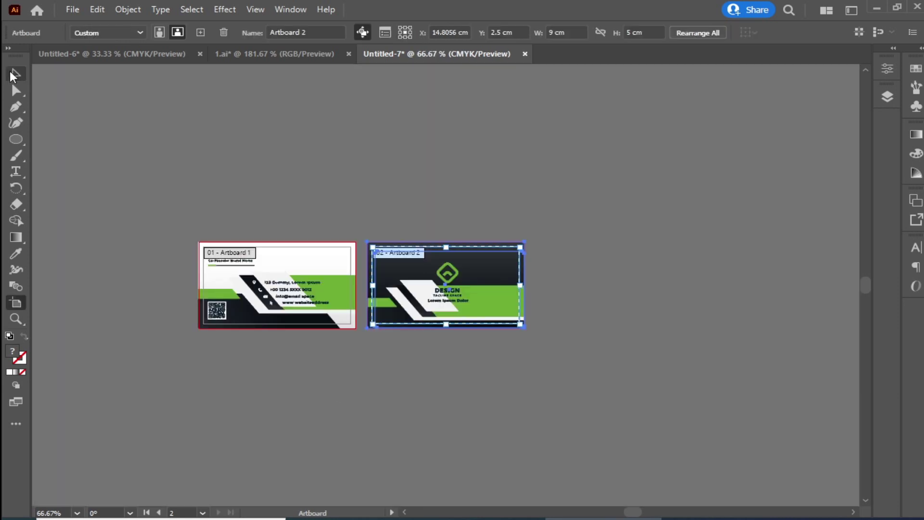
pyautogui.click(13, 75)
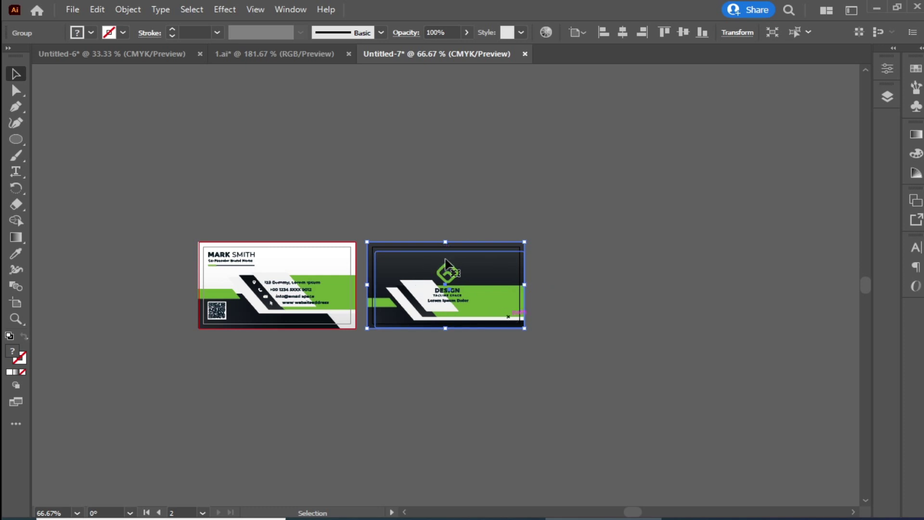
# Step: Compare against the original 1.ai designs, then zoom and pan to review the placed cards
pyautogui.click(240, 54)
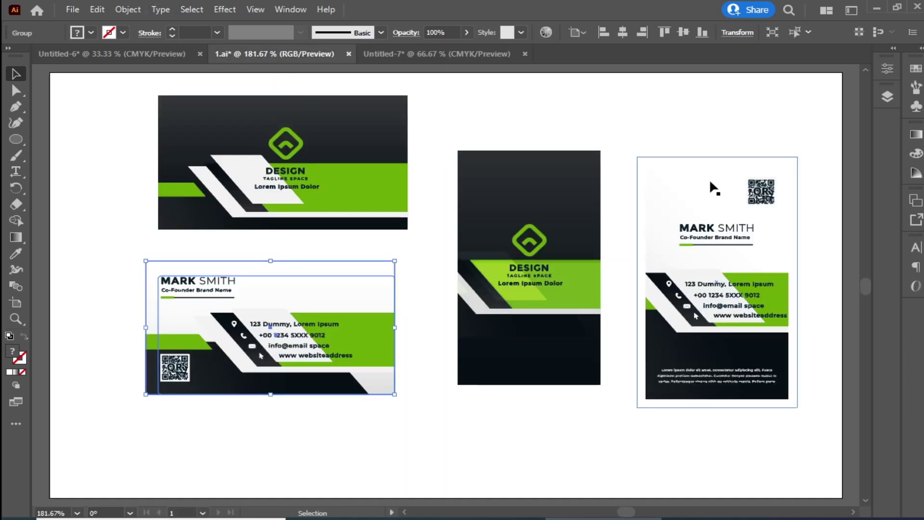
pyautogui.click(415, 50)
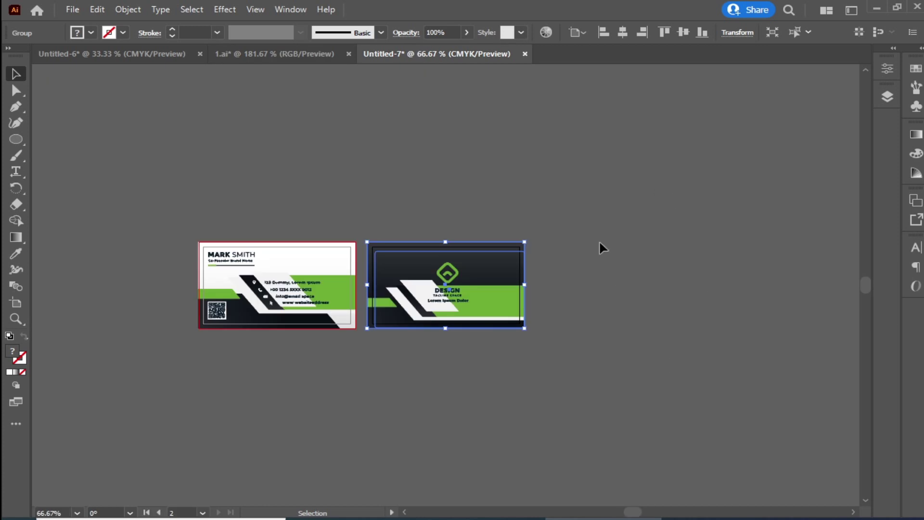
pyautogui.hotkey('ctrl', '+')
pyautogui.hotkey('ctrl', '+')
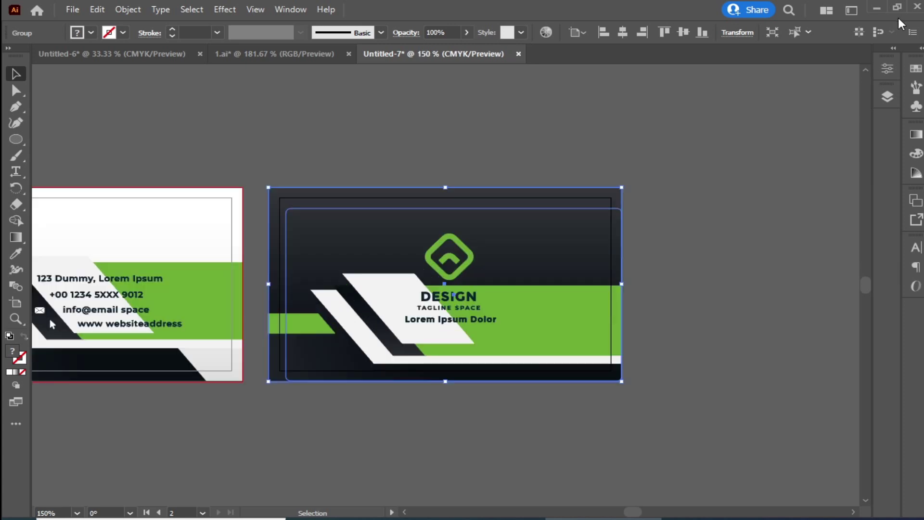
pyautogui.moveTo(424, 302); pyautogui.dragTo(610, 286)
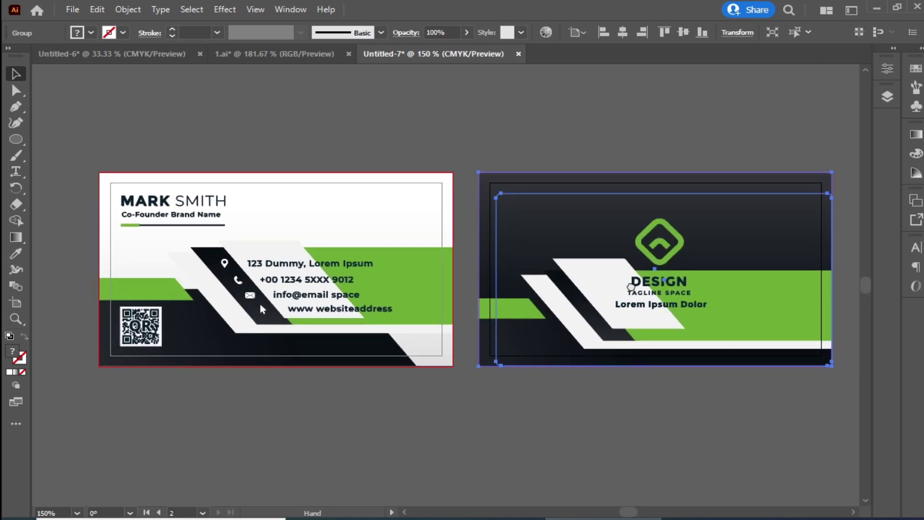
pyautogui.click(549, 139)
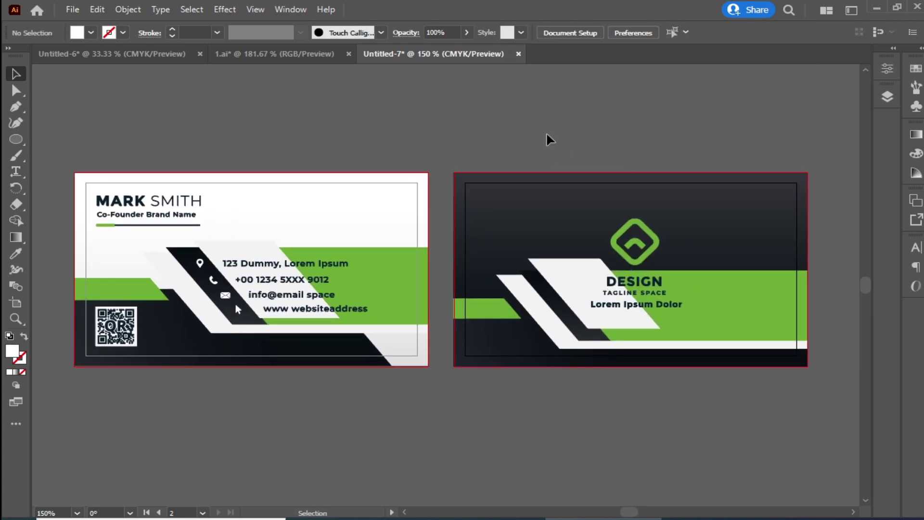